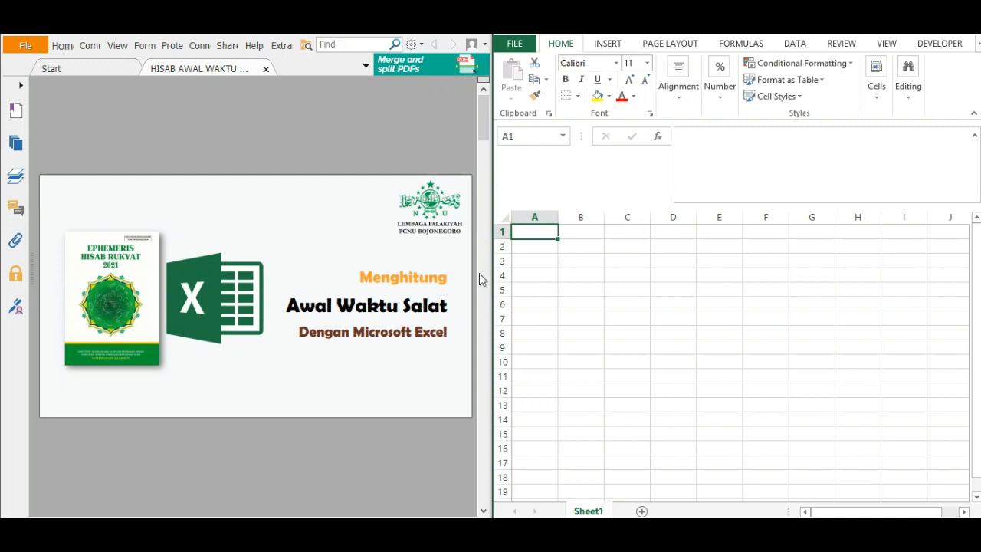
# Bring up the Data Hisab page in the PDF and enter the title HISAB WAKTU SALAT in cell A1.
pyautogui.click(485, 273)
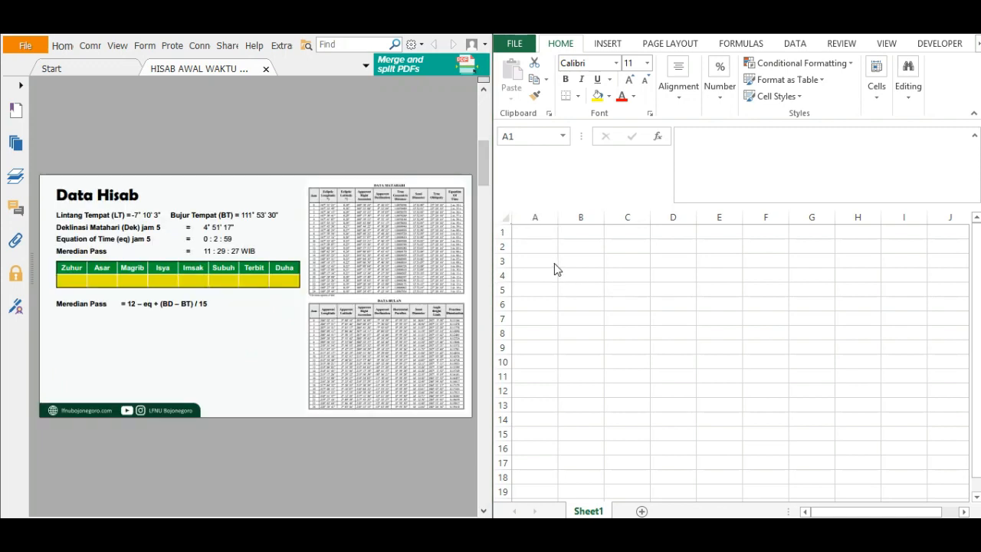
pyautogui.click(541, 237)
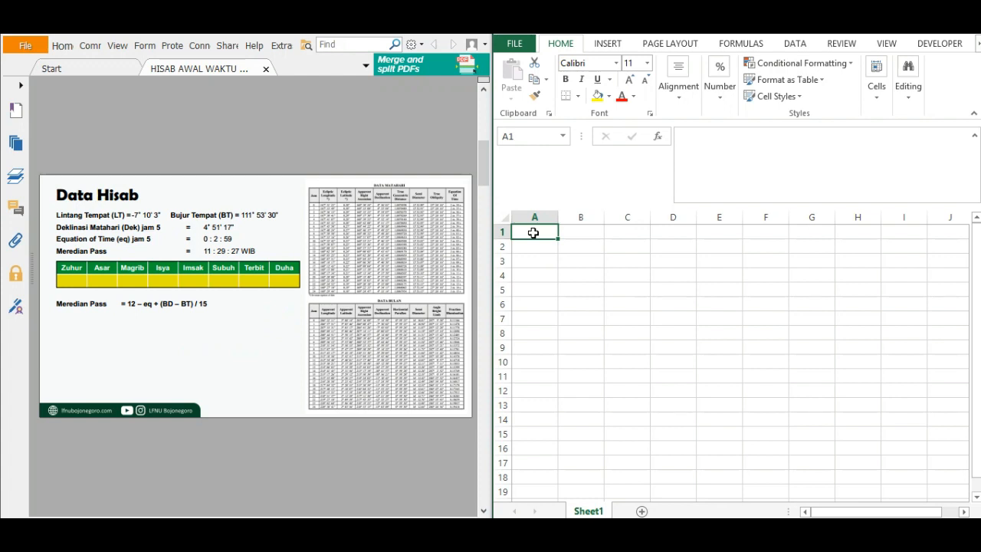
pyautogui.write('HISAB W')
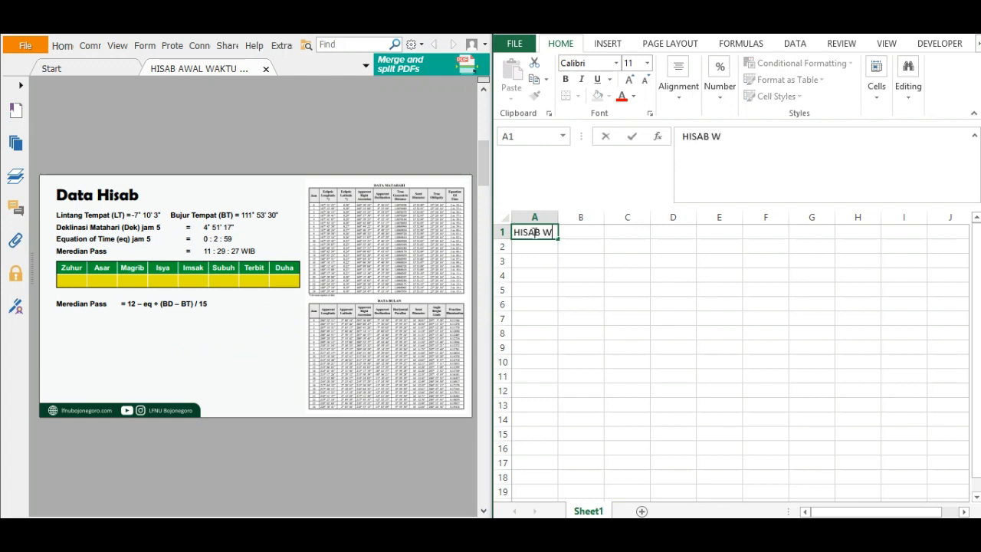
pyautogui.write('AKTU SALAT')
pyautogui.press('Return')
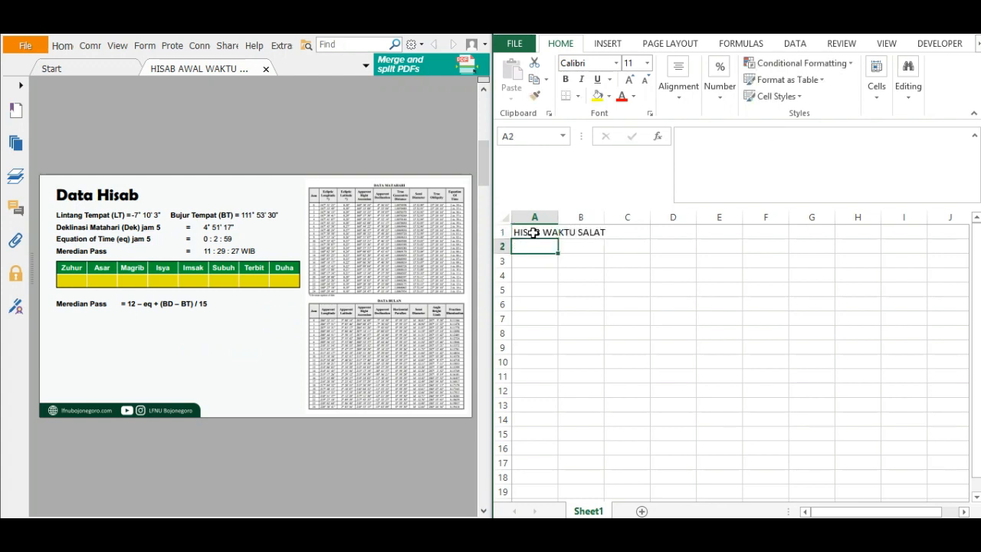
# Enter the author line OLEH: LFNU BOJONEGORO in cell A2.
pyautogui.write('OLEH: L')
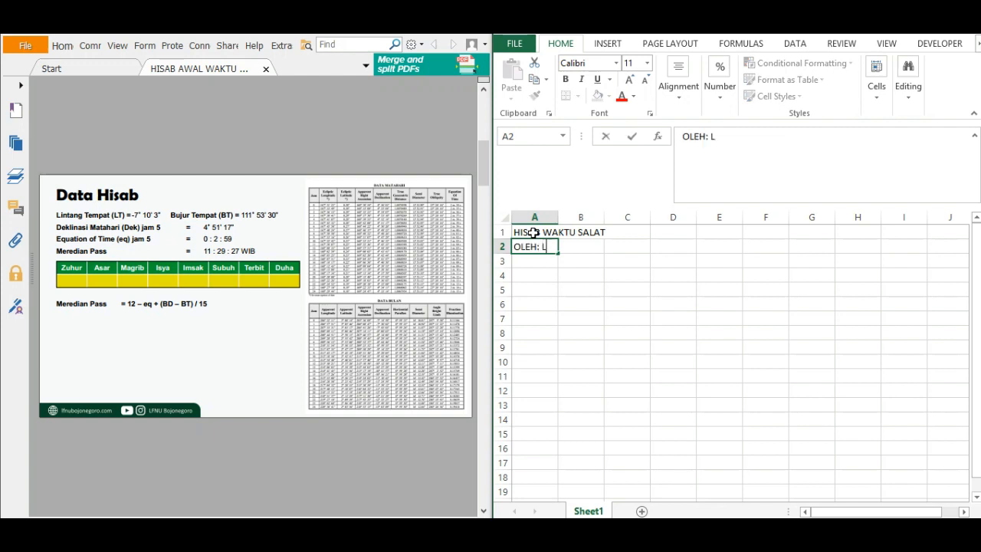
pyautogui.write('N')
pyautogui.press('BackSpace')
pyautogui.write('FNU BOJONEGOR')
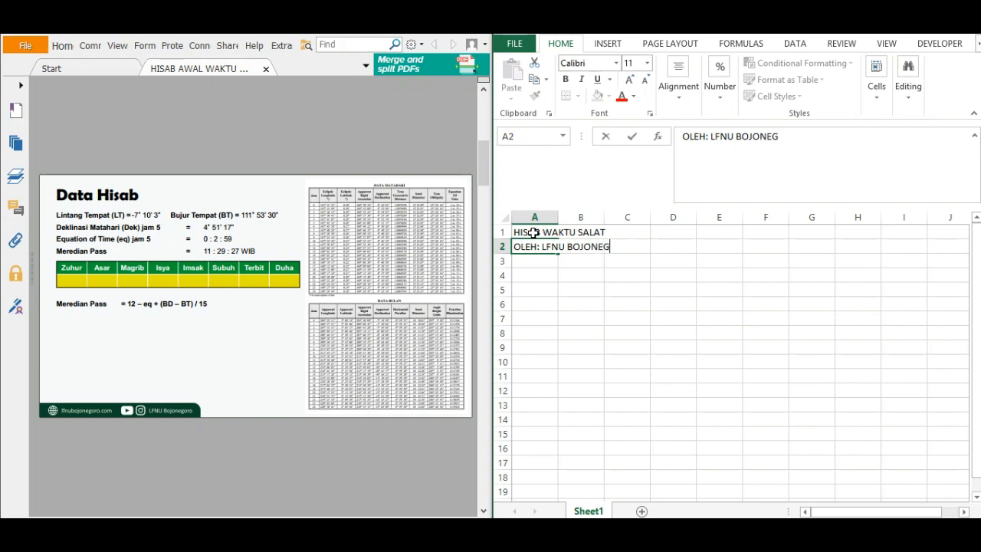
pyautogui.press('BackSpace')
pyautogui.write('ORO')
pyautogui.press('Return')
pyautogui.press('Return')
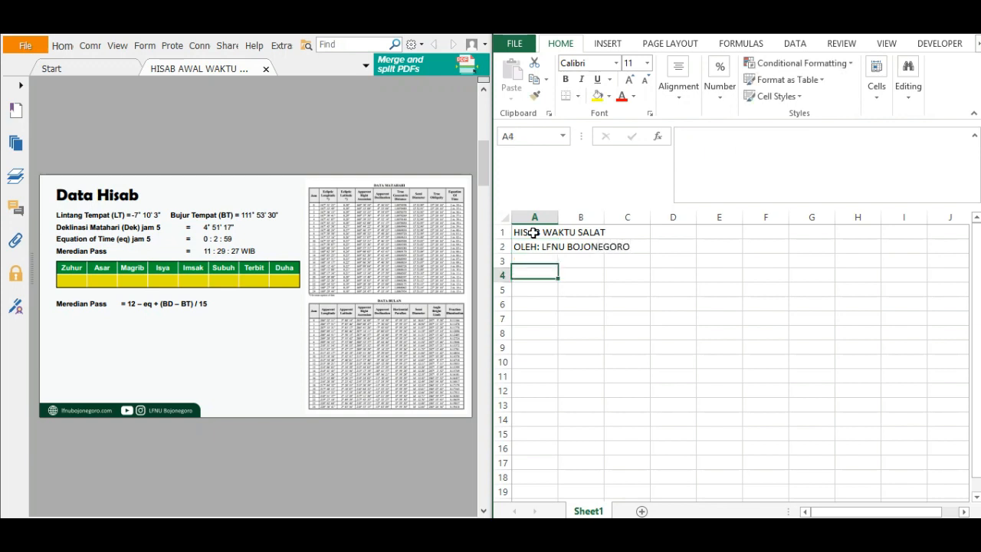
# Enter the row labels LINTANG TEMPAT in A4 and BUJUR TEMPAT in A5.
pyautogui.write('LIN')
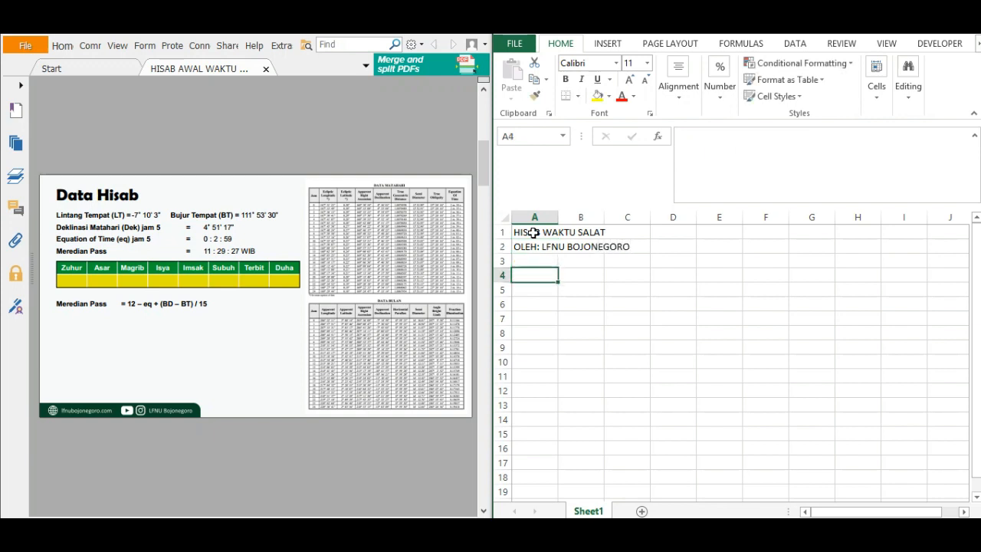
pyautogui.write('TANG TEMPAT')
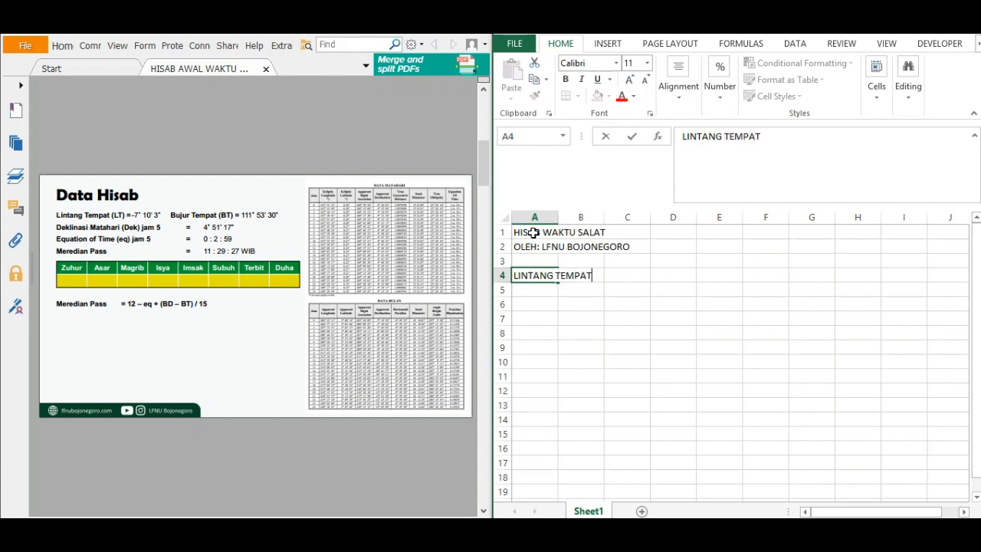
pyautogui.press('Return')
pyautogui.write('BUJUR T')
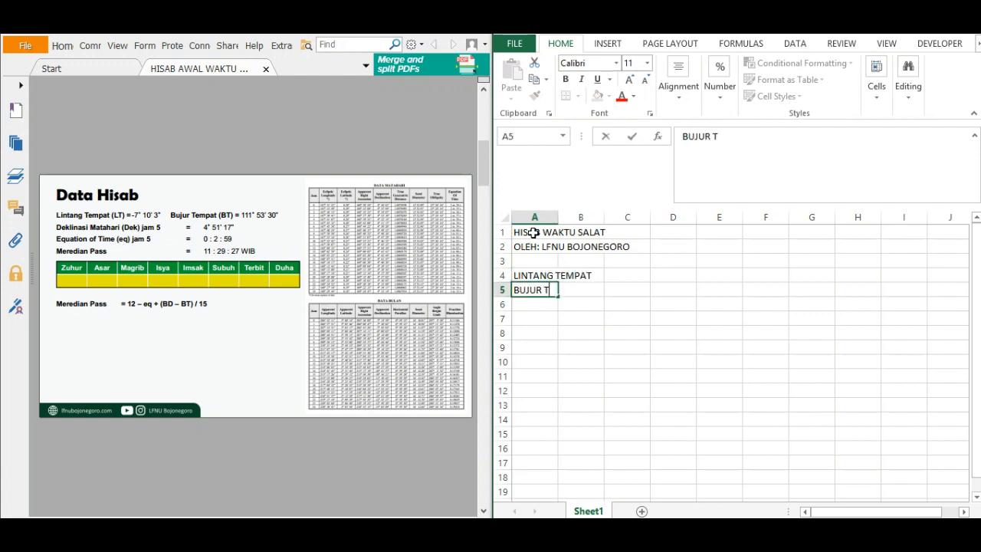
pyautogui.write('EMPAT')
pyautogui.press('Return')
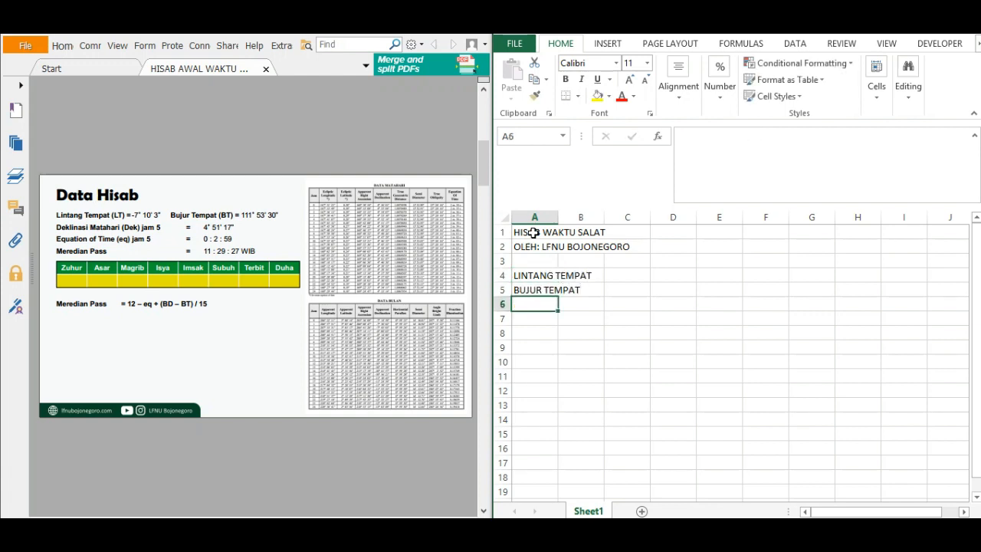
# Enter the row labels DEKLINASI in A6 and EQUATION OF TIME in A7.
pyautogui.write('DEKLINASI')
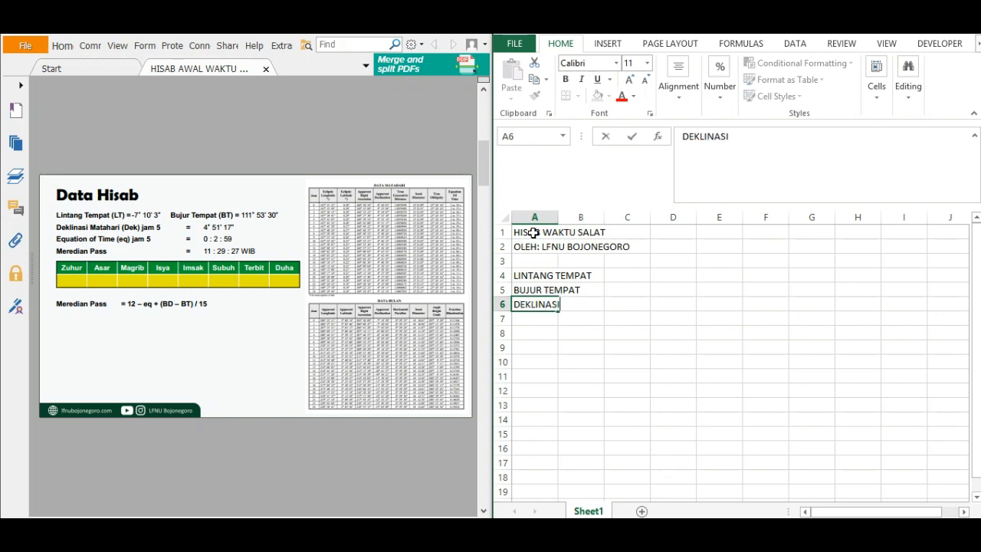
pyautogui.press('Return')
pyautogui.write('EQU')
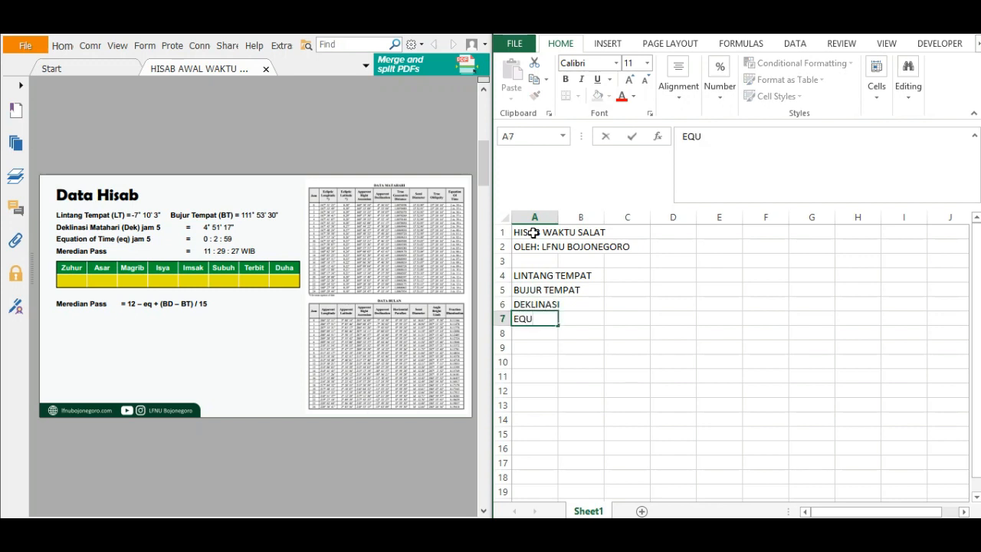
pyautogui.write('ATION OF TI')
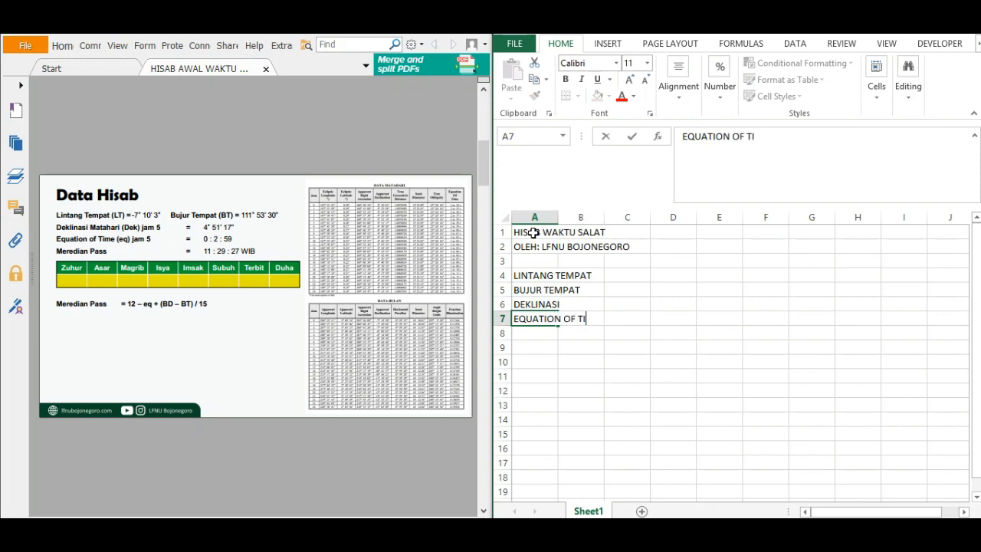
pyautogui.write('ME')
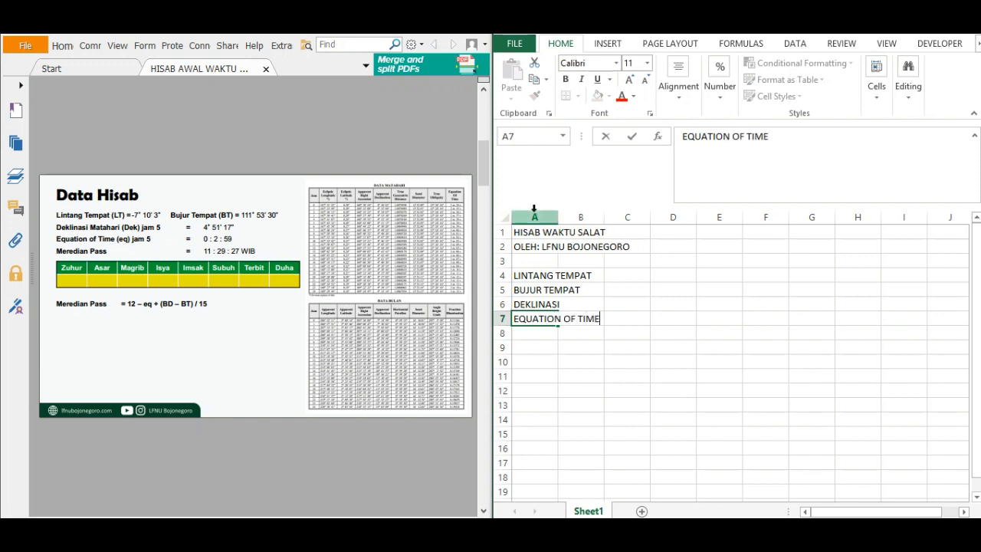
# Set the width of column A to 20.
pyautogui.click(535, 217)
pyautogui.rightClick(533, 266)
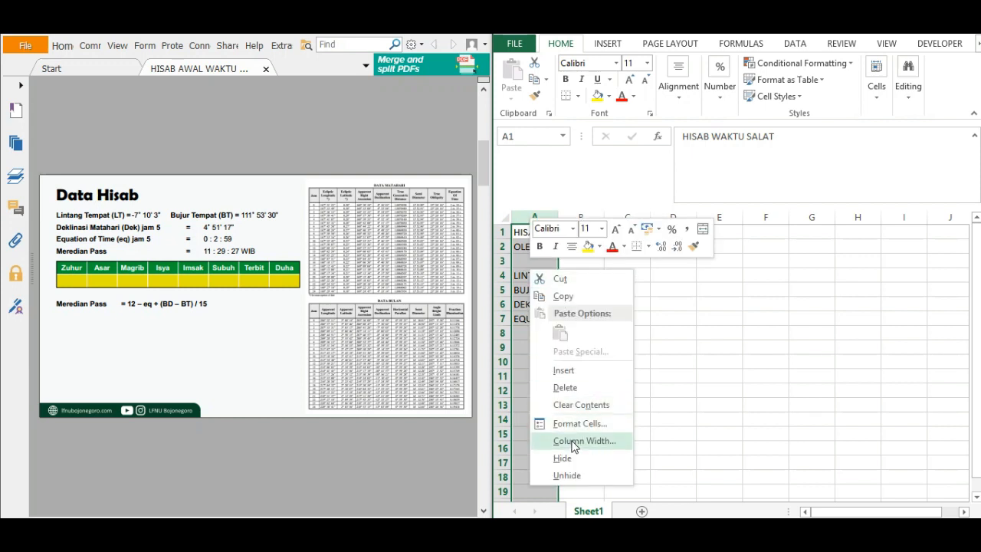
pyautogui.click(565, 442)
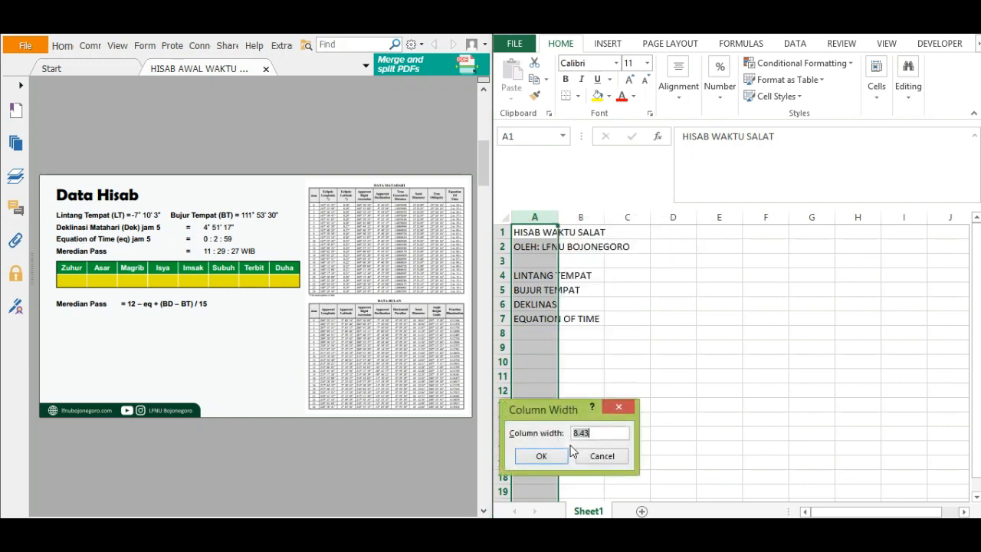
pyautogui.write('20')
pyautogui.press('Return')
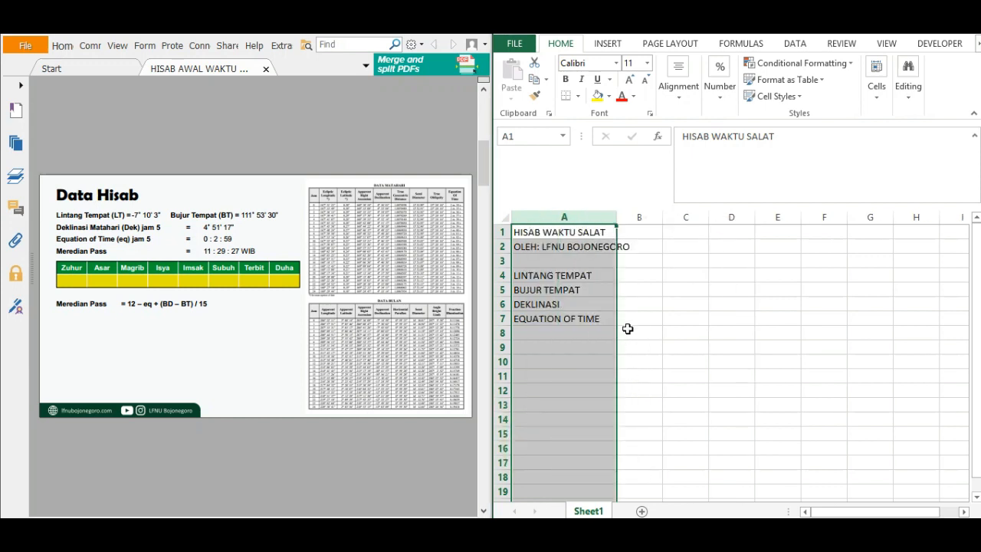
# Enter the LINTANG TEMPAT degrees, minutes and seconds as -7, -10 and -3 in B4:D4.
pyautogui.click(629, 331)
pyautogui.click(641, 282)
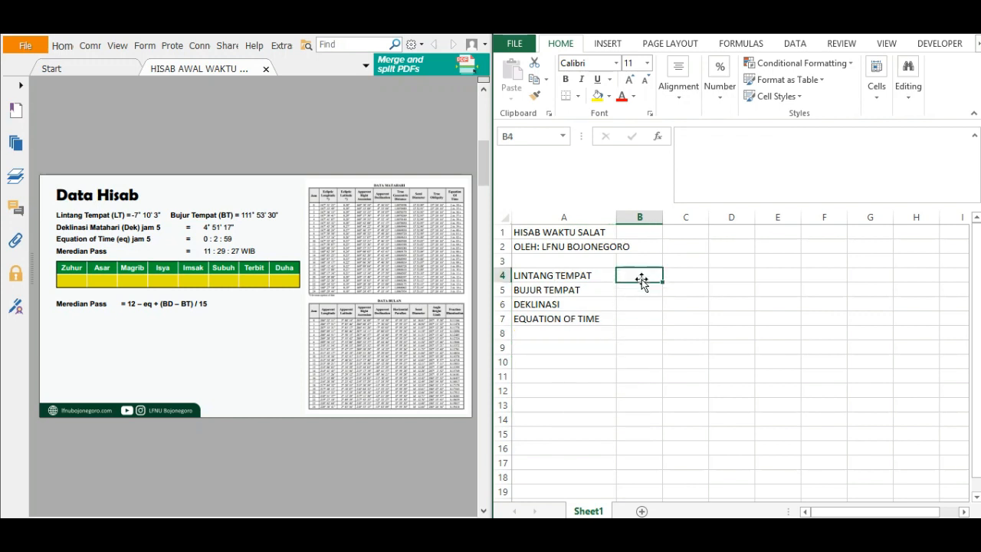
pyautogui.write('-7')
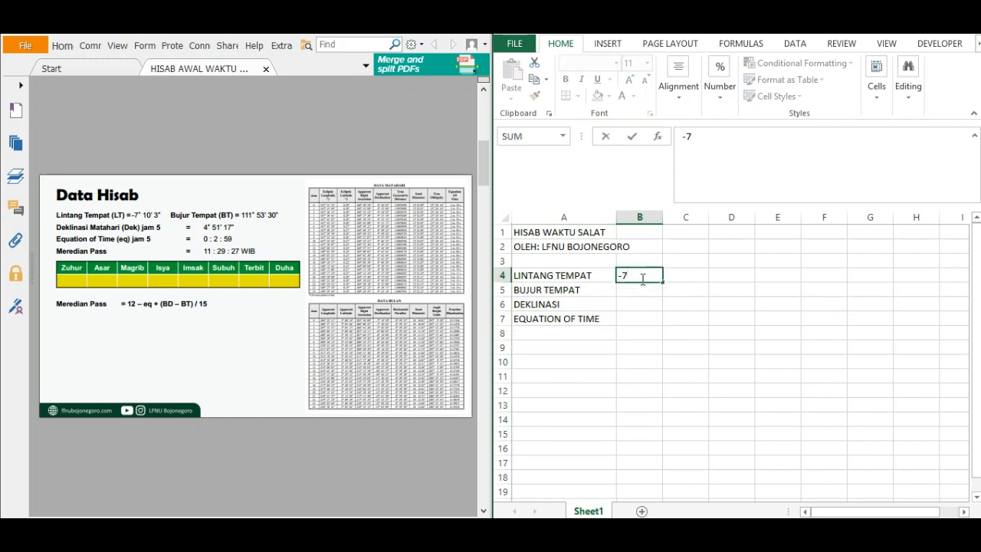
pyautogui.press('Tab')
pyautogui.write('-10')
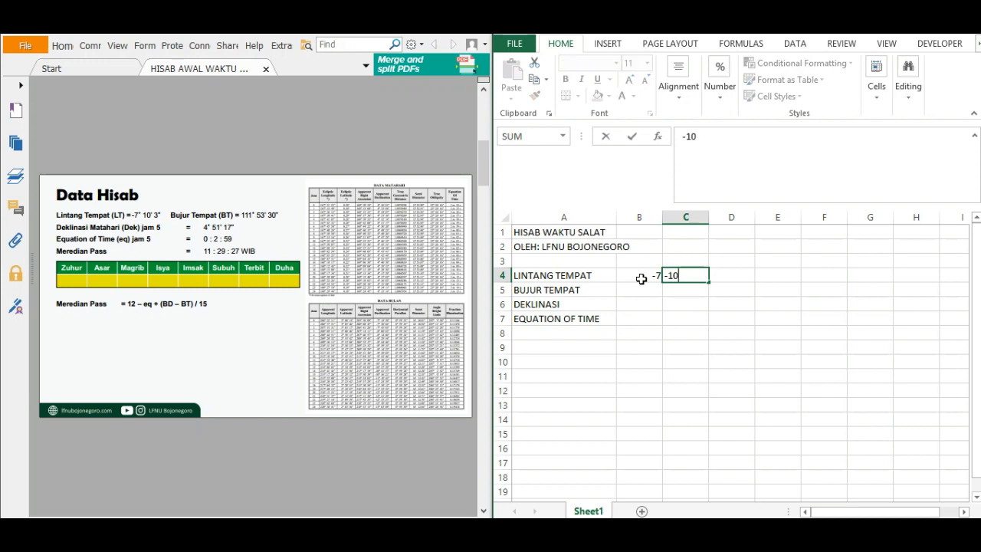
pyautogui.press('Tab')
pyautogui.write('-')
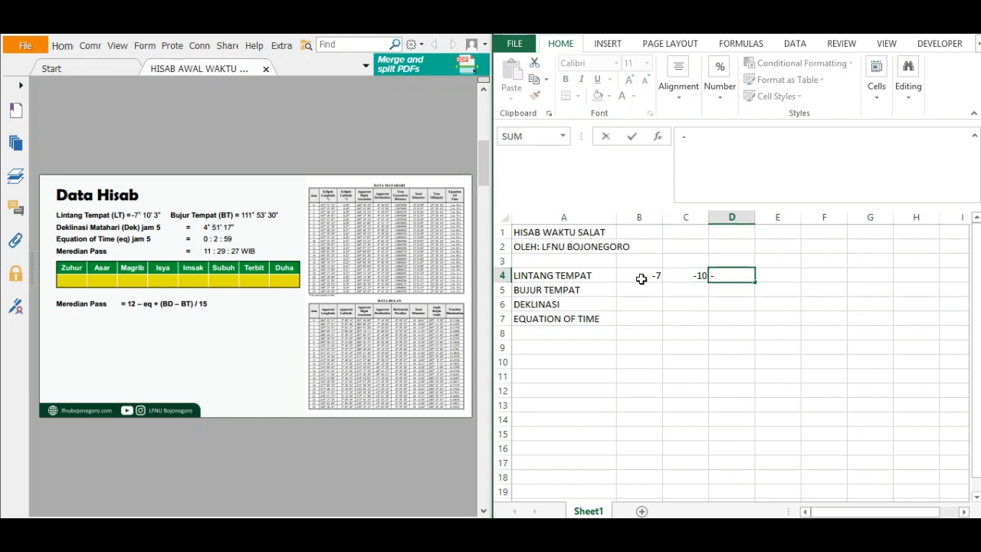
pyautogui.write('3')
pyautogui.press('Return')
# Enter the BUJUR TEMPAT degrees, minutes and seconds as 111, 53 and 30 in B5:D5.
pyautogui.press('Left')
pyautogui.write('111')
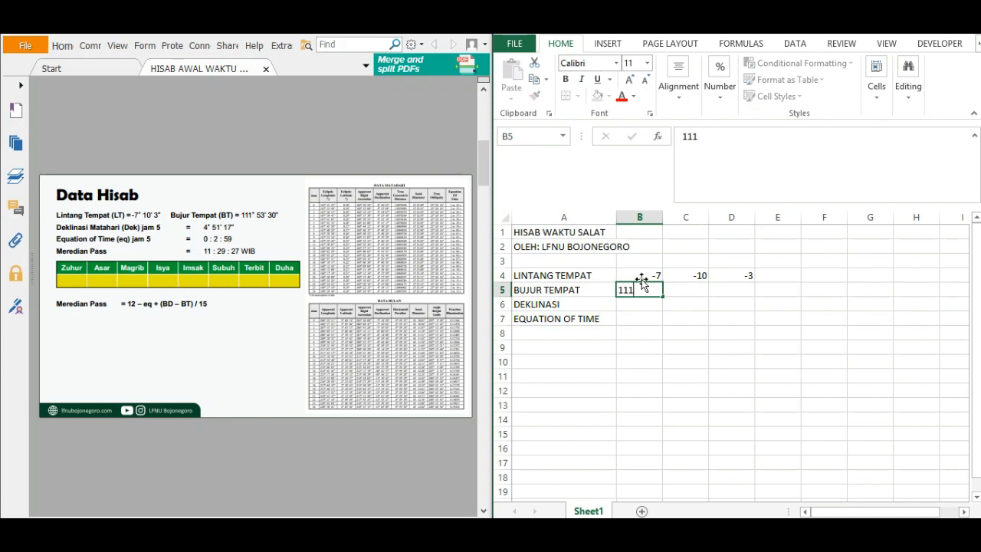
pyautogui.press('Tab')
pyautogui.write('53')
pyautogui.press('Tab')
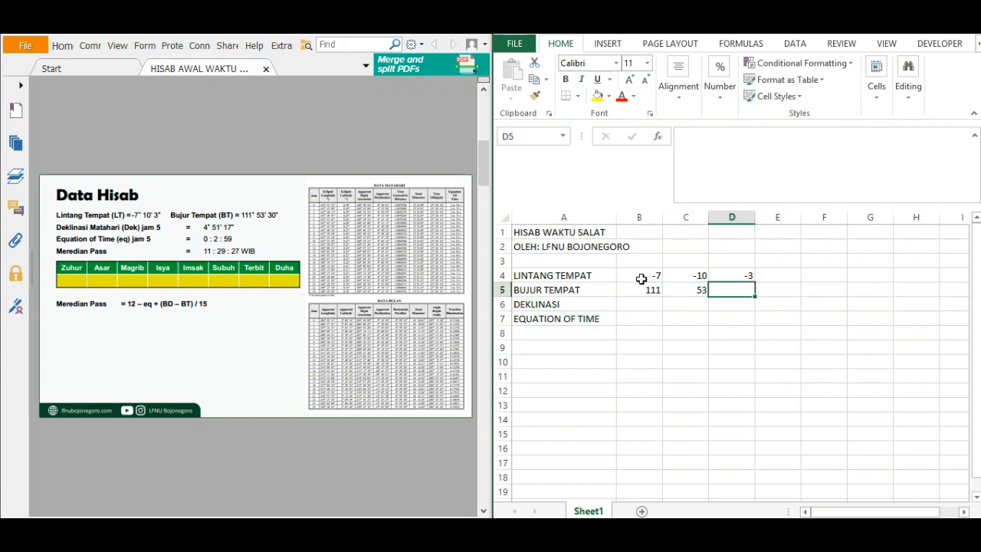
pyautogui.write('30')
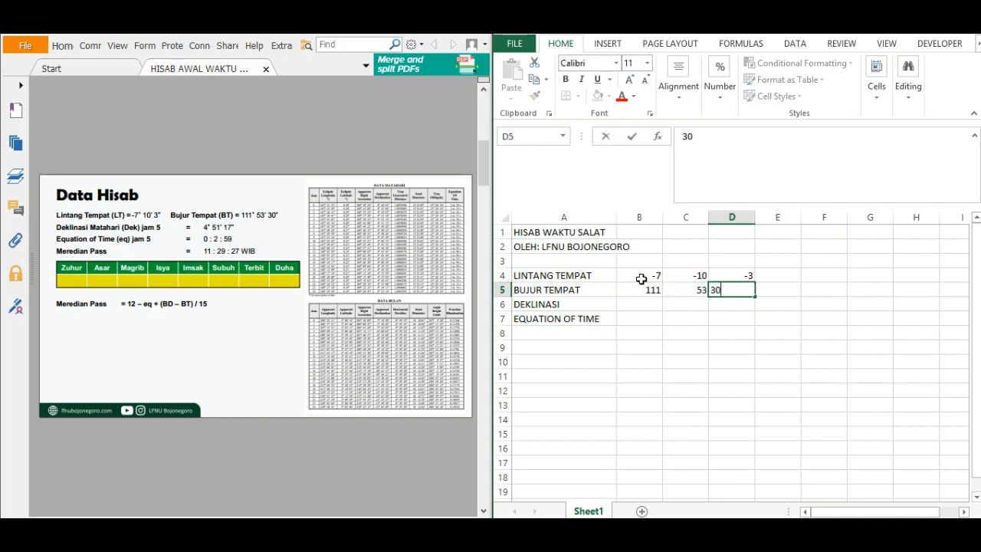
pyautogui.press('Down')
# Enter the DEKLINASI degrees, minutes and seconds as 4, 51 and 17 in B6:D6.
pyautogui.press('Left')
pyautogui.press('Left')
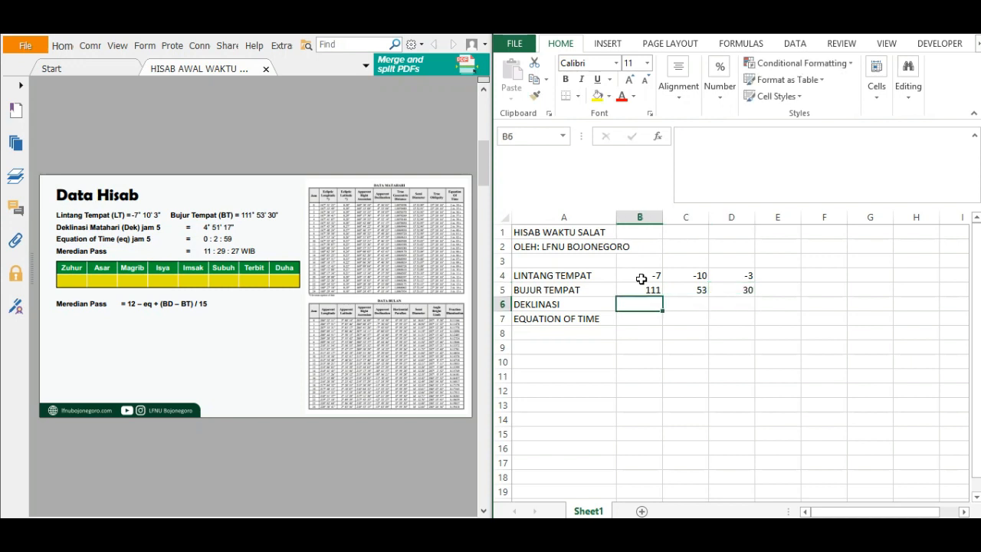
pyautogui.write('4')
pyautogui.press('Tab')
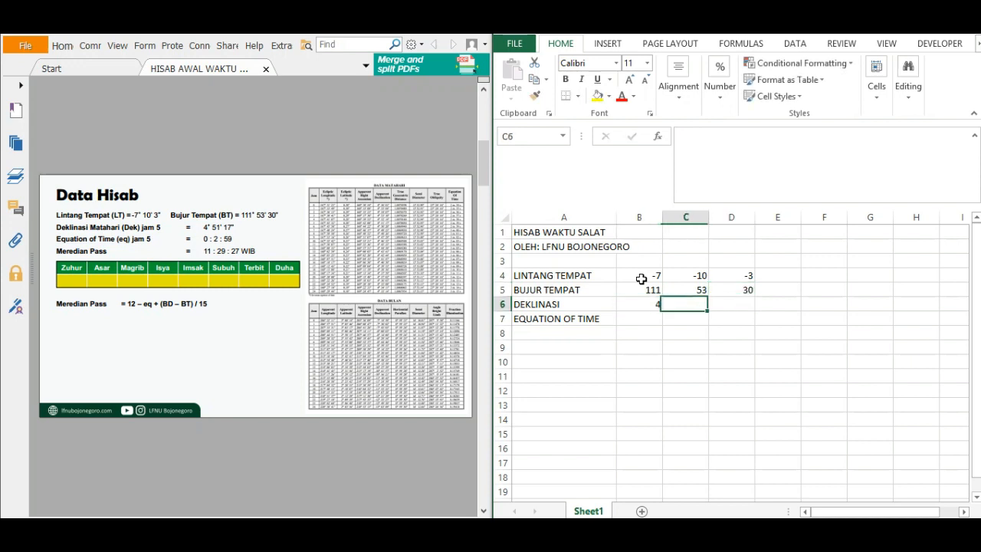
pyautogui.write('51')
pyautogui.press('Tab')
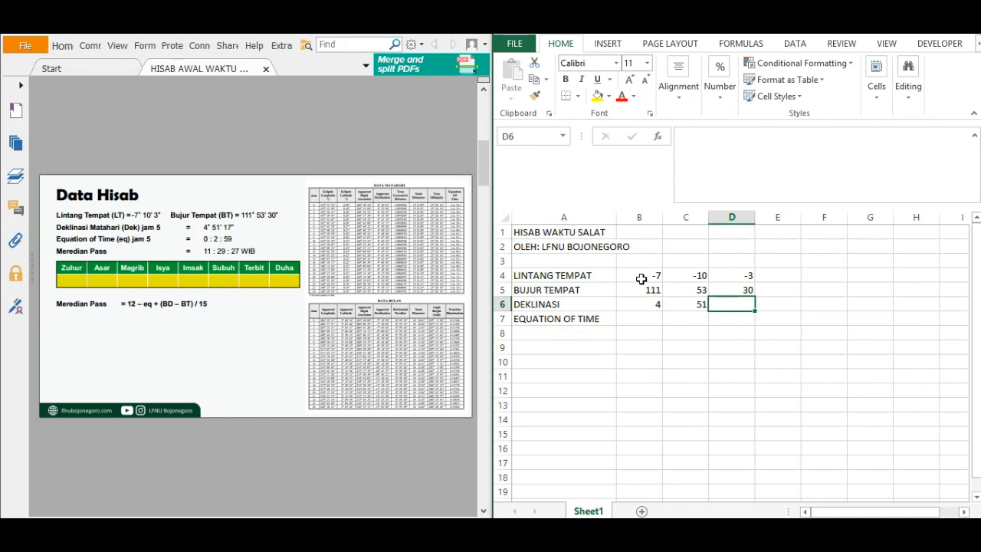
pyautogui.write('17')
pyautogui.press('Down')
# Enter the EQUATION OF TIME hours, minutes and seconds as 0, 2 and 59 in B7:D7.
pyautogui.press('Left')
pyautogui.press('Left')
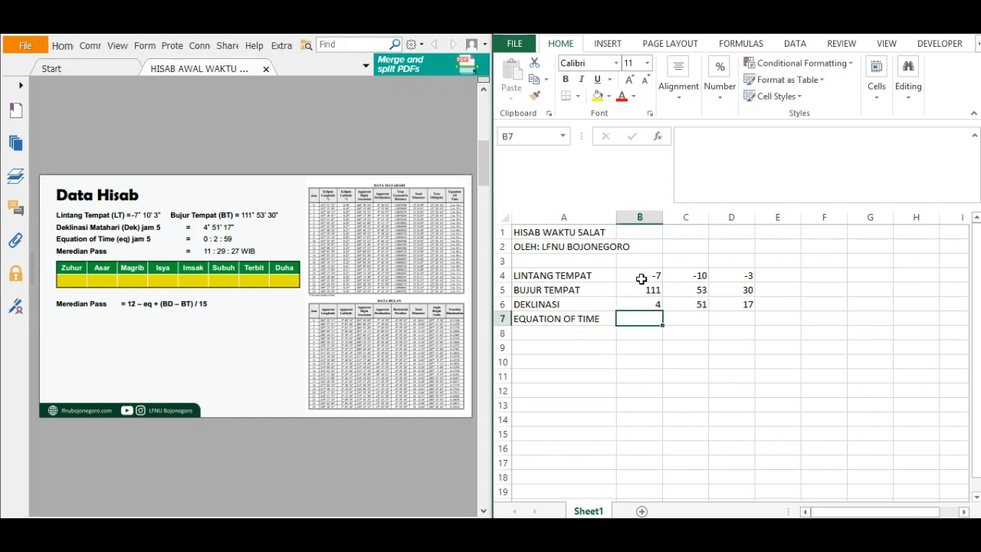
pyautogui.press('Right')
pyautogui.press('Left')
pyautogui.write('0')
pyautogui.press('Tab')
pyautogui.write('2')
pyautogui.press('Tab')
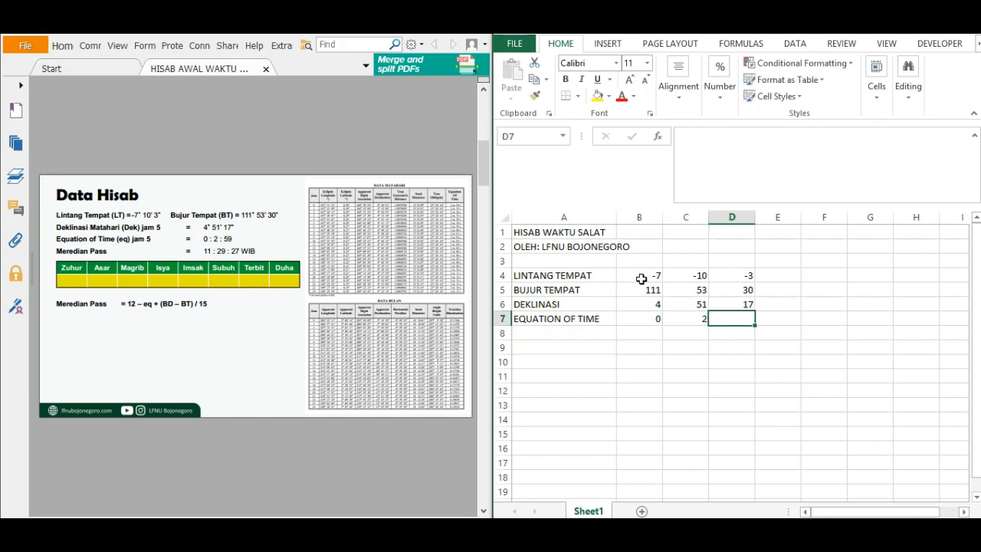
pyautogui.write('59')
pyautogui.press('Tab')
# Convert the LINTANG TEMPAT to decimal degrees in E4 with the formula =B4+C4/60+D4/3600.
pyautogui.press('Up')
pyautogui.press('Up')
pyautogui.press('Up')
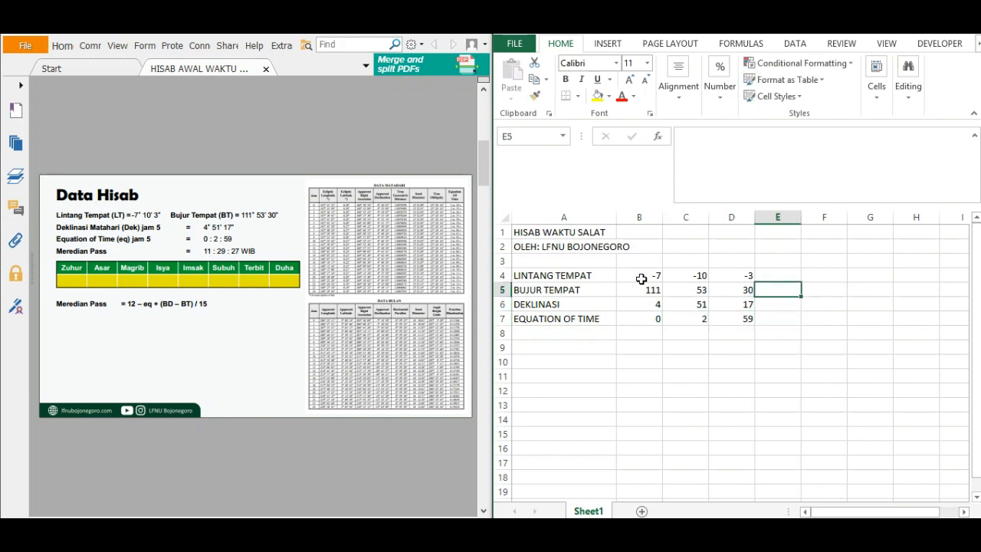
pyautogui.write('=')
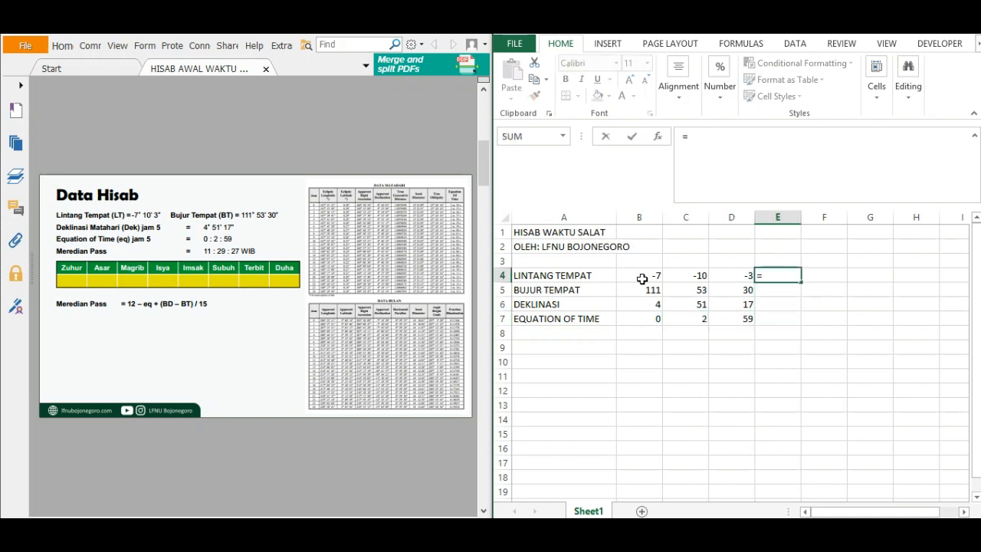
pyautogui.click(643, 279)
pyautogui.write('+')
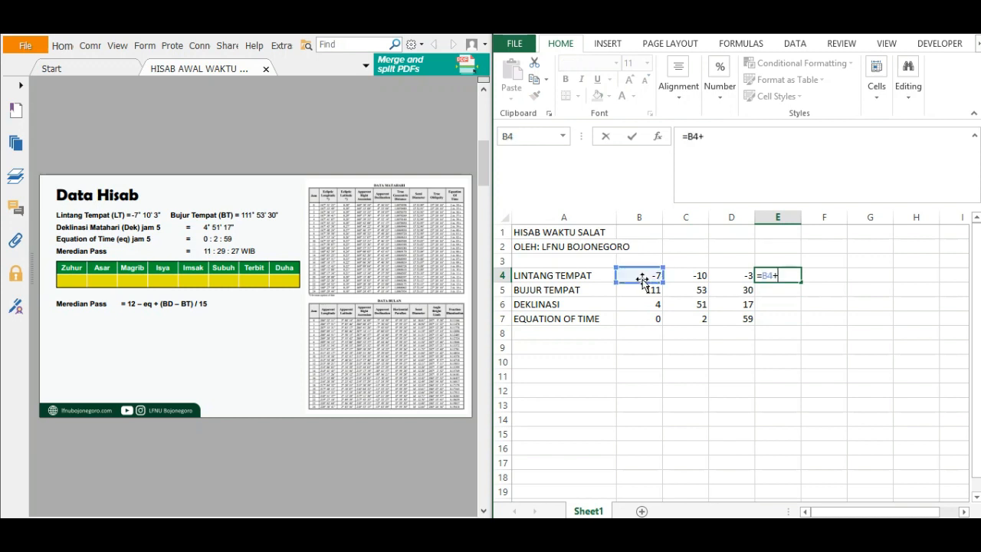
pyautogui.click(693, 281)
pyautogui.write('/')
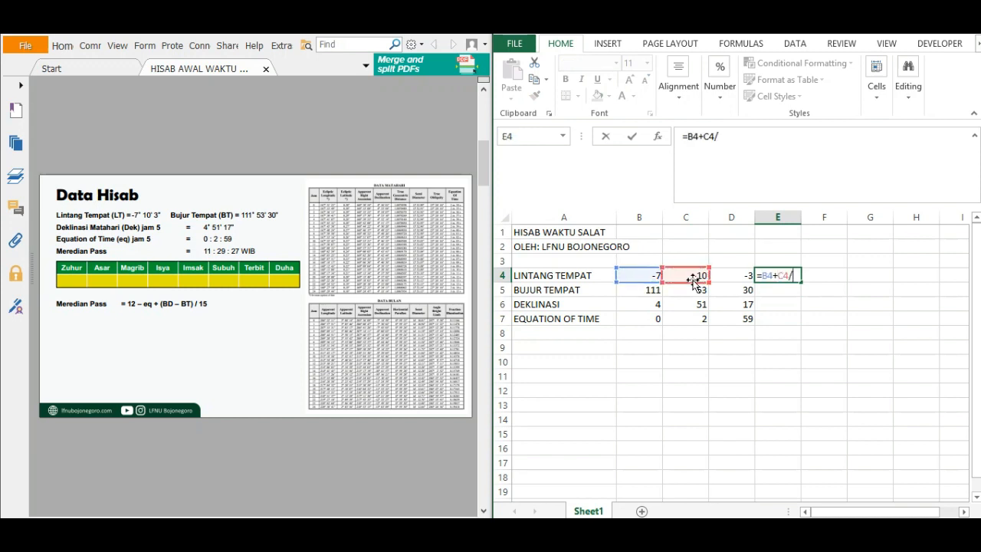
pyautogui.write('60+')
pyautogui.click(733, 280)
pyautogui.write('/3')
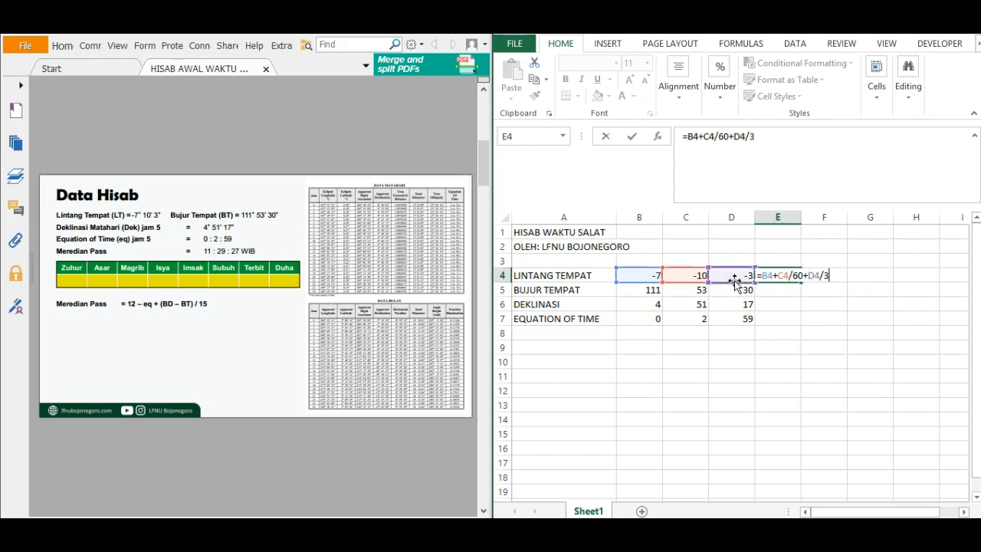
pyautogui.write('600')
pyautogui.press('Return')
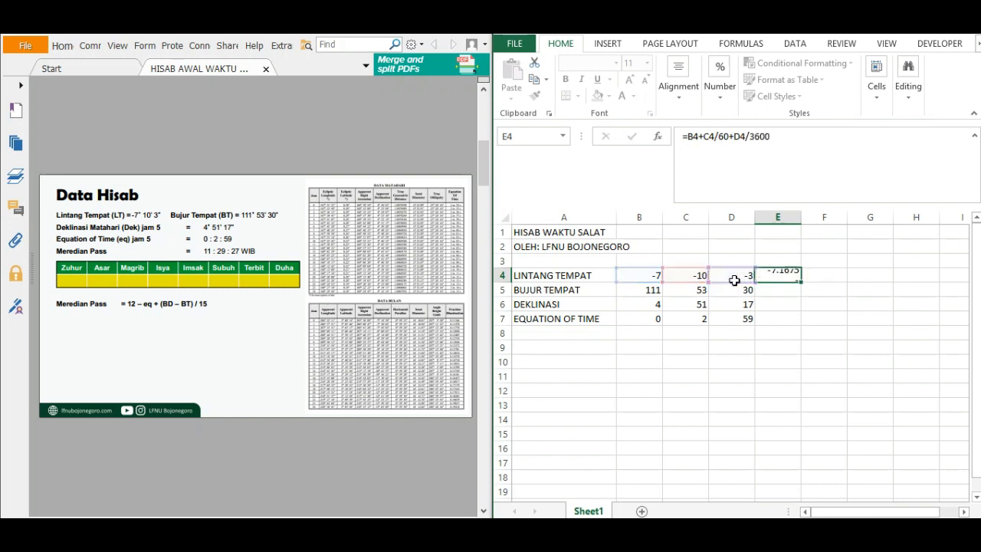
# Fill the decimal conversion formula from E4 down through E7.
pyautogui.click(773, 273)
pyautogui.moveTo(802, 282); pyautogui.dragTo(801, 320)
pyautogui.click(785, 350)
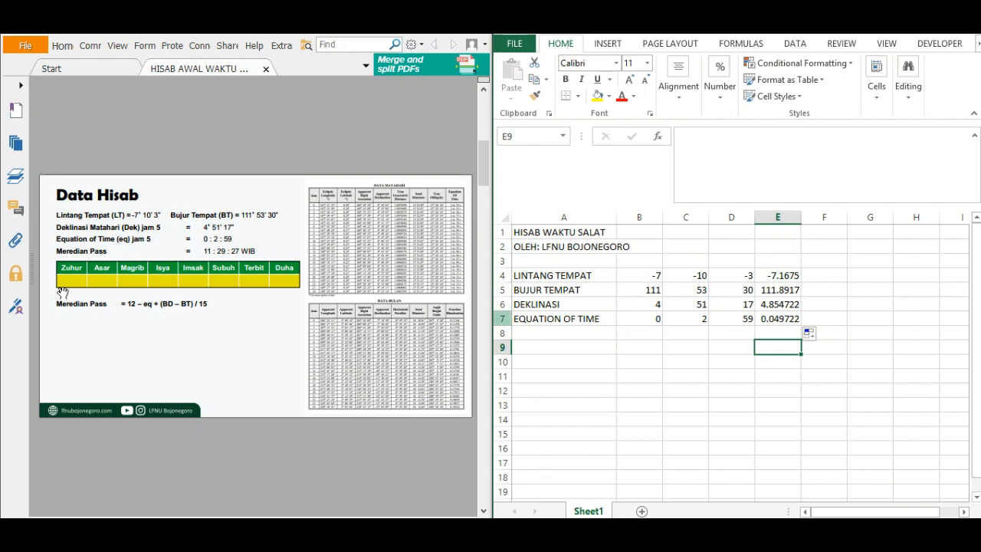
# Enter the label MEREDIAN PASS in A9.
pyautogui.click(544, 345)
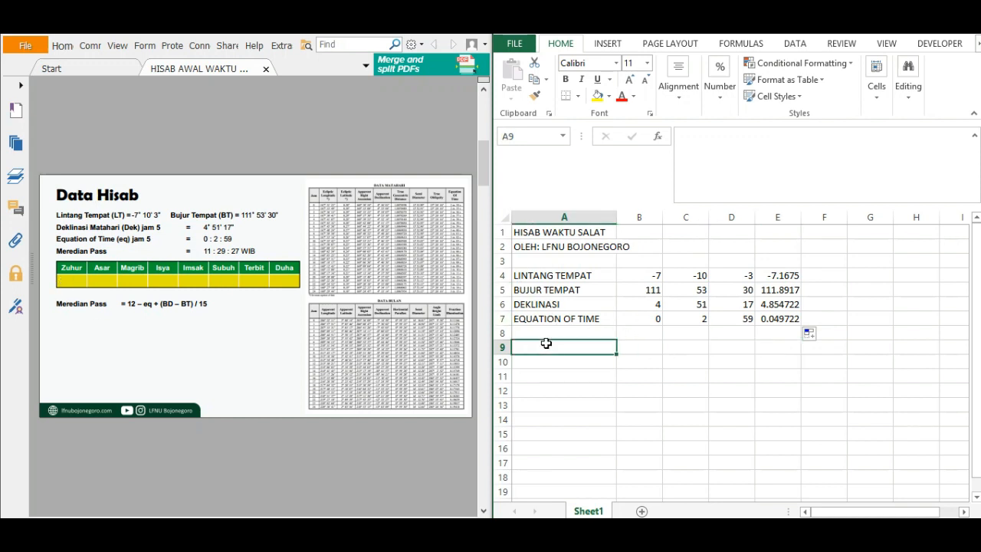
pyautogui.write('MEREDI')
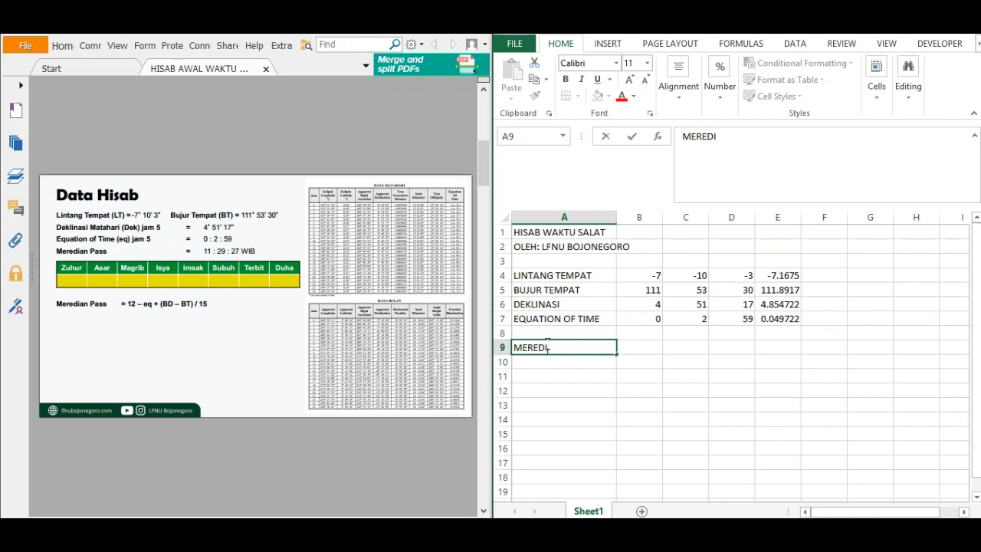
pyautogui.write('AN PASS')
pyautogui.press('Tab')
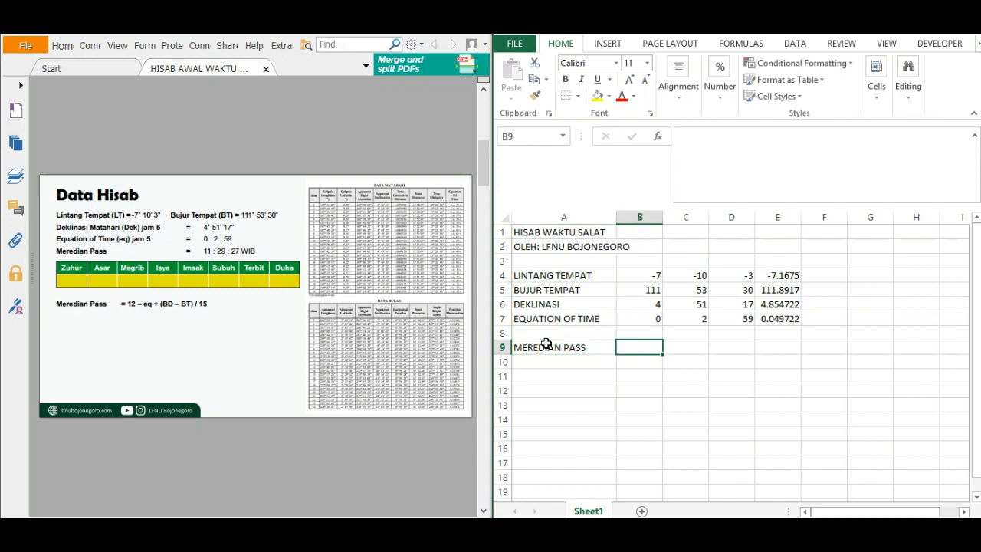
# Calculate the MEREDIAN PASS in B9 with the formula =12-E7+(105-E5)/15.
pyautogui.write('=12')
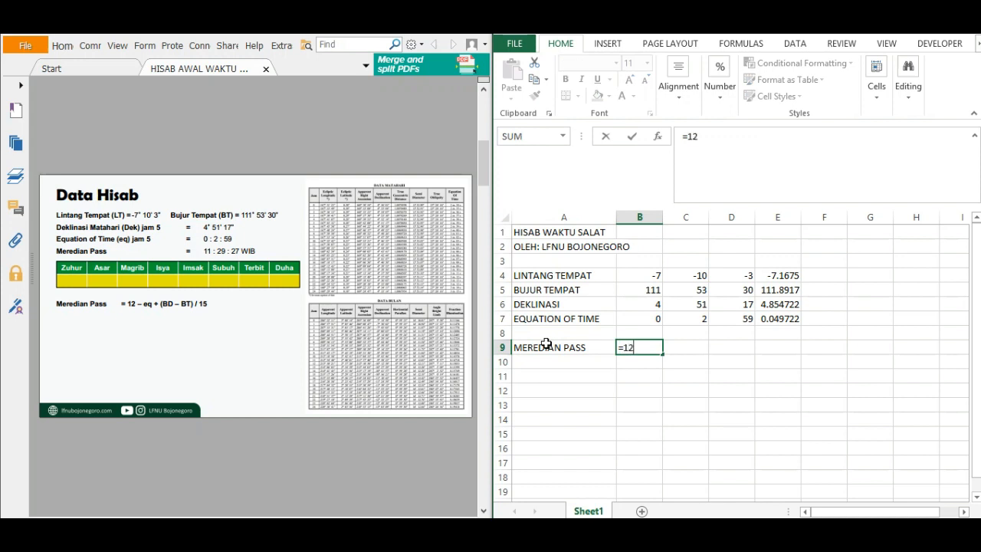
pyautogui.write('-')
pyautogui.click(770, 319)
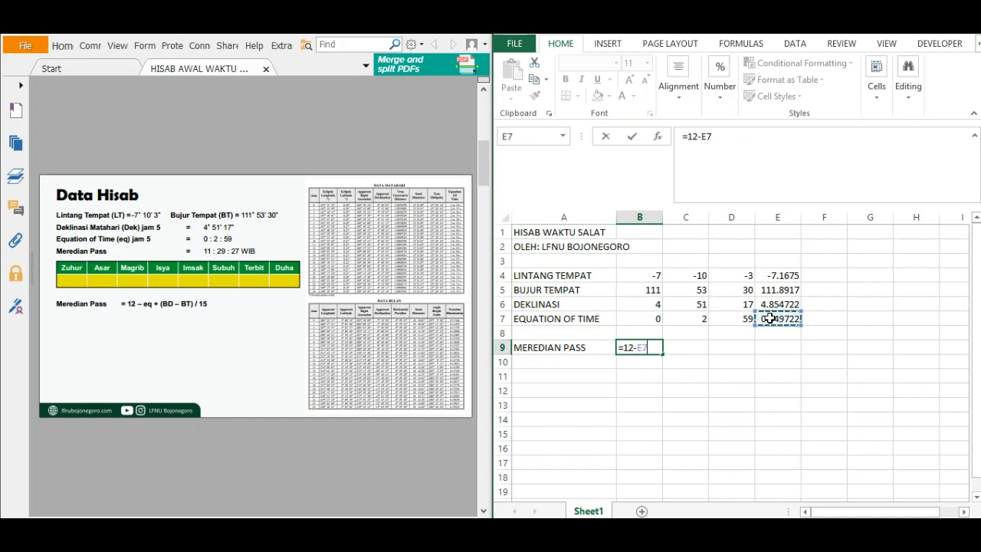
pyautogui.write('+(105')
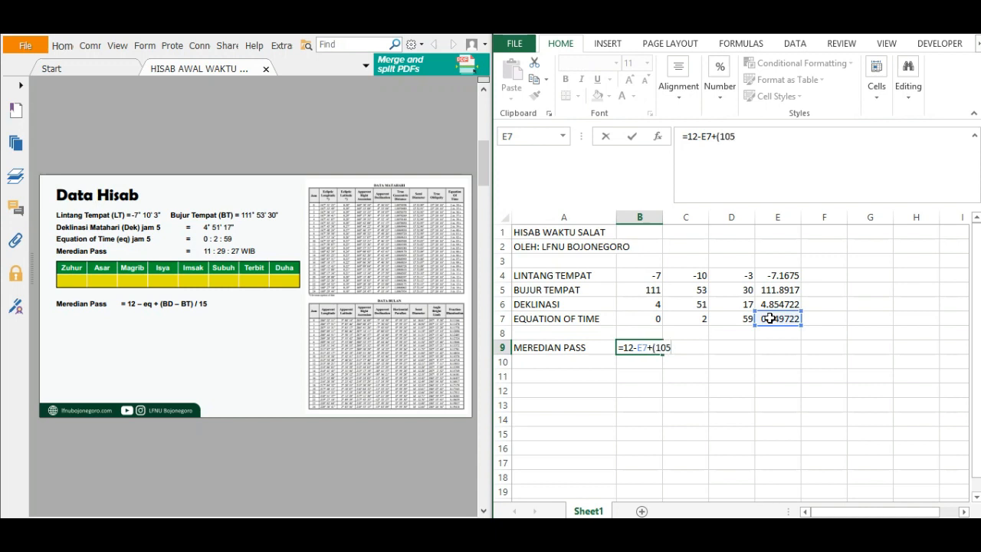
pyautogui.write('-')
pyautogui.click(785, 288)
pyautogui.write(')')
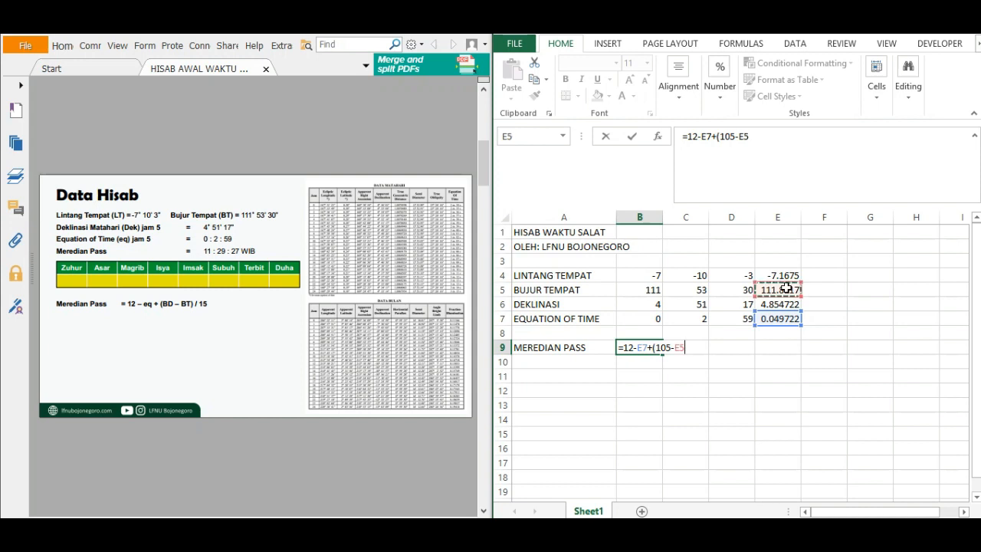
pyautogui.write('/15')
pyautogui.press('Return')
# Begin a formula in C9 with the sign test IF(B9<0;"-";" ").
pyautogui.press('Up')
pyautogui.press('Right')
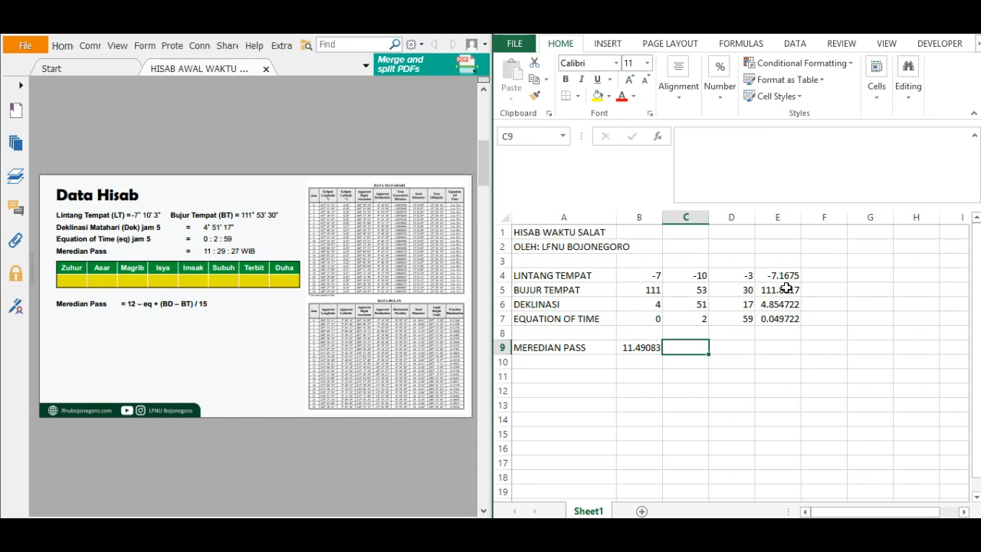
pyautogui.write('=')
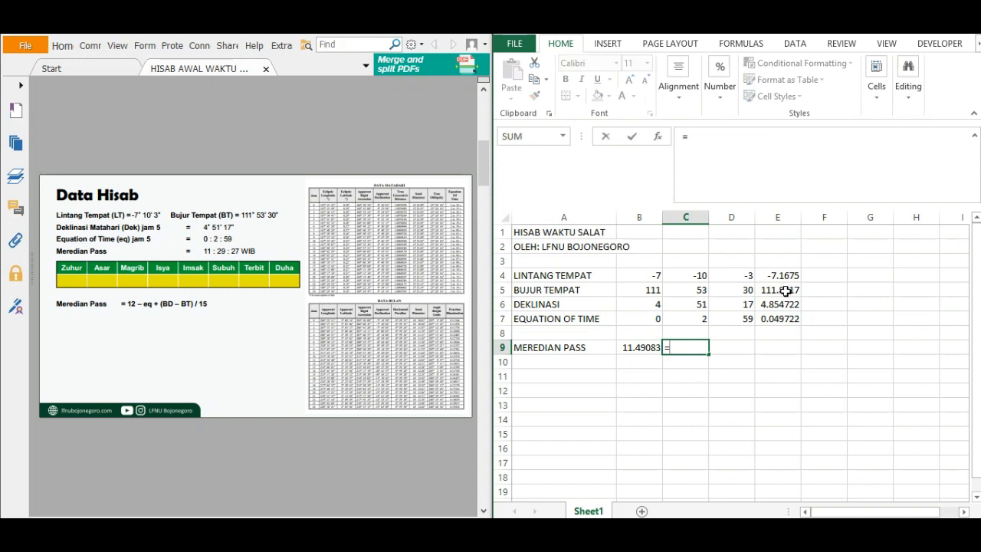
pyautogui.write('IF')
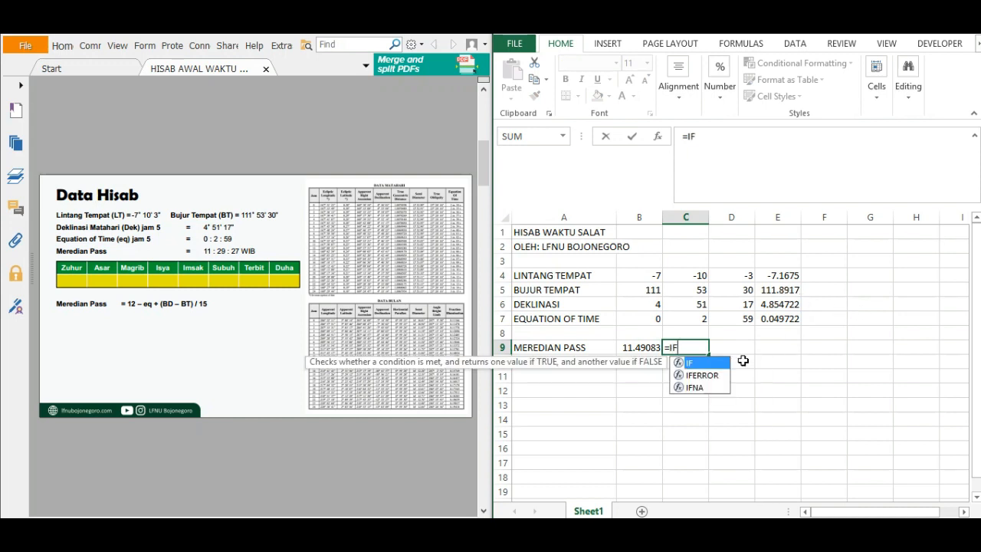
pyautogui.write('(')
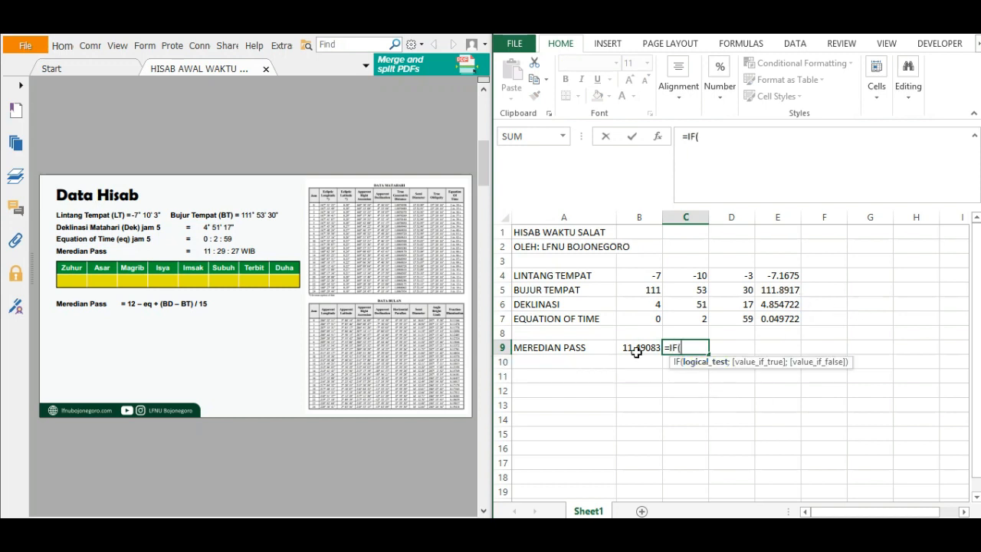
pyautogui.click(630, 347)
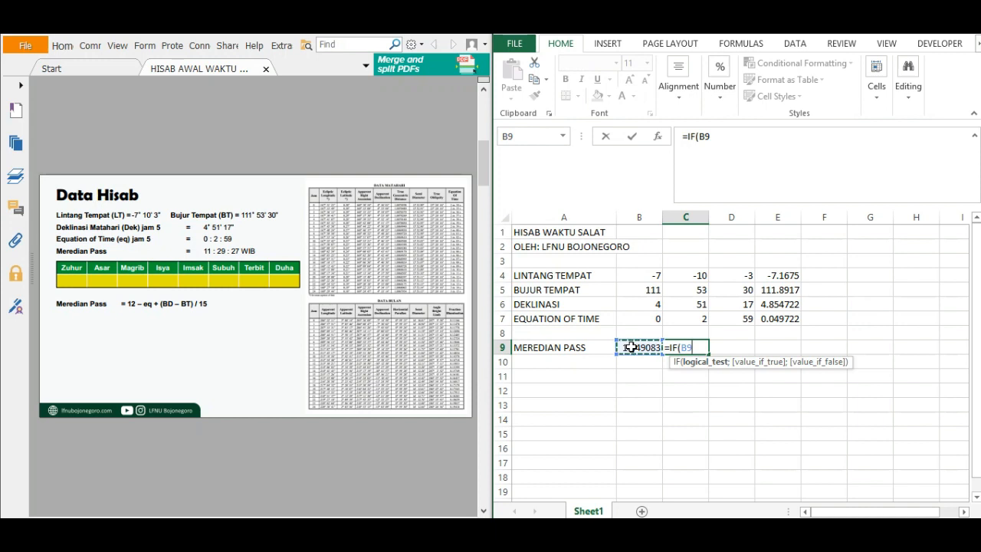
pyautogui.write('<0;')
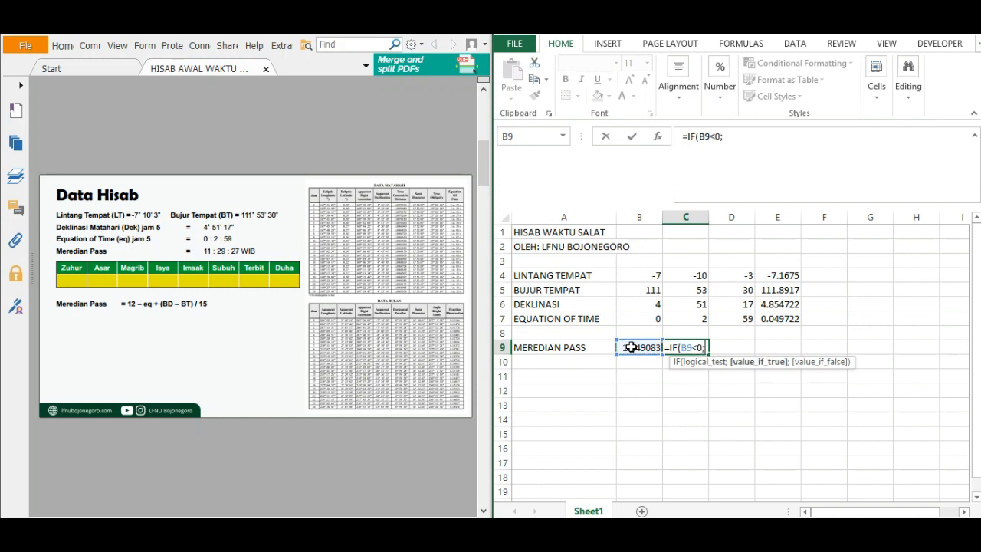
pyautogui.write('"-";')
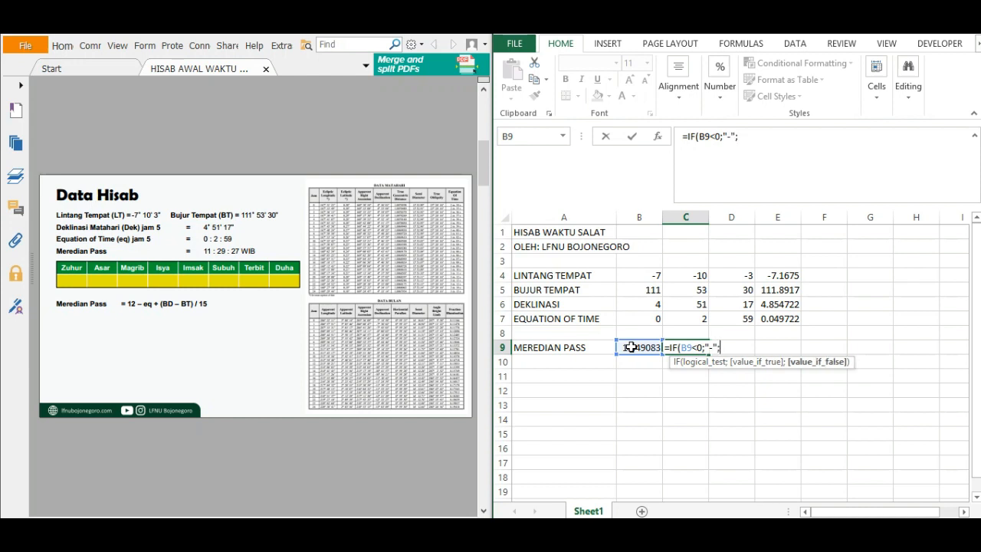
pyautogui.write('" ")&TE')
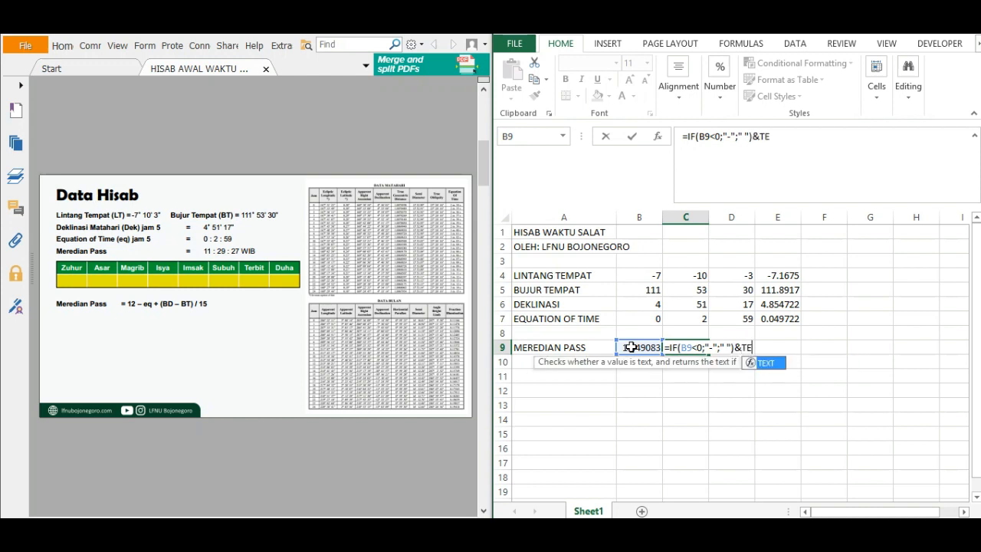
pyautogui.write('XT')
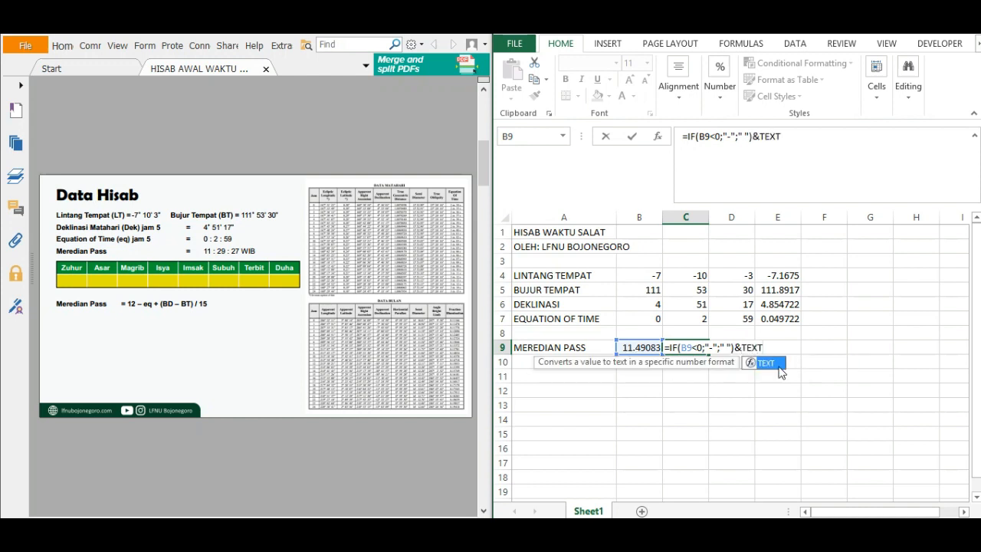
# Complete the C9 formula by appending &TEXT(ABS(B9/24);"[hh] : mm : ss.00") to the sign test.
pyautogui.doubleClick(773, 371)
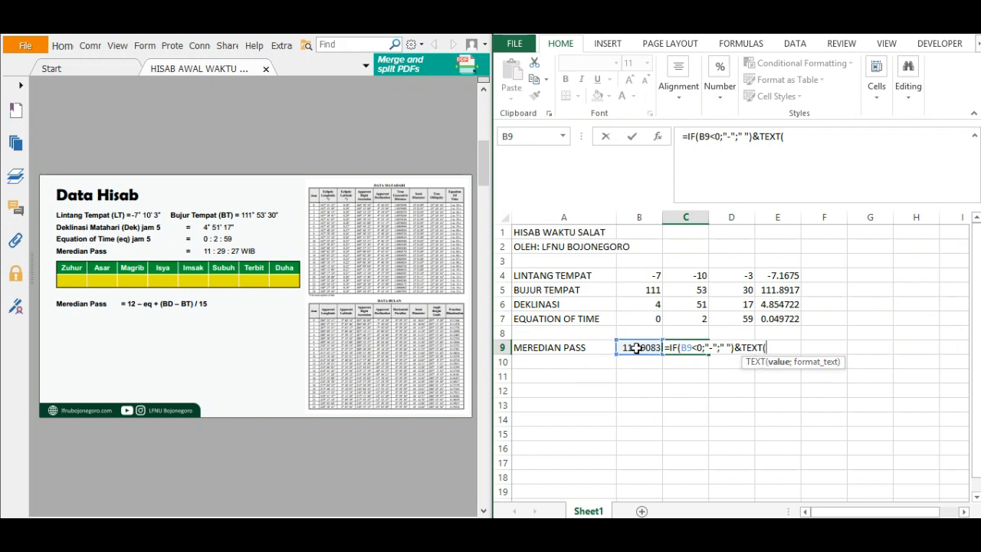
pyautogui.write('ABS')
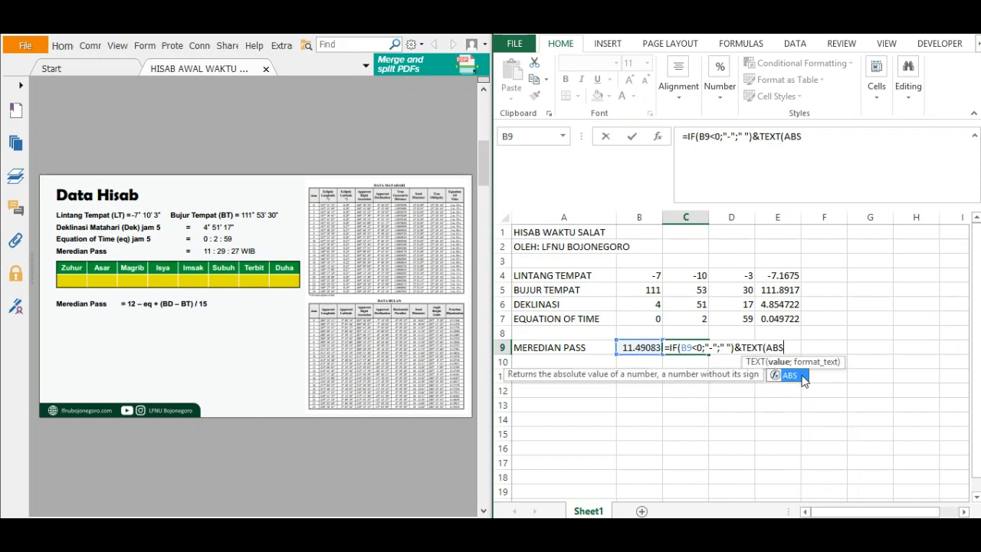
pyautogui.doubleClick(804, 376)
pyautogui.click(633, 346)
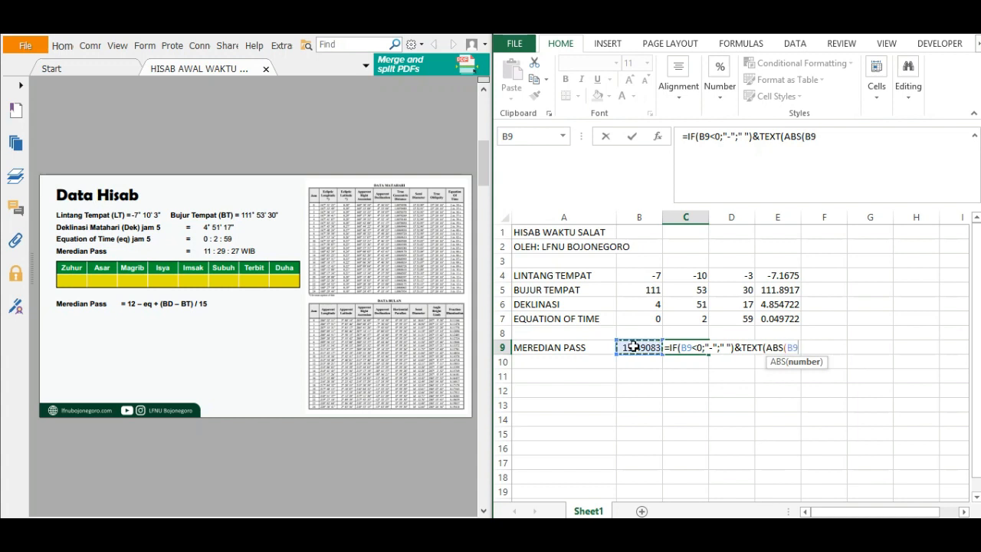
pyautogui.write('/24')
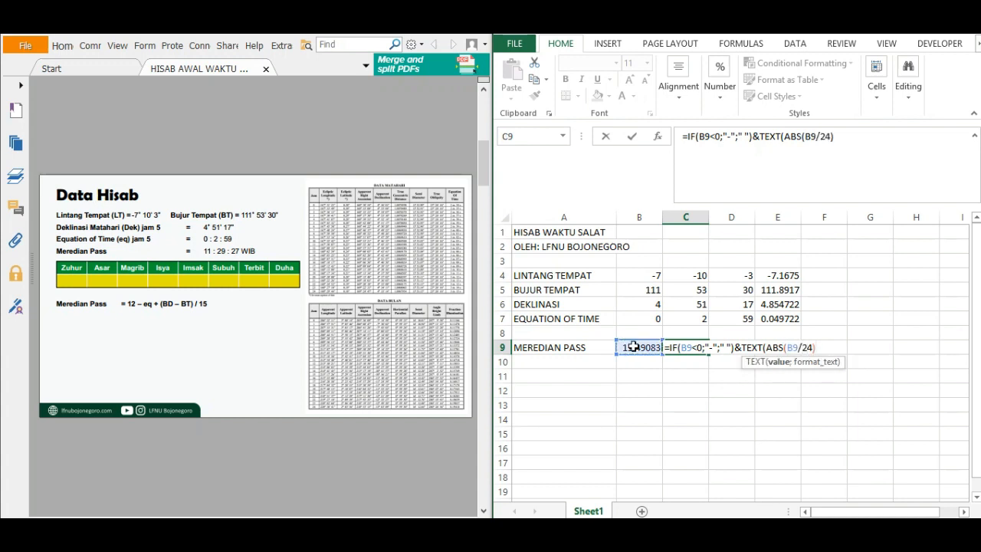
pyautogui.write(';')
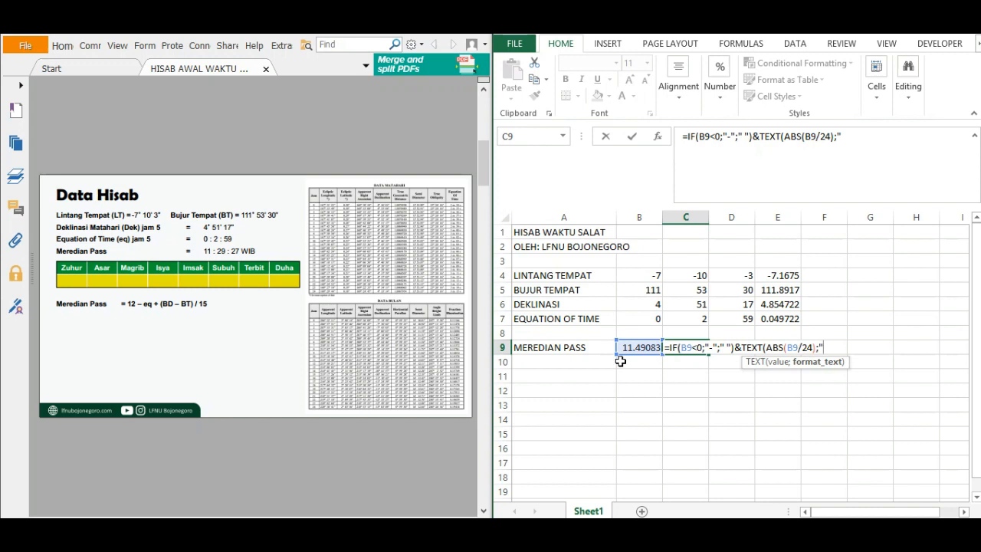
pyautogui.write('"[hh')
pyautogui.write('] :')
pyautogui.write('mm')
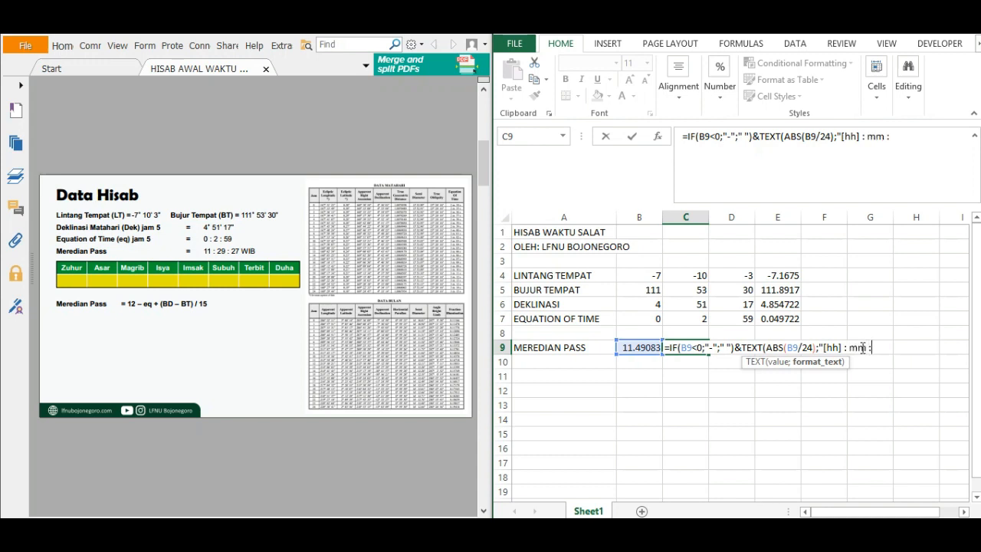
pyautogui.write(' : ss.00 "')
pyautogui.press('Return')
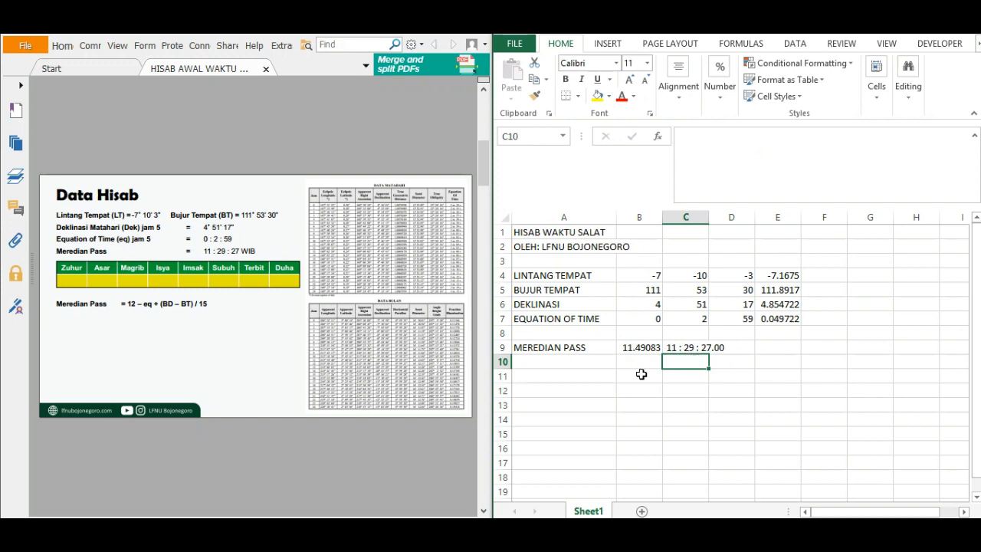
# Bring up the Waktu Zuhur page in the PDF and enter the label ZUHUR in A10 of the worksheet.
pyautogui.click(556, 349)
pyautogui.click(560, 362)
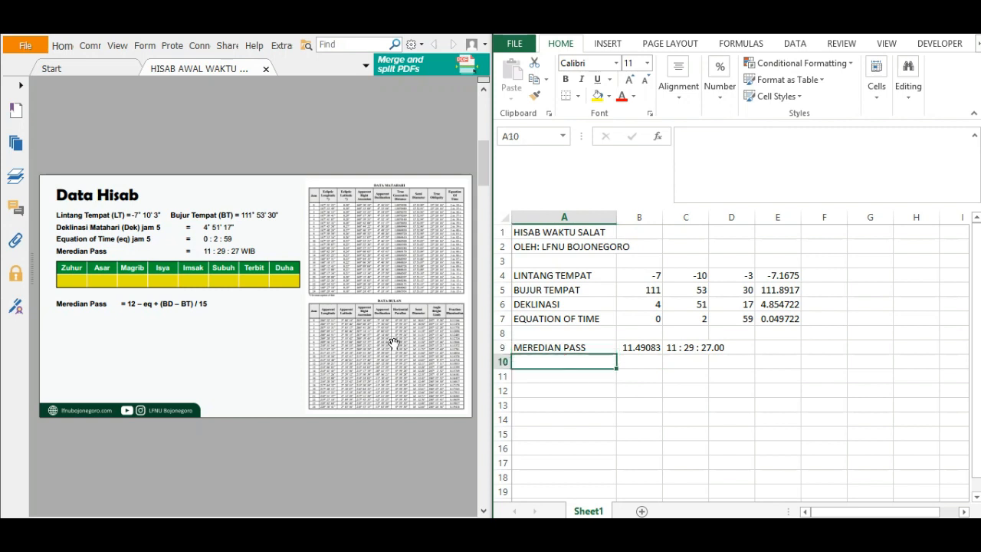
pyautogui.click(348, 333)
pyautogui.scroll(-2, 349, 332)
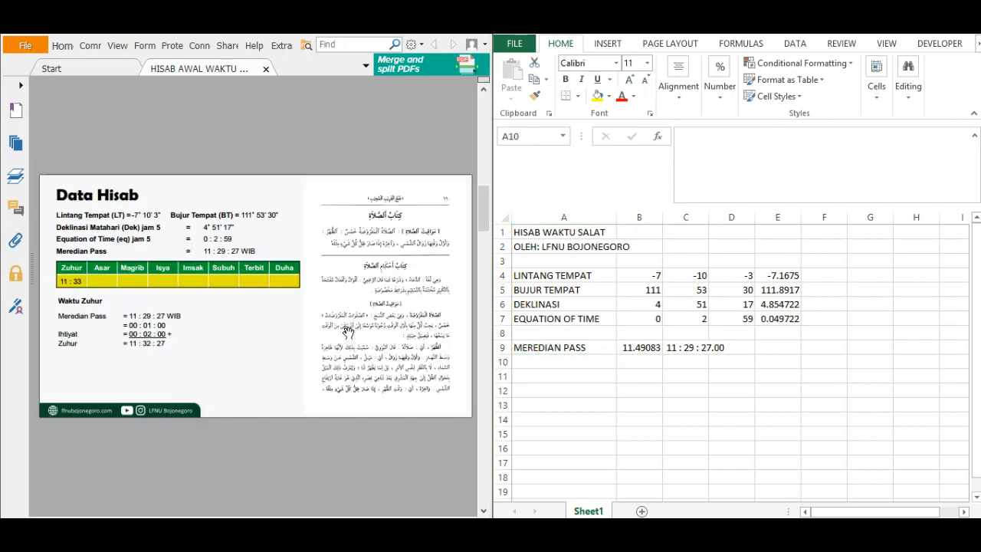
pyautogui.click(567, 362)
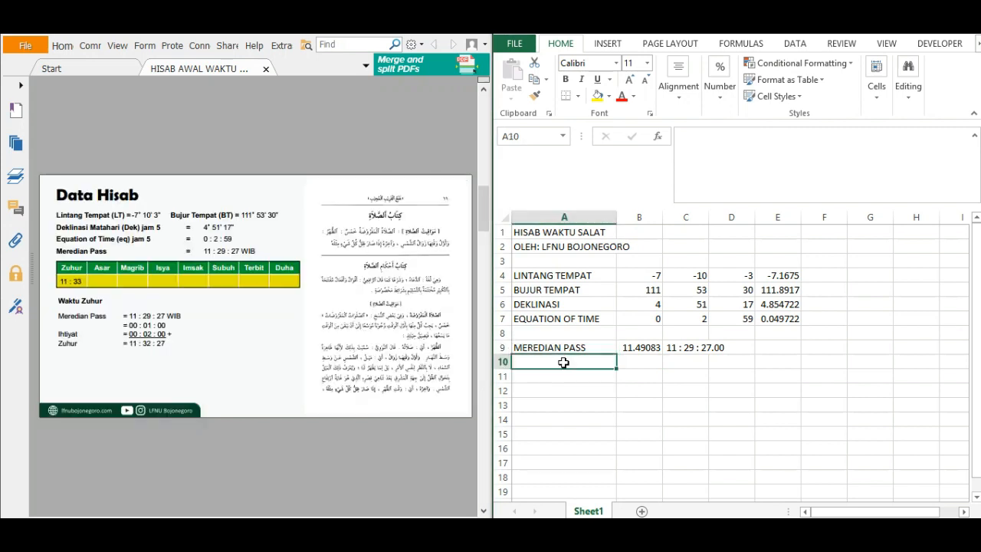
pyautogui.write('ZUHUR')
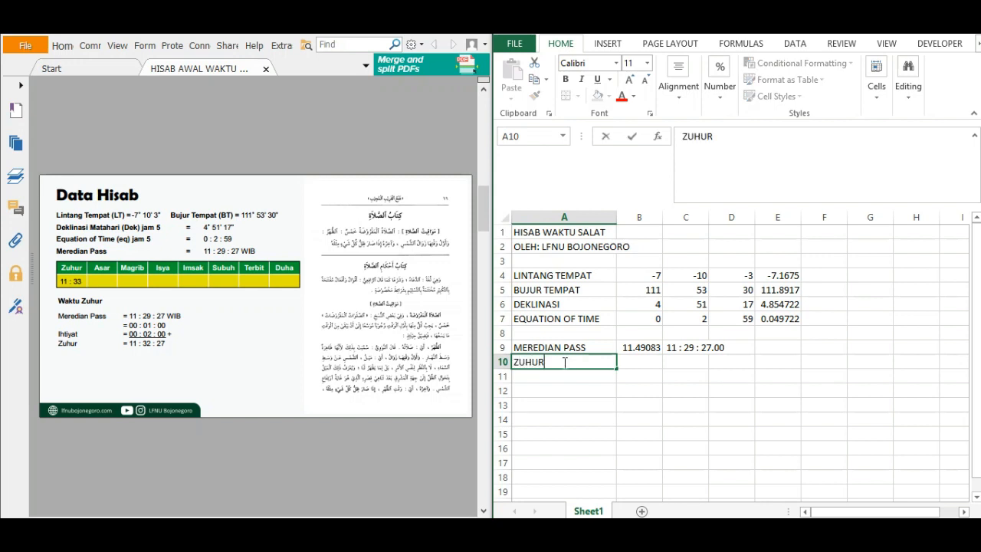
# Calculate the ZUHUR time in B10 with the formula =B9+3/60.
pyautogui.click(626, 363)
pyautogui.write('=')
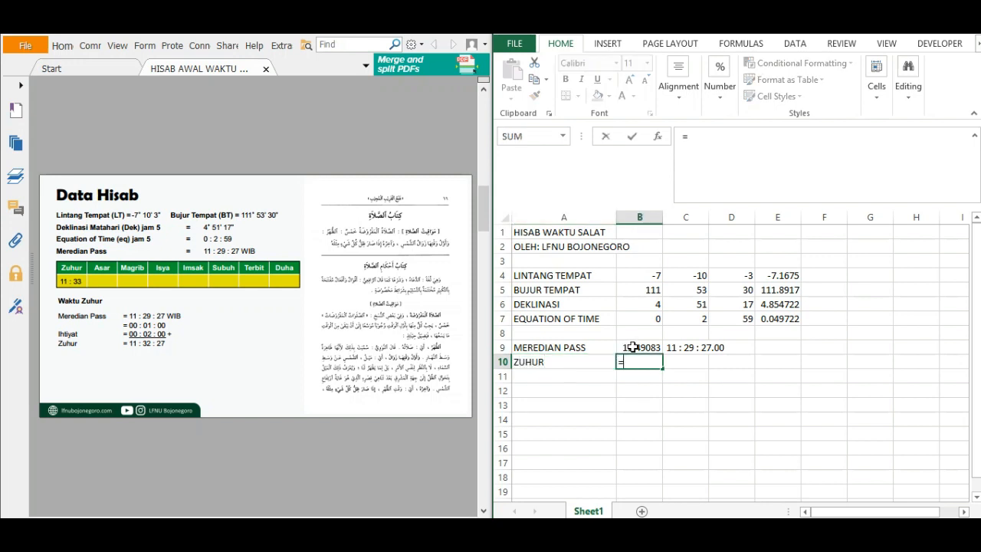
pyautogui.click(633, 348)
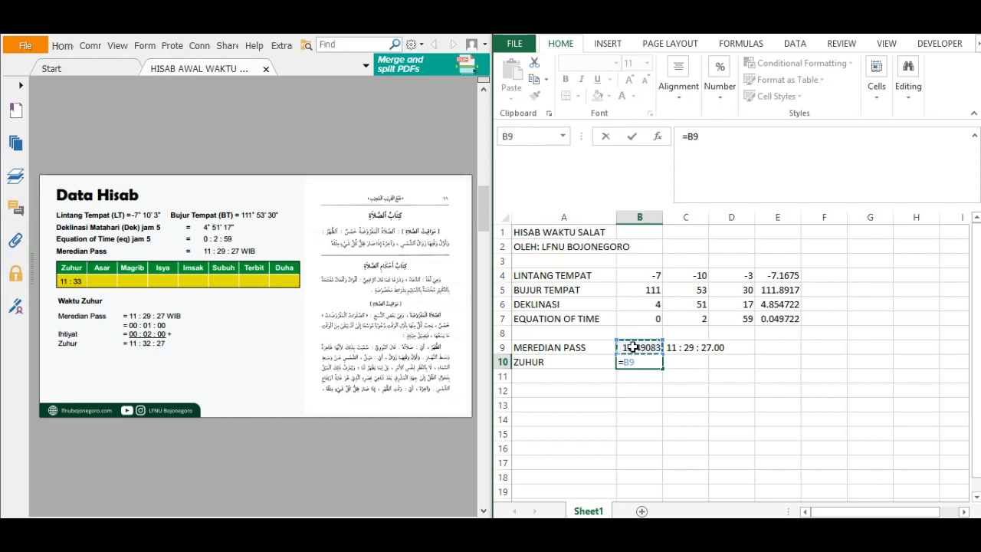
pyautogui.write('+3/60')
pyautogui.press('Return')
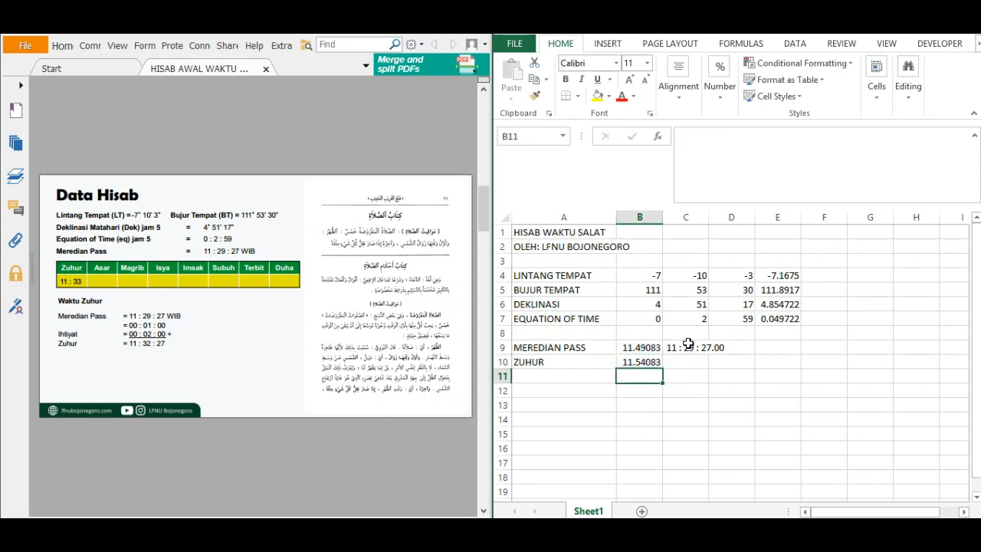
# Fill the hours-minutes-seconds text formula from C9 down into C10.
pyautogui.click(688, 347)
pyautogui.moveTo(706, 357)
pyautogui.mouseDown()
pyautogui.moveTo(694, 362)
pyautogui.moveTo(705, 366)
pyautogui.mouseUp()
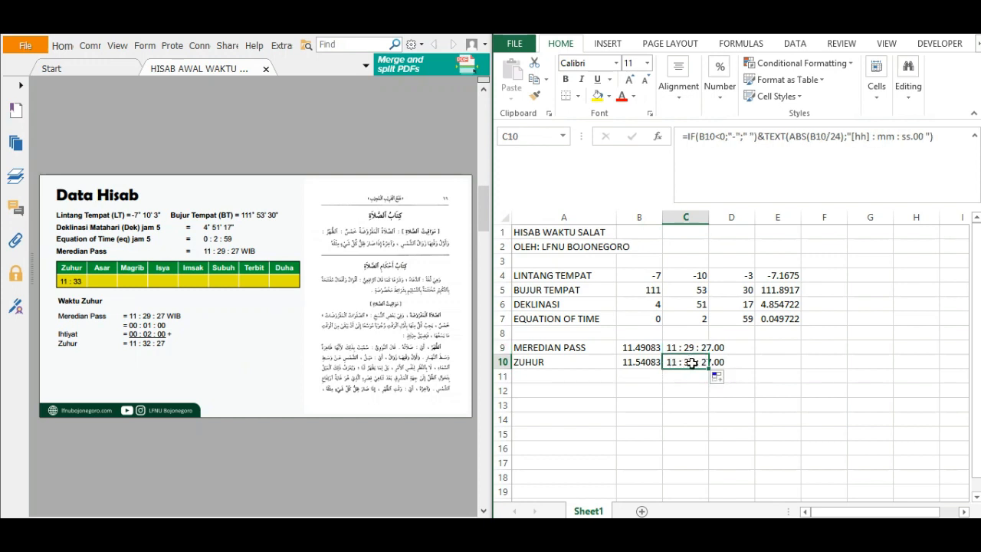
pyautogui.click(696, 401)
pyautogui.click(690, 362)
pyautogui.click(642, 392)
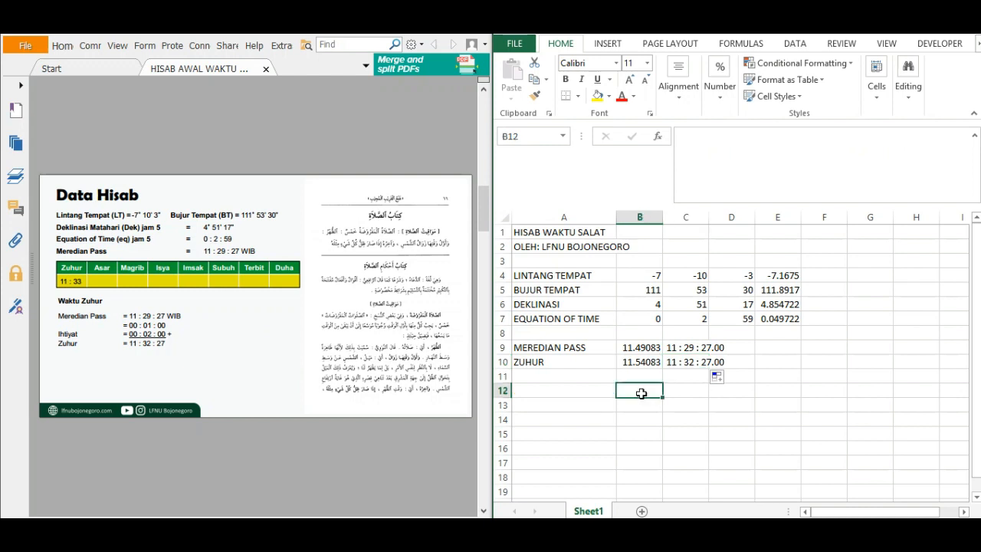
pyautogui.click(702, 390)
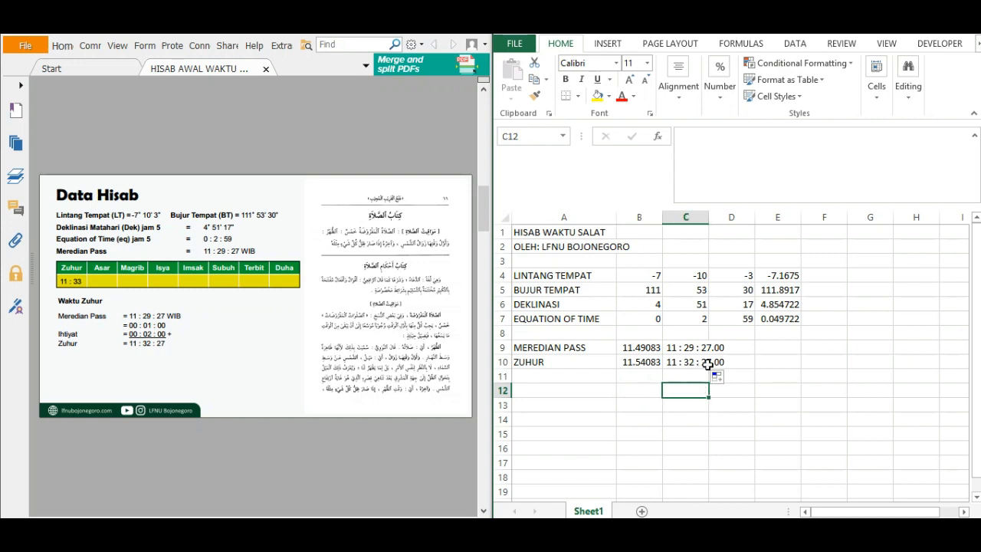
# Replace the formula in C10 with the hour part and separator, =TRUNC(B10)&" : "&.
pyautogui.click(687, 362)
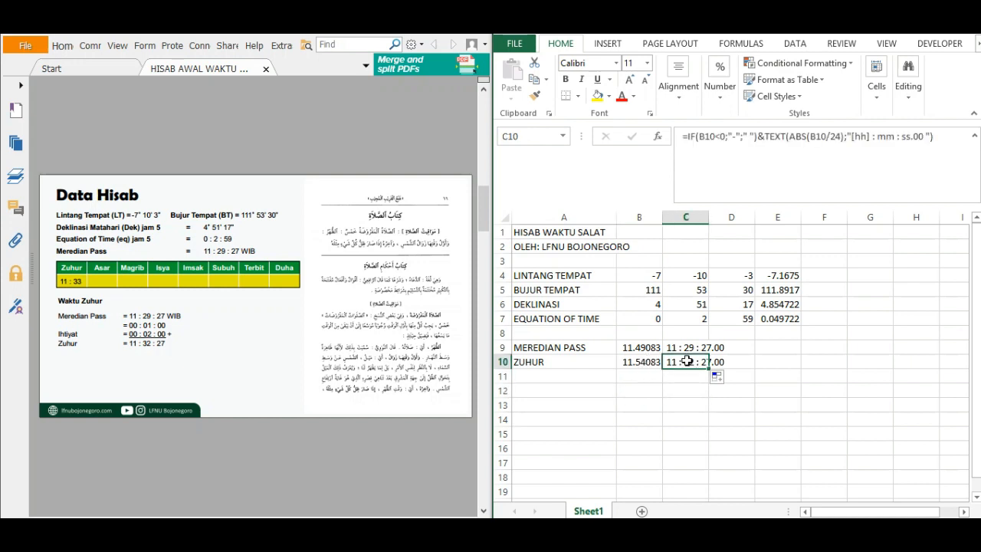
pyautogui.click(681, 140)
pyautogui.moveTo(681, 140); pyautogui.dragTo(970, 150)
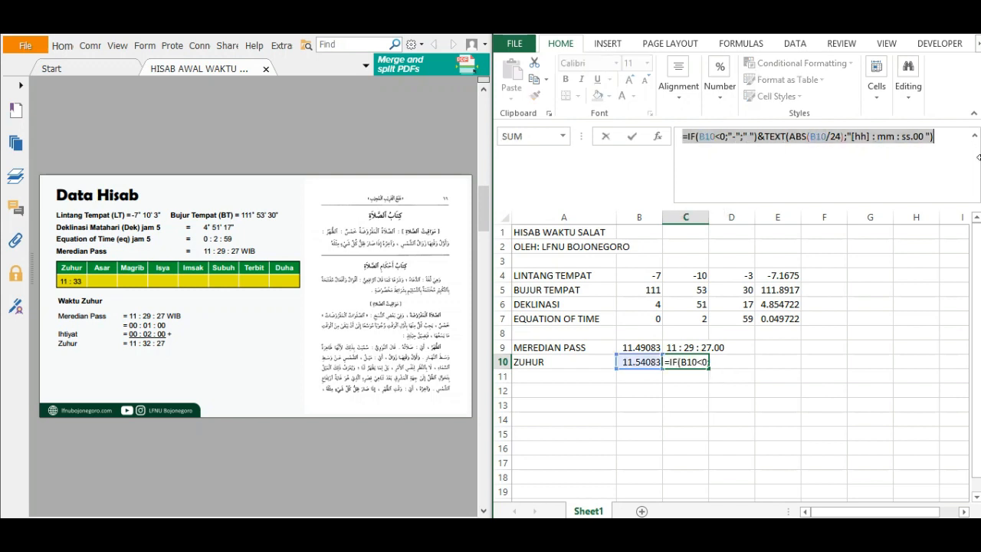
pyautogui.write('=')
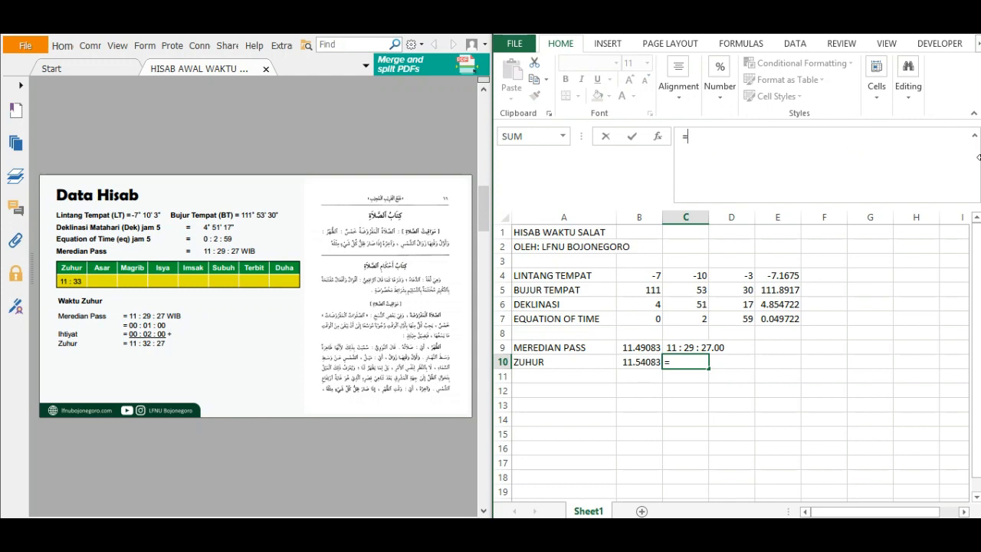
pyautogui.write('TRU')
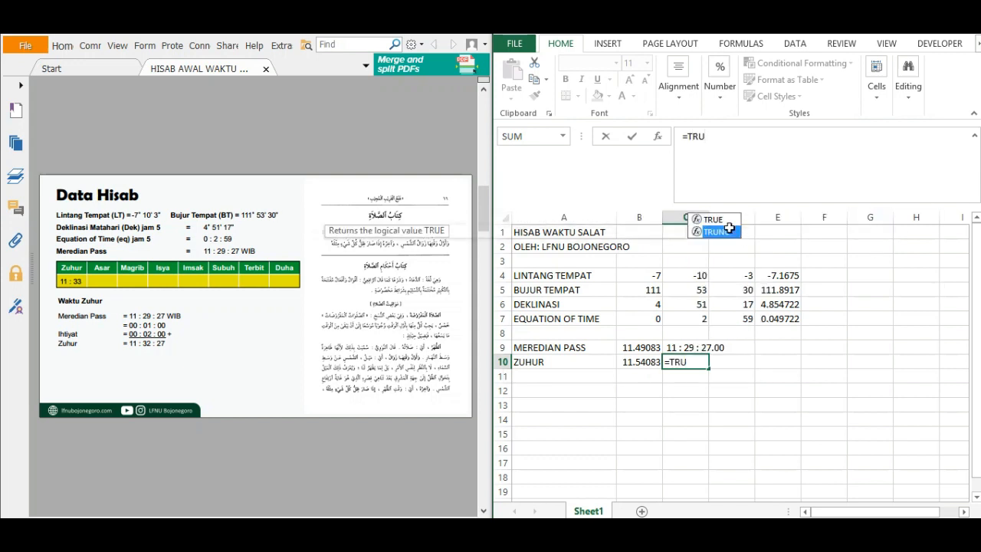
pyautogui.doubleClick(739, 232)
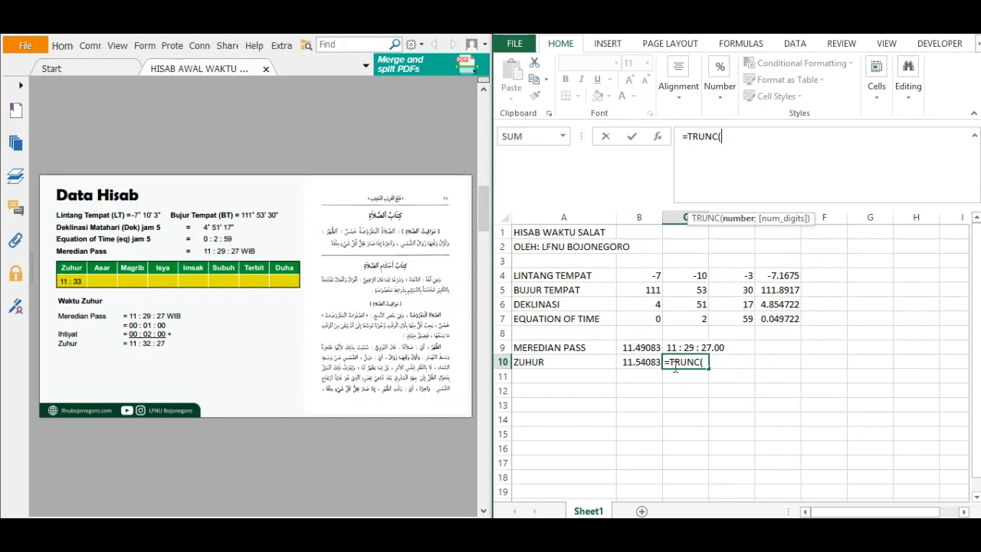
pyautogui.click(646, 360)
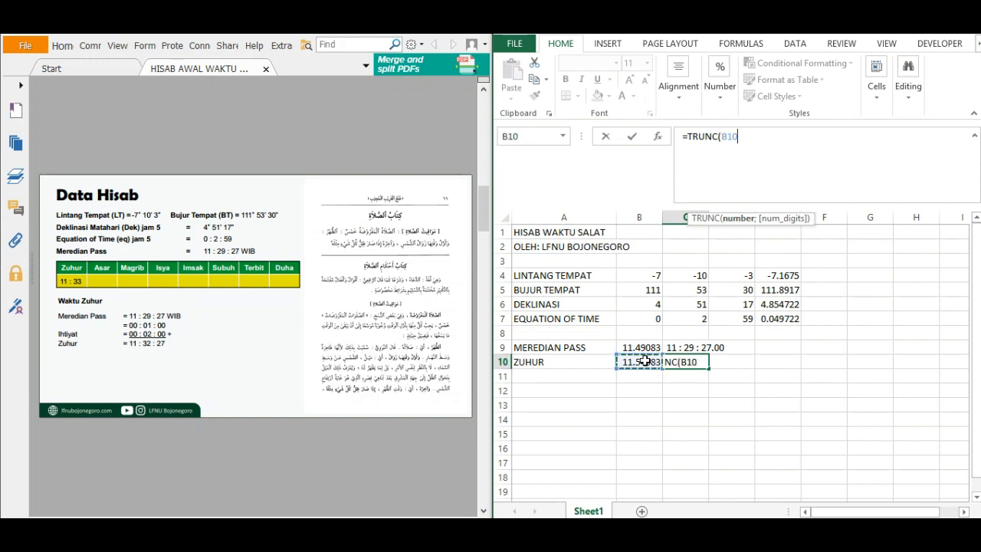
pyautogui.write(')')
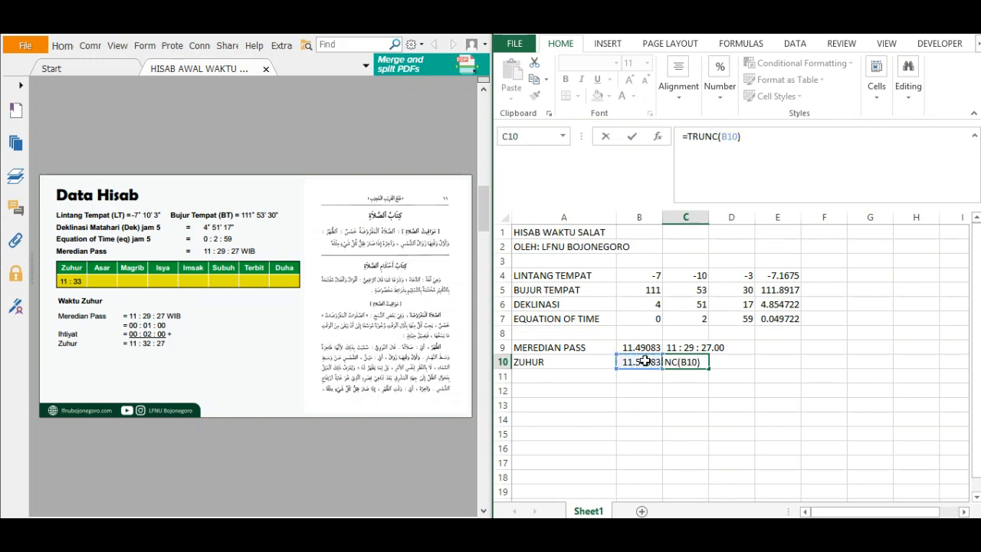
pyautogui.write('&"')
pyautogui.write(': "&ROU')
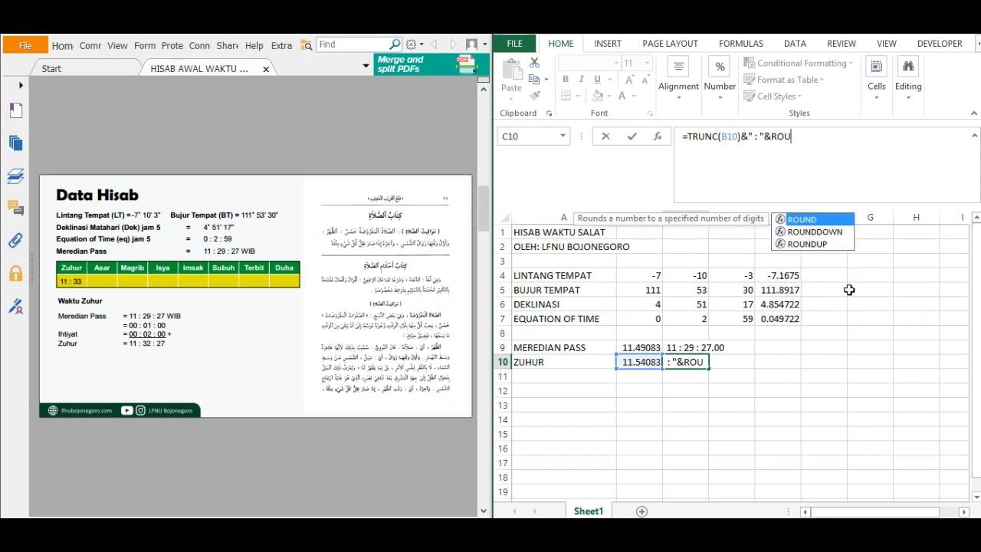
# Append the fractional-hour expression ROUNDUP((B10-TRUNC(B10)) to the C10 formula, leaving ROUNDUP open.
pyautogui.doubleClick(809, 244)
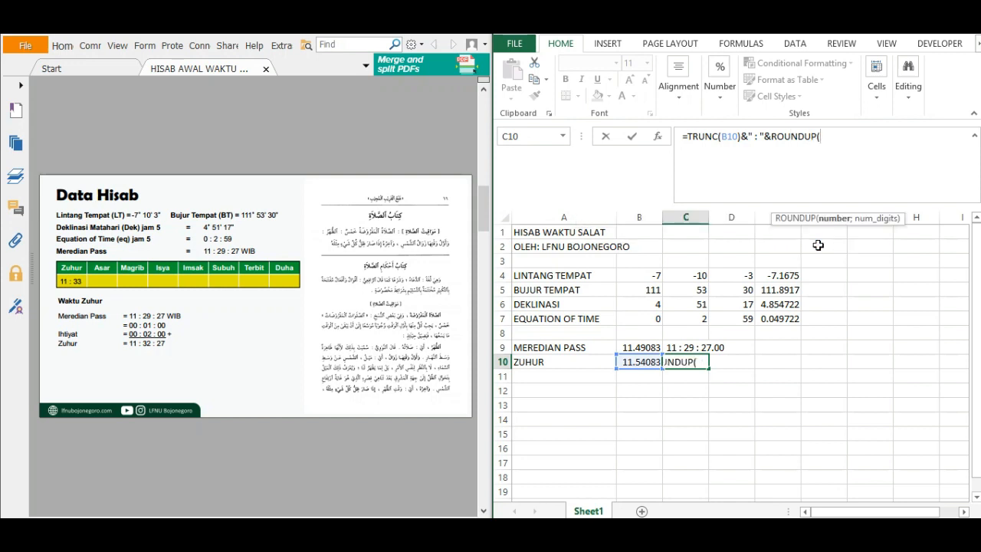
pyautogui.write('(')
pyautogui.click(639, 361)
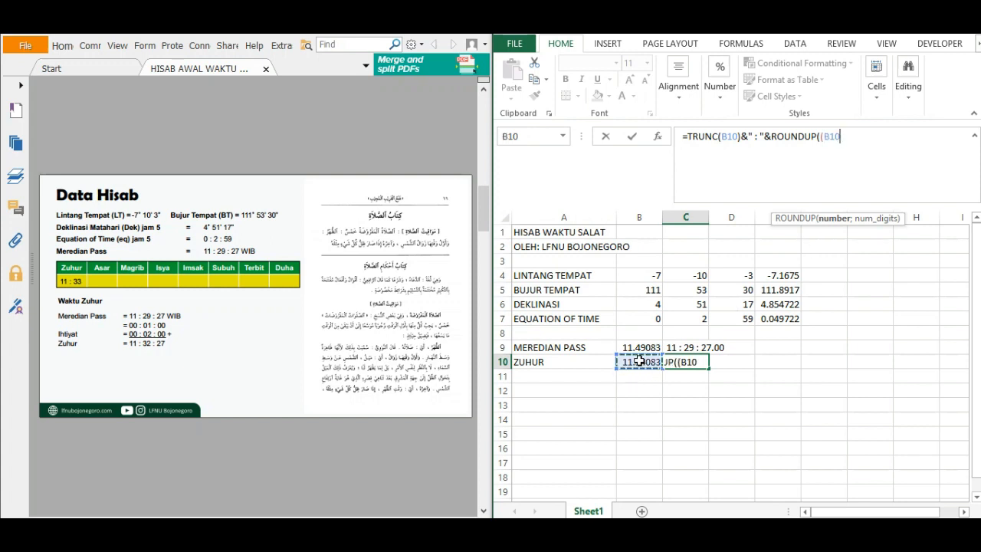
pyautogui.write('-TRU')
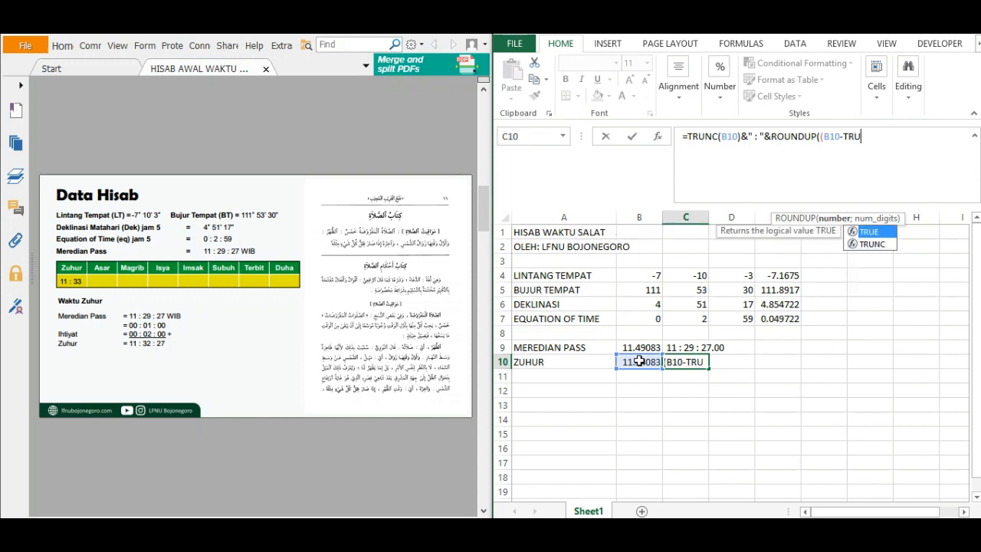
pyautogui.doubleClick(869, 245)
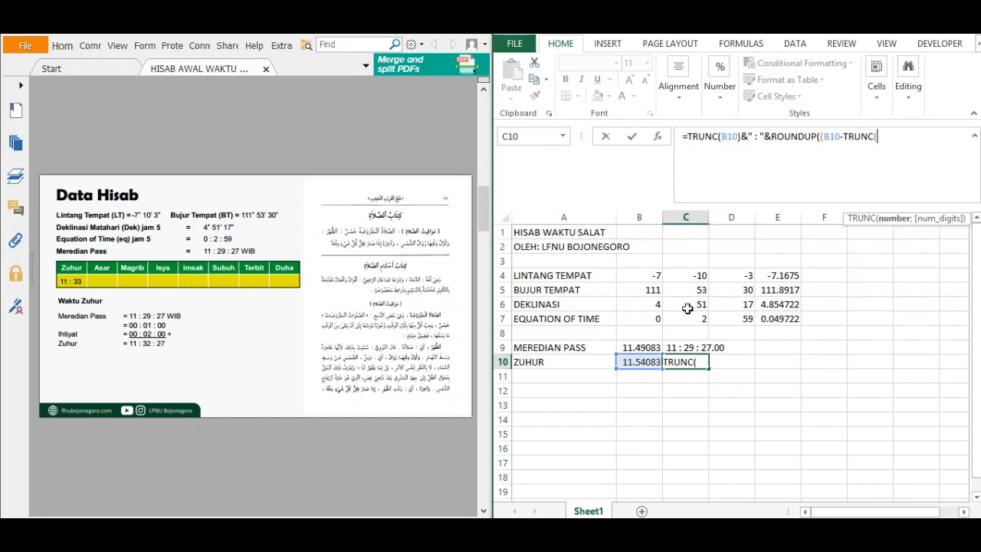
pyautogui.click(642, 363)
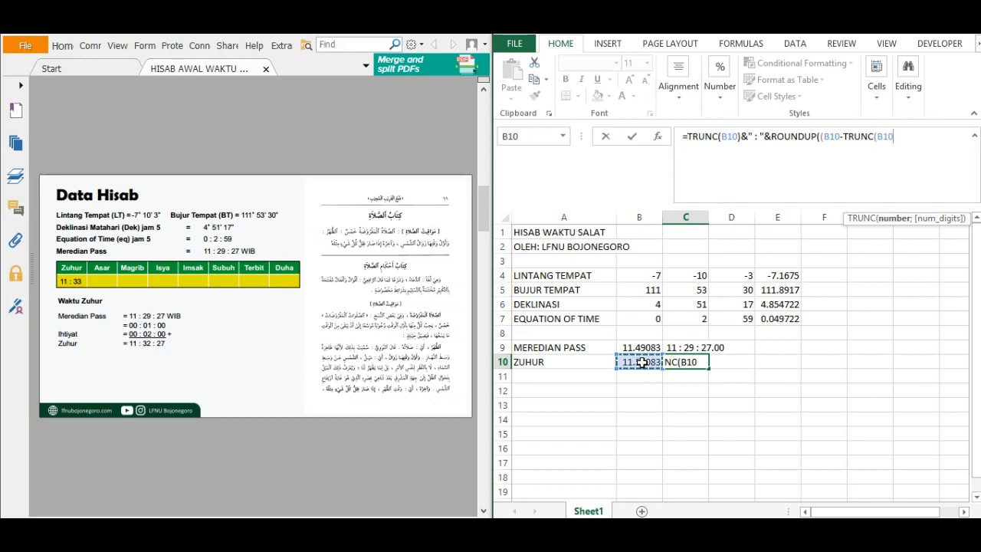
pyautogui.write(')')
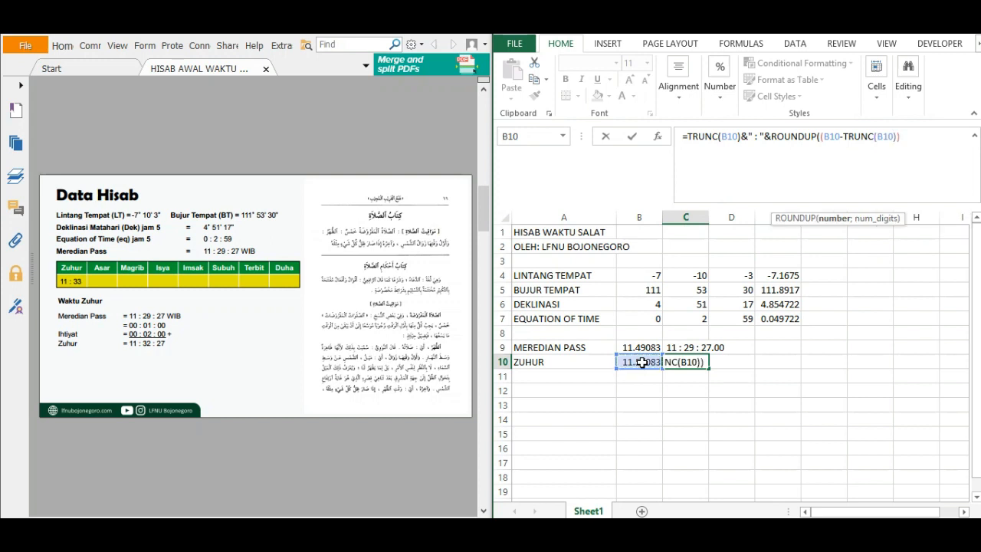
pyautogui.write('*60;')
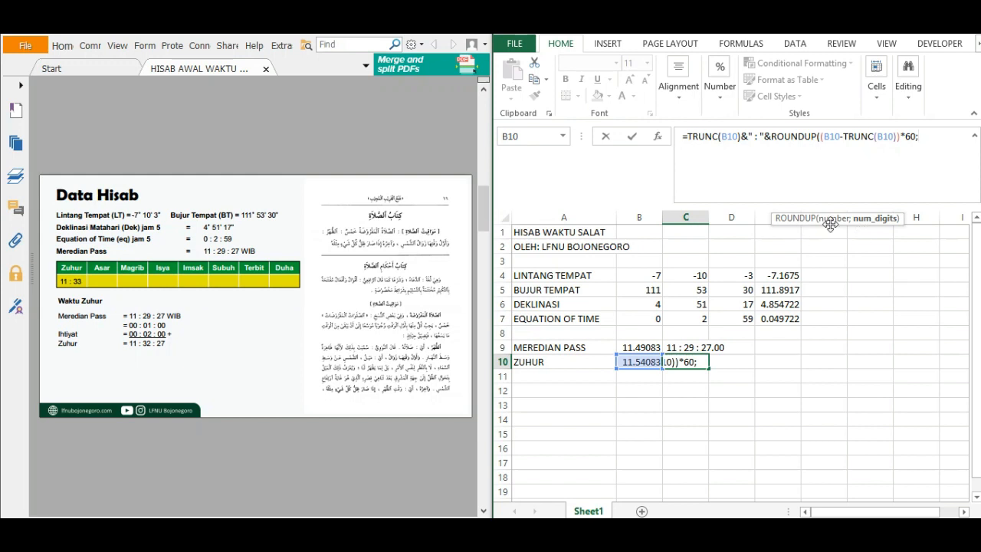
pyautogui.write('0)')
# Complete ROUNDUP in the C10 formula by multiplying the fraction by 60 and rounding to 0 digits.
pyautogui.press('Return')
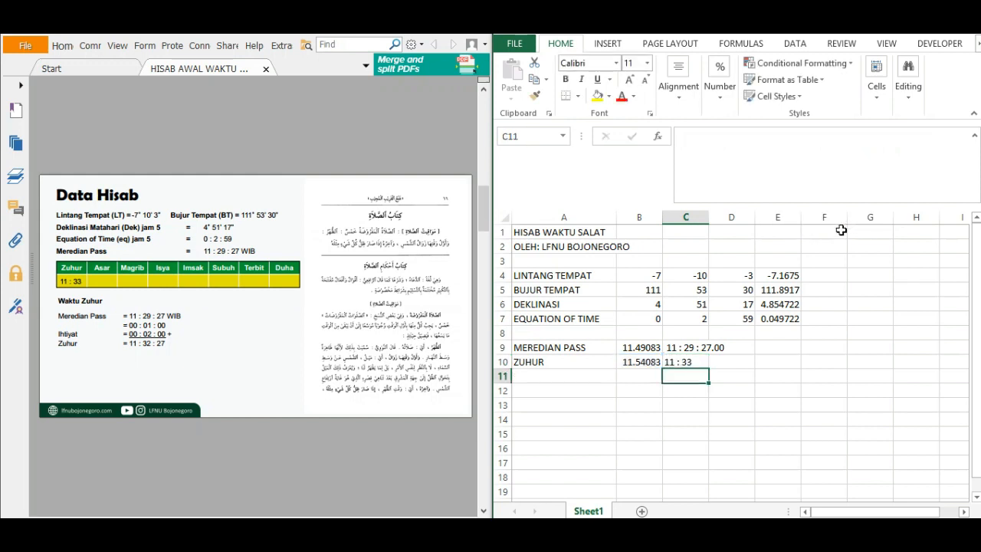
pyautogui.click(689, 360)
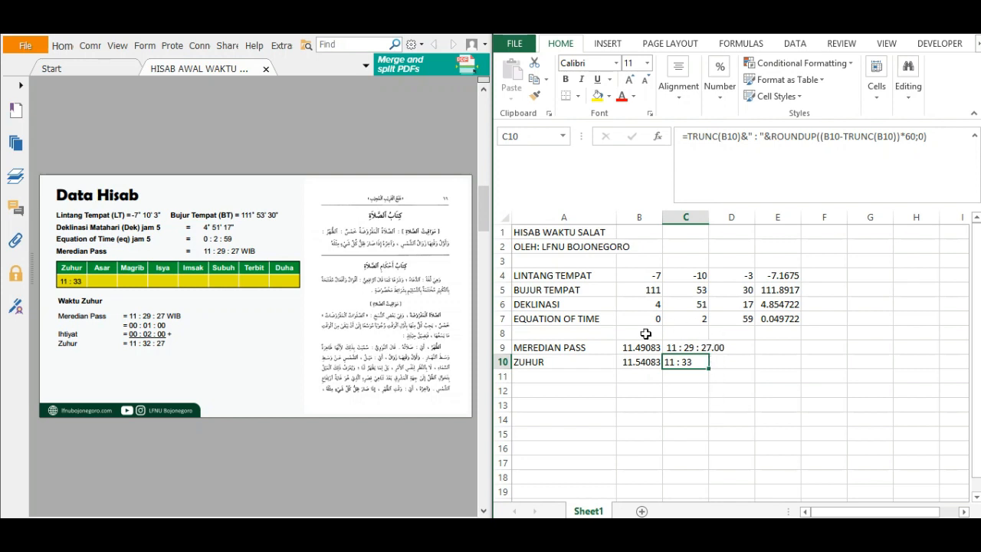
pyautogui.click(686, 379)
pyautogui.click(685, 362)
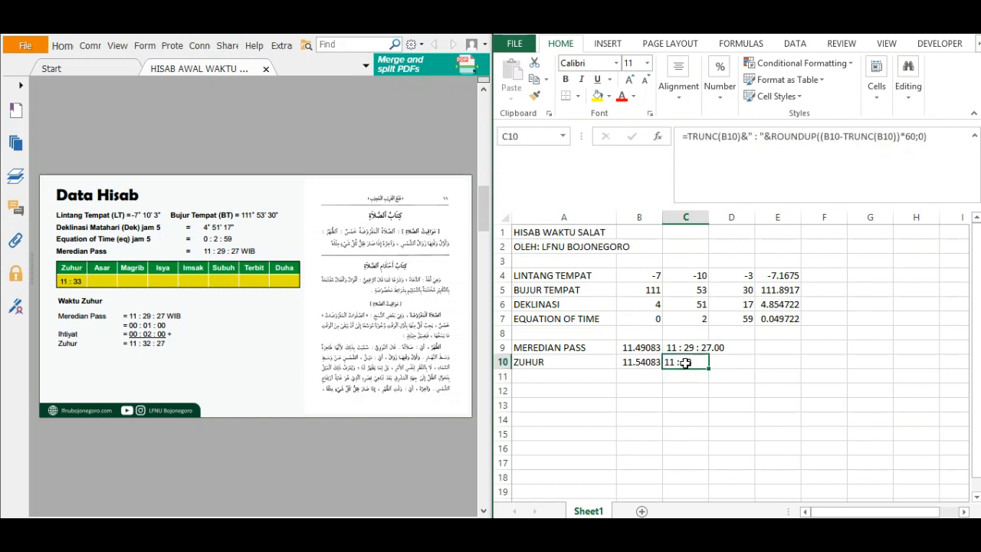
# Bring up the Waktu Asar page in the PDF and enter the label ASAR in A11 of the worksheet.
pyautogui.click(597, 376)
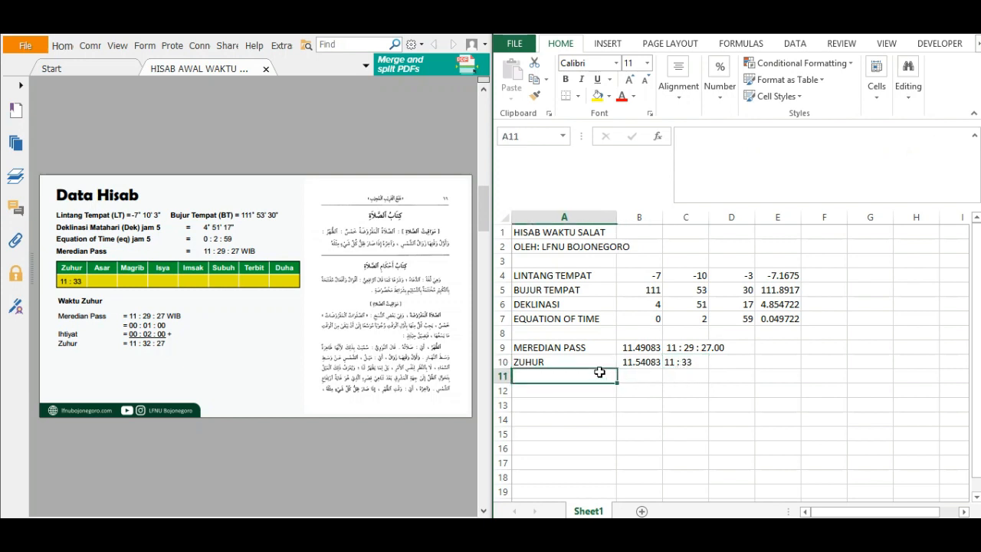
pyautogui.click(293, 383)
pyautogui.scroll(-1, 293, 383)
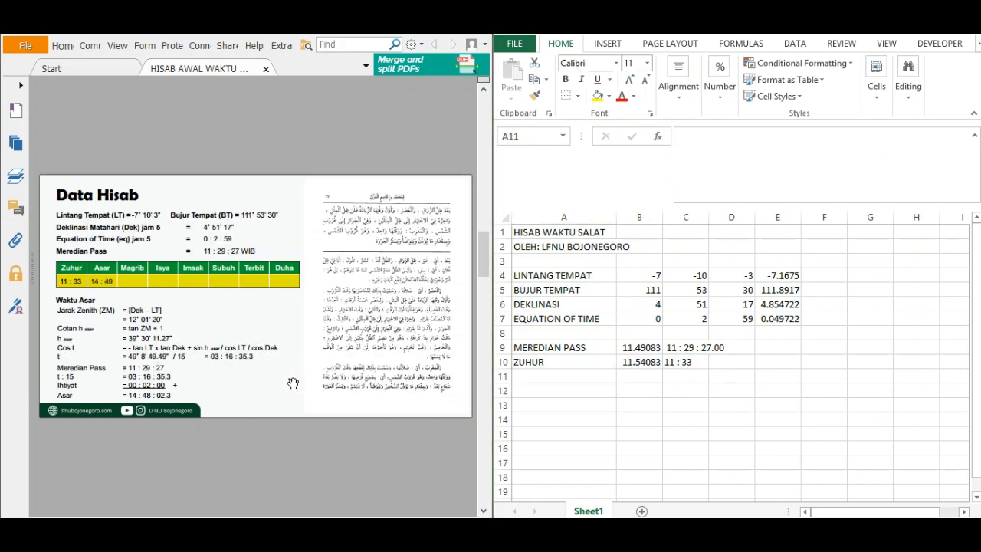
pyautogui.click(577, 376)
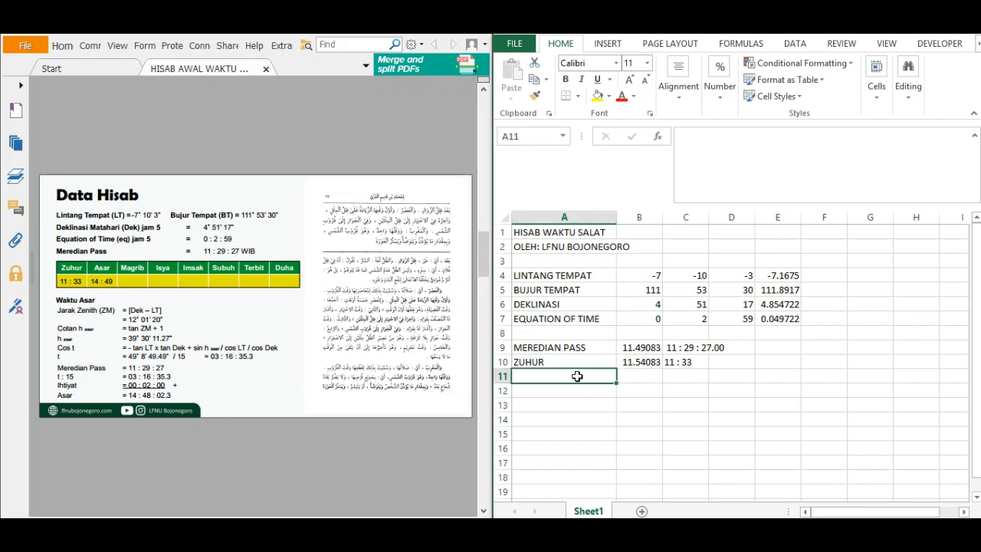
pyautogui.write('ASAR')
pyautogui.press('Tab')
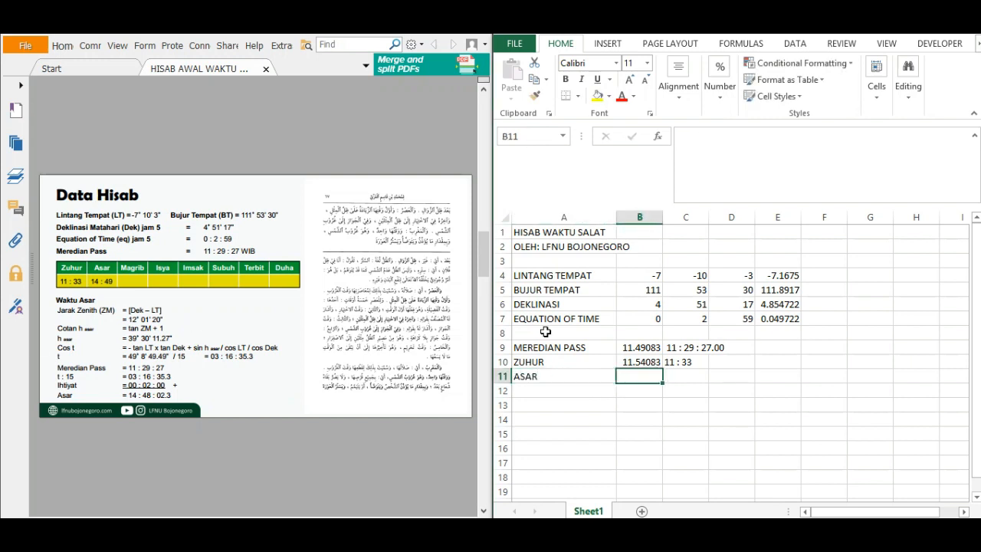
# Calculate the zenith distance for ASAR in B11 with the formula =ABS(E6-E4).
pyautogui.write('=')
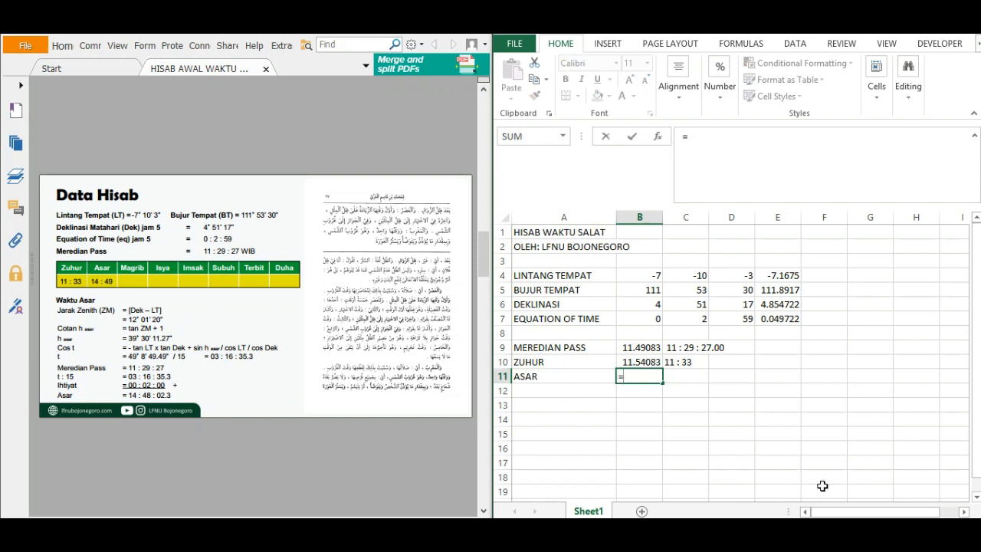
pyautogui.write('ABS')
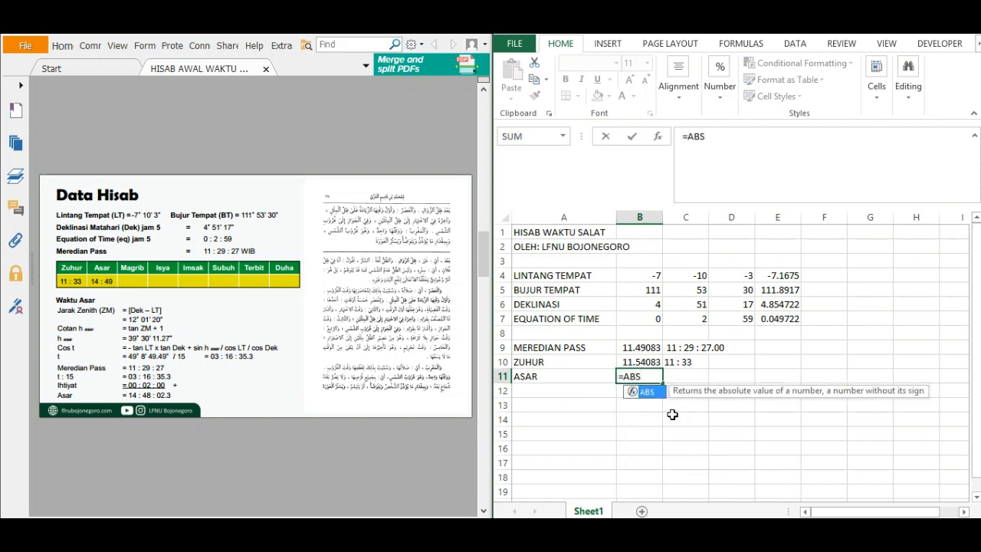
pyautogui.doubleClick(652, 394)
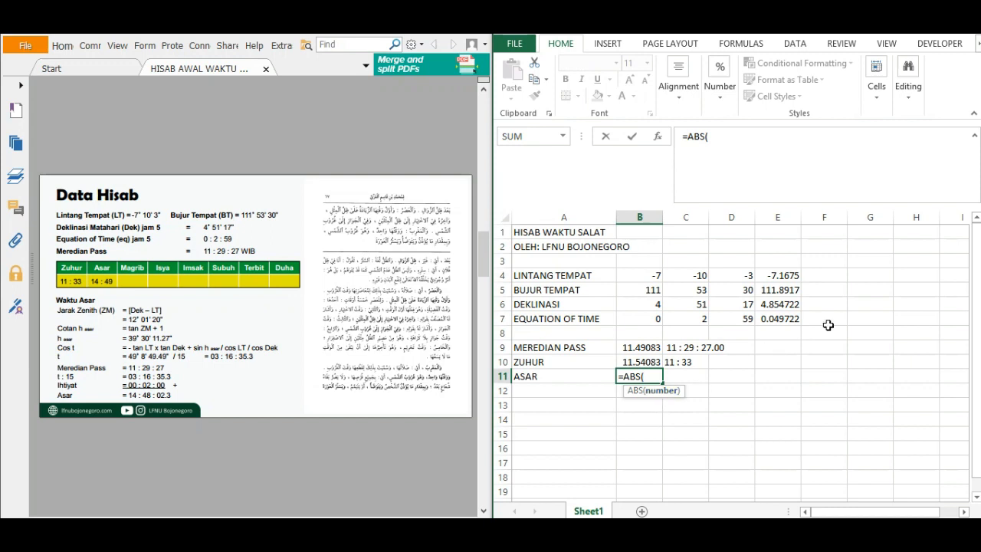
pyautogui.click(782, 304)
pyautogui.write('-')
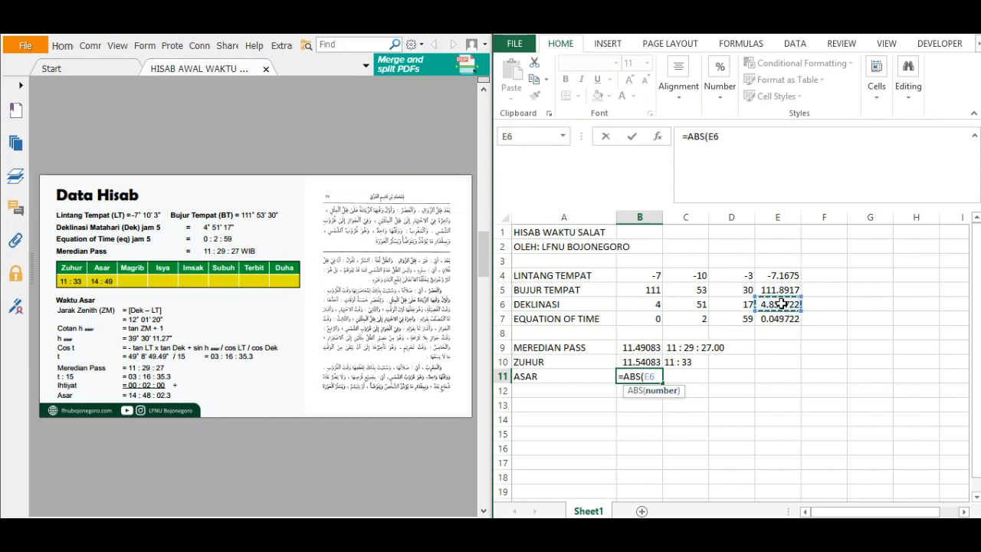
pyautogui.click(779, 274)
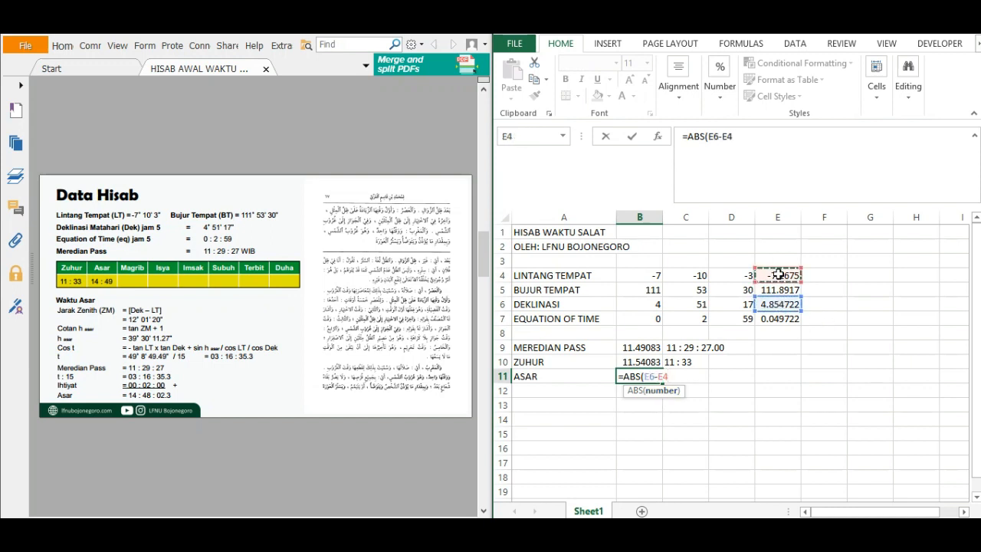
pyautogui.write(')')
pyautogui.press('Return')
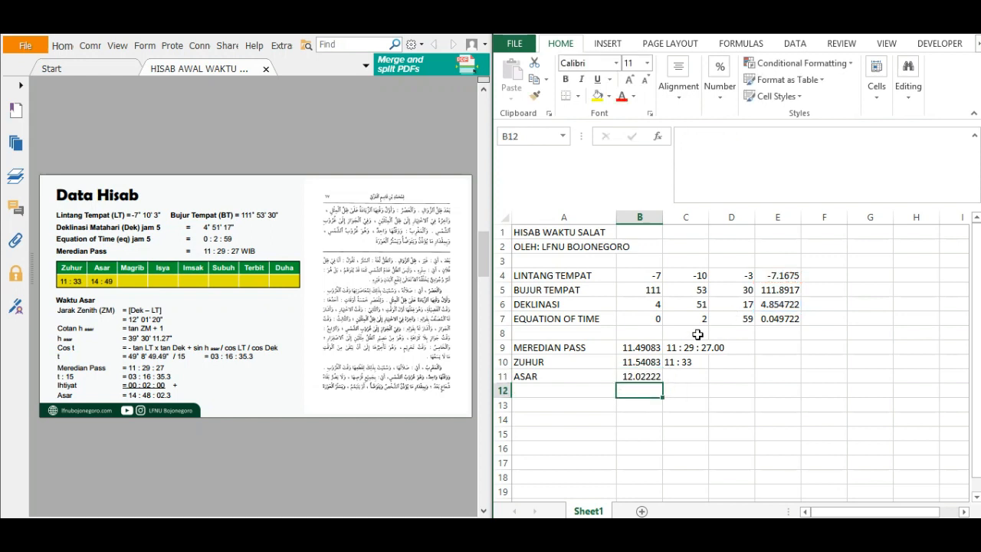
# Copy the time-text formula from C9 into C11 beside the ASAR zenith distance.
pyautogui.click(636, 376)
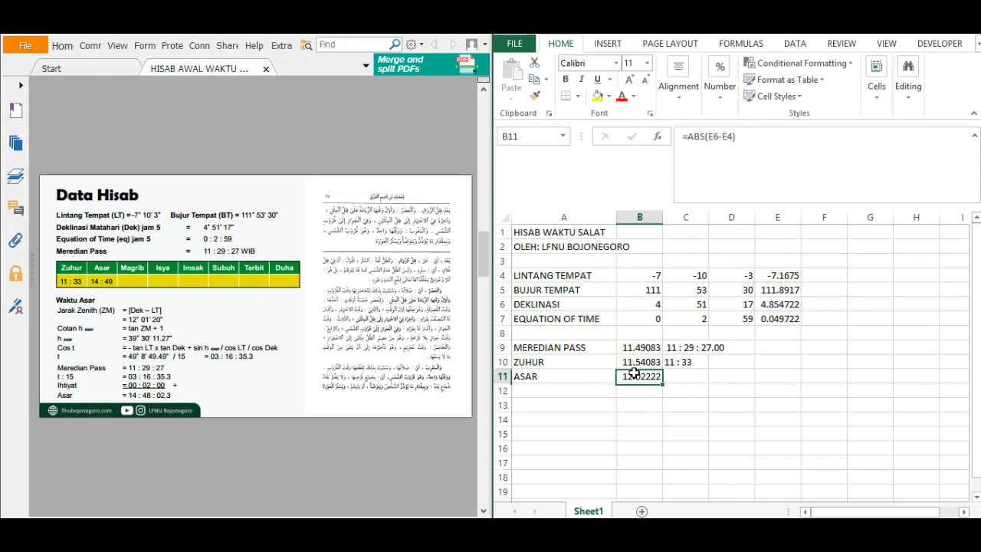
pyautogui.click(691, 348)
pyautogui.hotkey('ctrl', 'c')
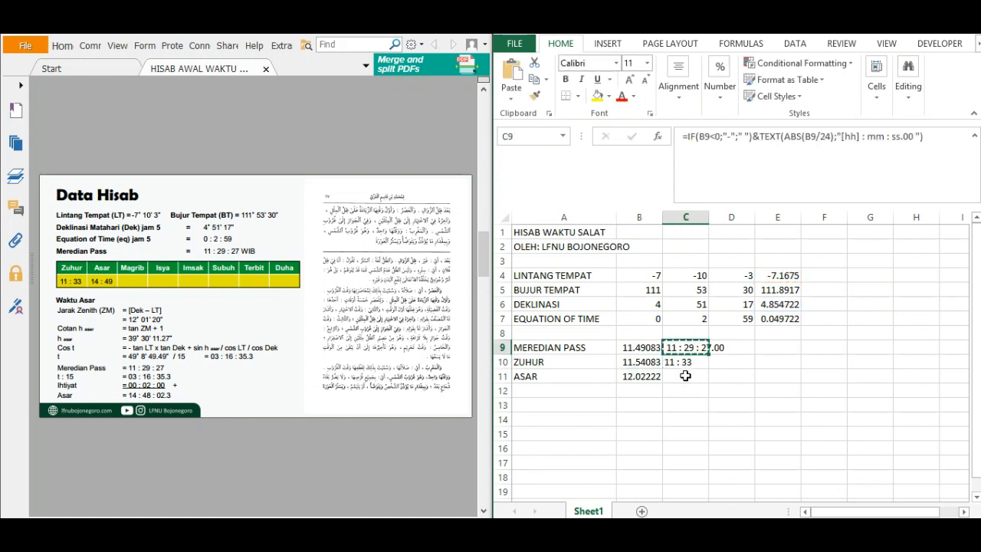
pyautogui.click(682, 376)
pyautogui.hotkey('ctrl', 'v')
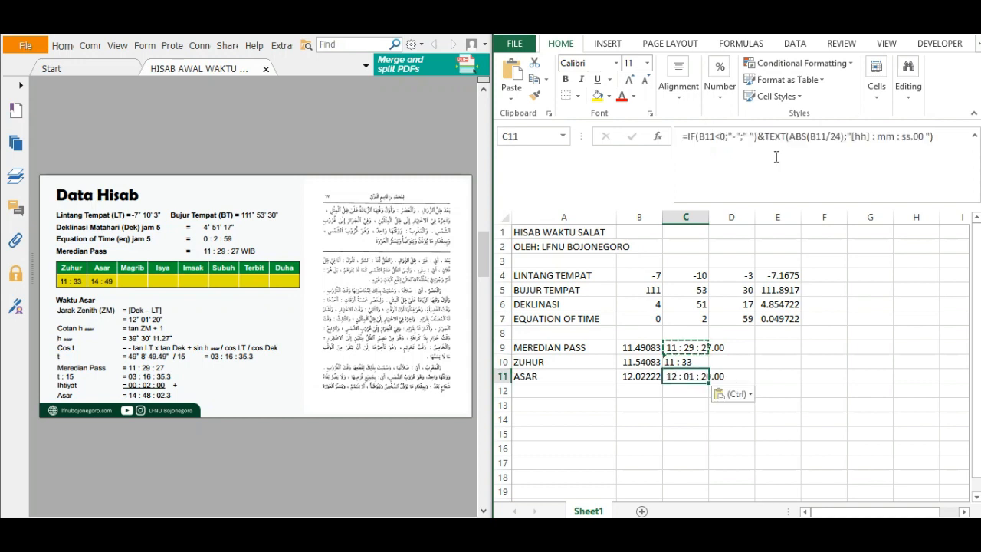
# Replace the first colon in the C11 text format with a degree symbol inserted and copied in a blank Word document.
pyautogui.click(876, 137)
pyautogui.press('BackSpace')
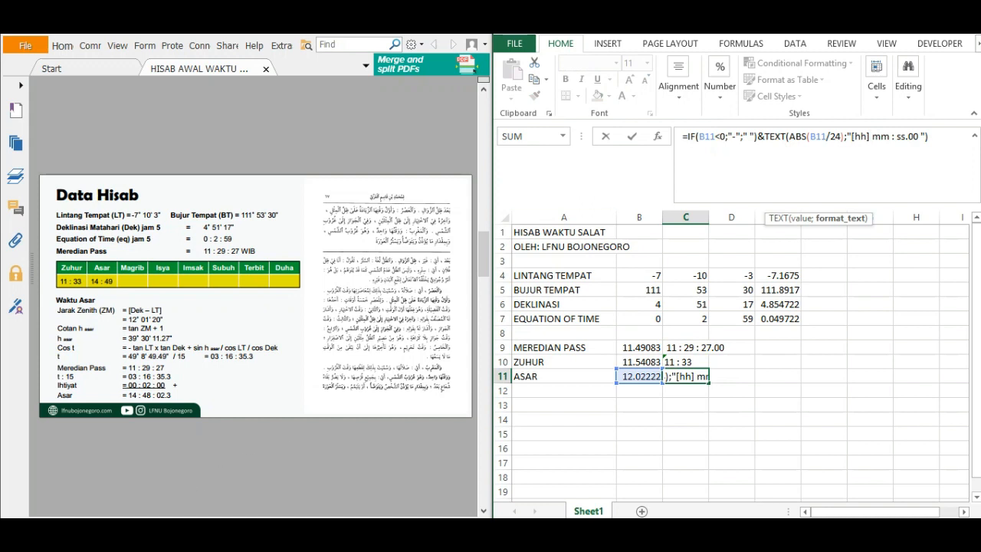
pyautogui.hotkey('alt', 'Tab')
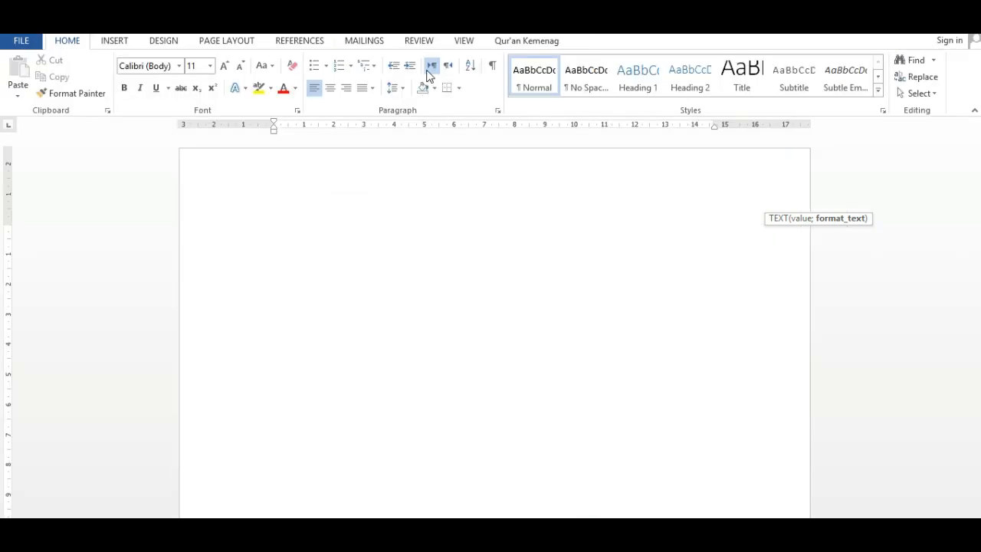
pyautogui.scroll(-1, 924, 77)
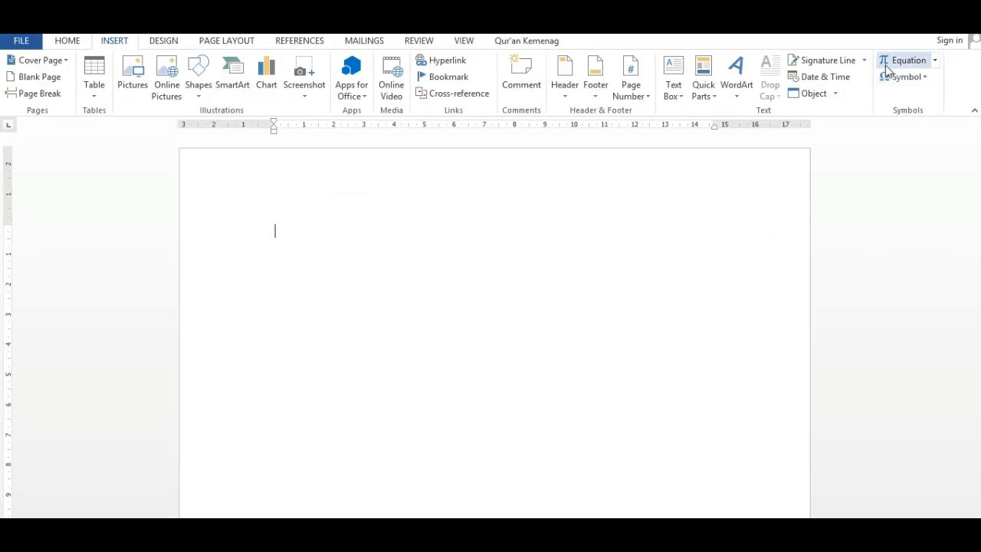
pyautogui.click(901, 77)
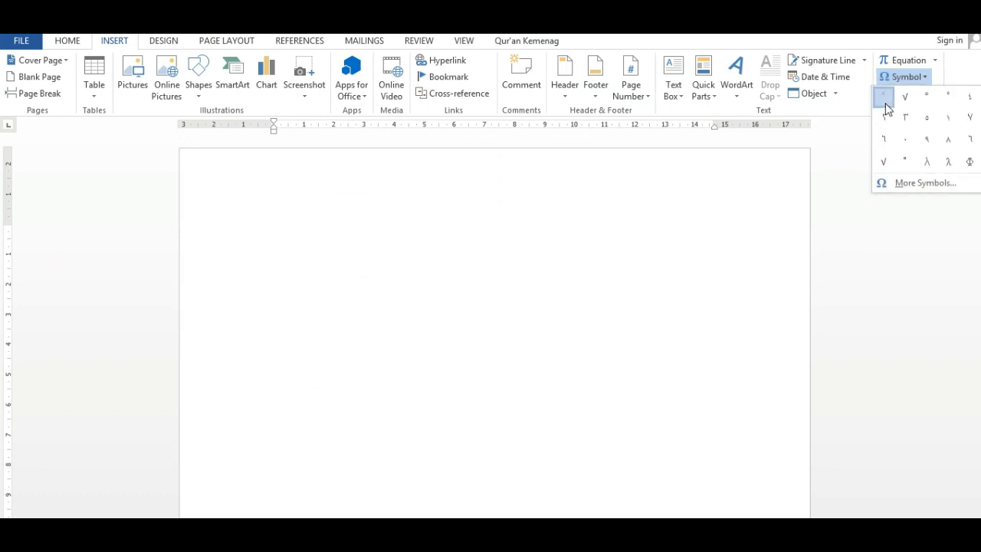
pyautogui.click(885, 102)
pyautogui.moveTo(322, 223); pyautogui.dragTo(215, 223)
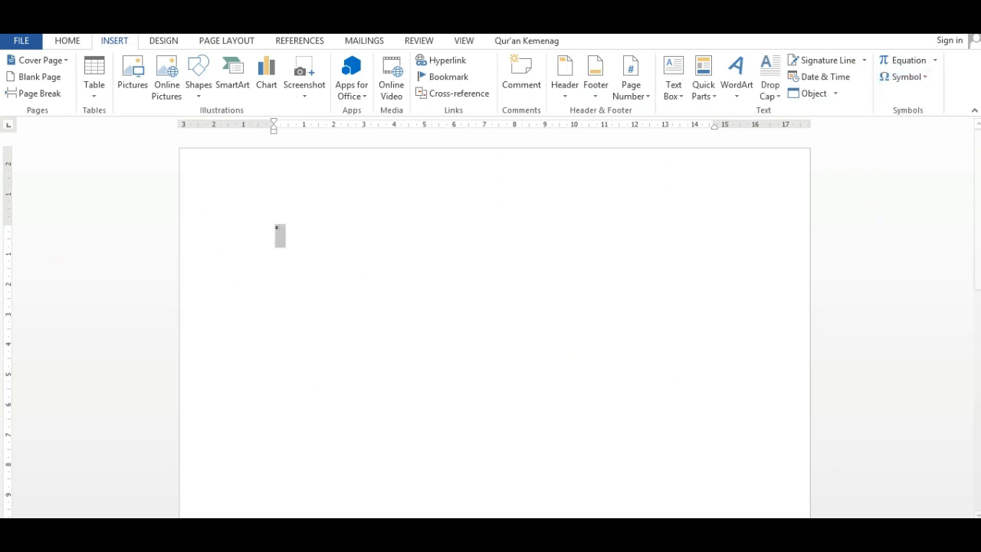
pyautogui.hotkey('alt', 'Tab')
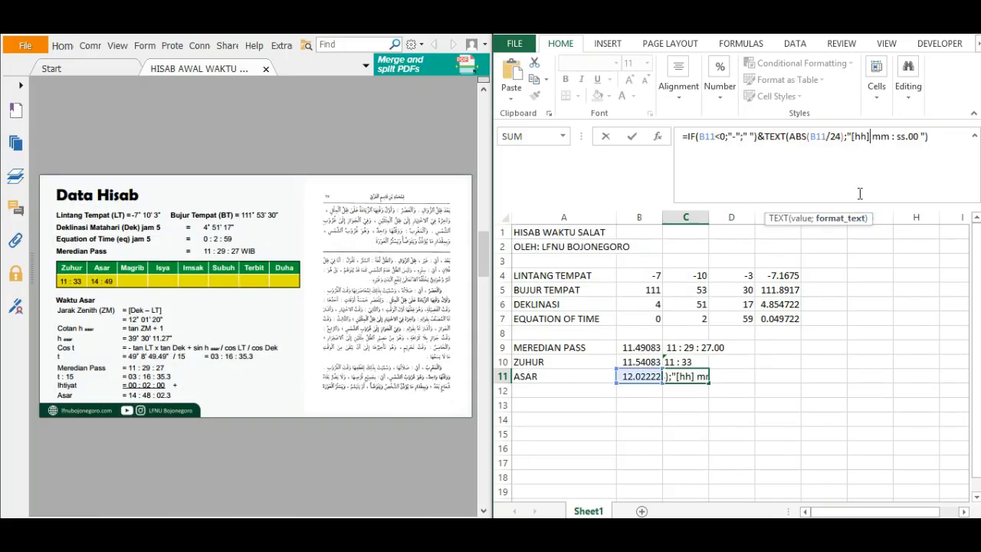
pyautogui.hotkey('ctrl', 'v')
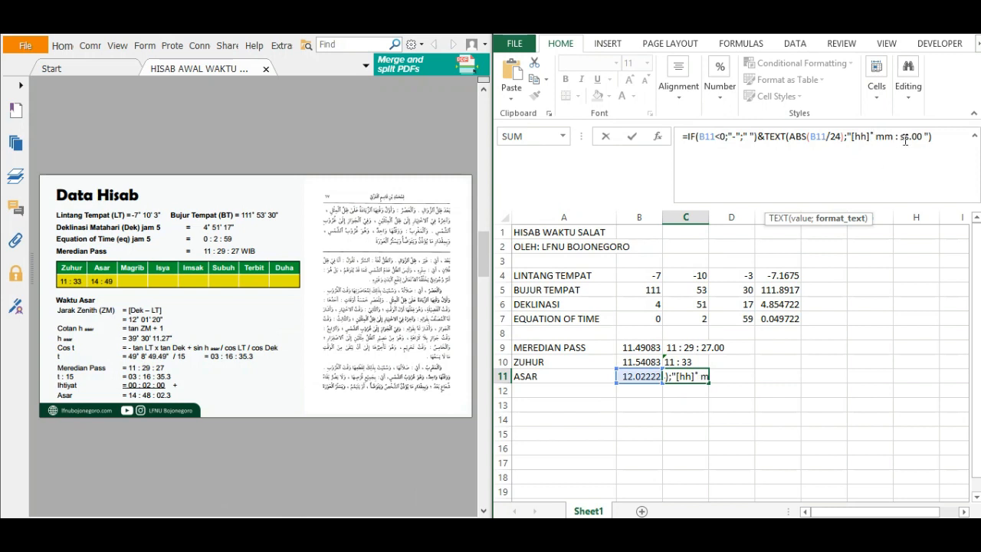
# Change the rest of the C11 text format to mm' ss.00'' with minute and second marks, and accept the formula.
pyautogui.click(905, 141)
pyautogui.press('BackSpace')
pyautogui.press('BackSpace')
pyautogui.write("'")
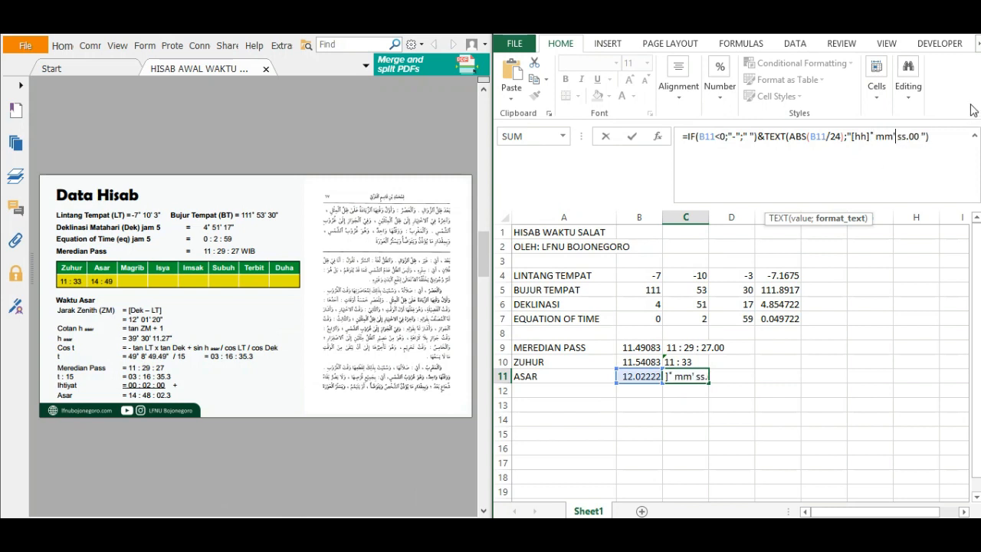
pyautogui.press('Right')
pyautogui.press('Right')
pyautogui.write('"')
pyautogui.press('End')
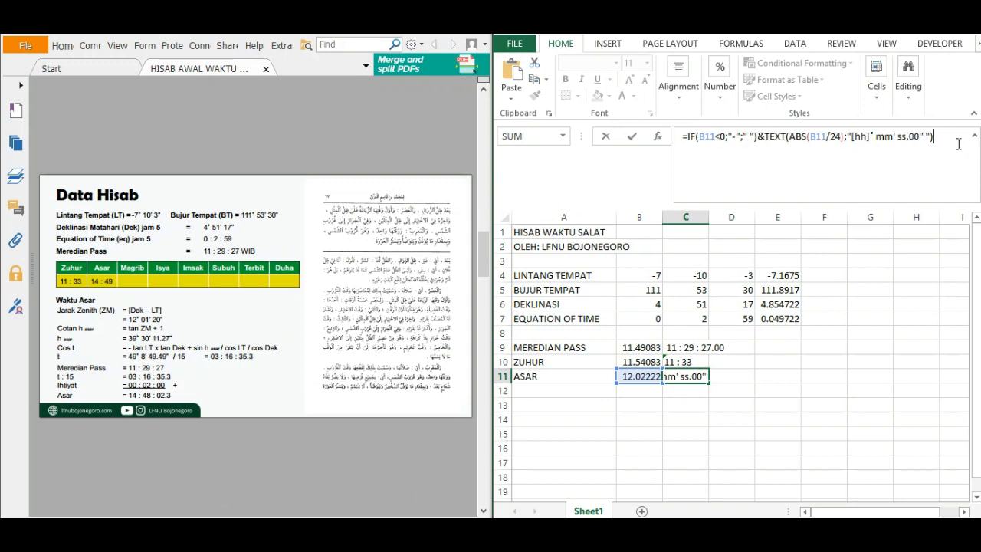
pyautogui.press('Return')
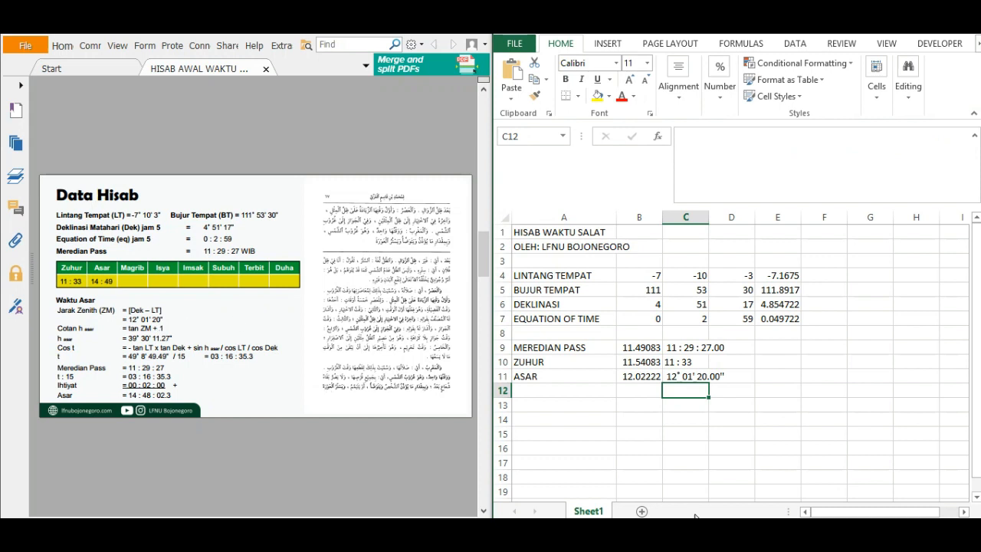
# Start the Asar altitude formula in B12 with =DEGREES(ATAN(1/(.
pyautogui.click(639, 388)
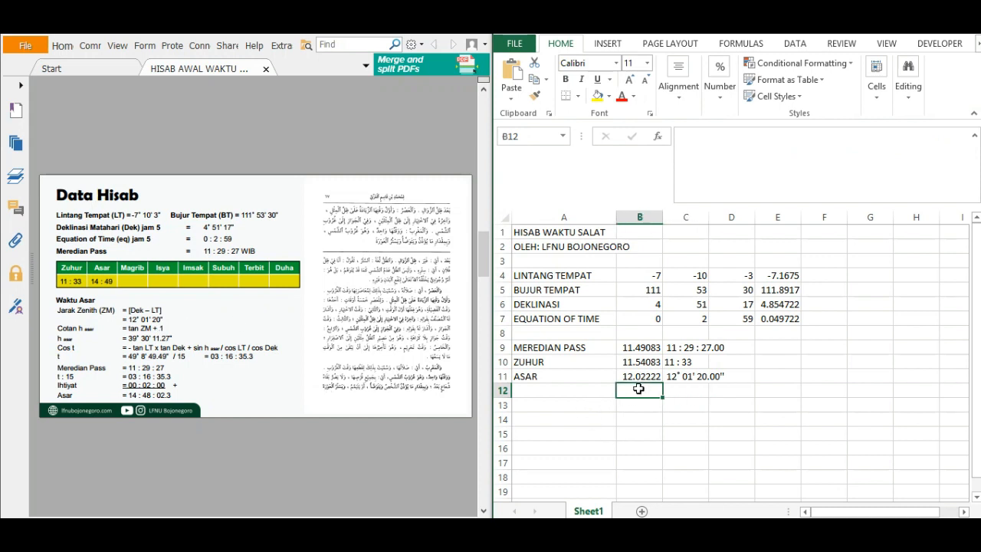
pyautogui.write('=')
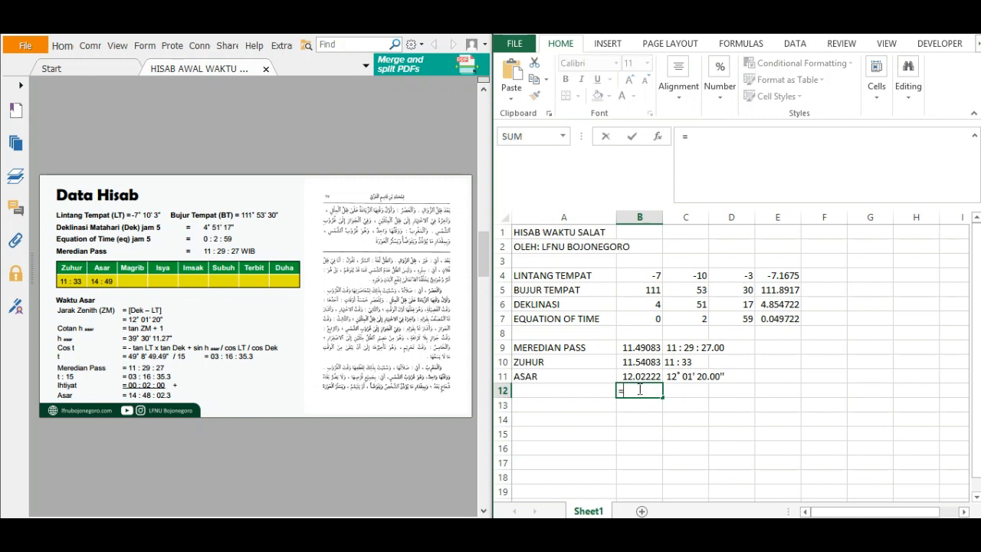
pyautogui.write('DEG')
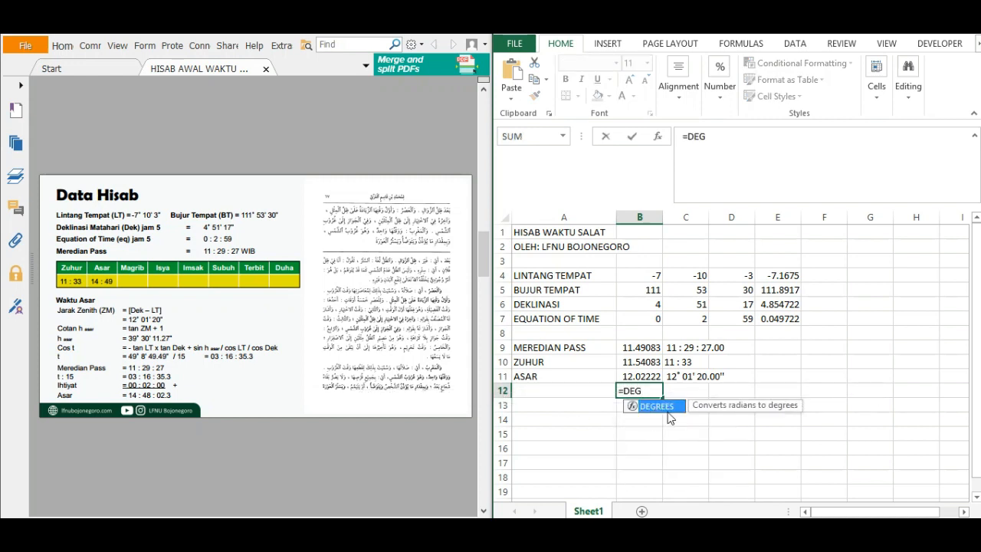
pyautogui.doubleClick(669, 412)
pyautogui.write('AT')
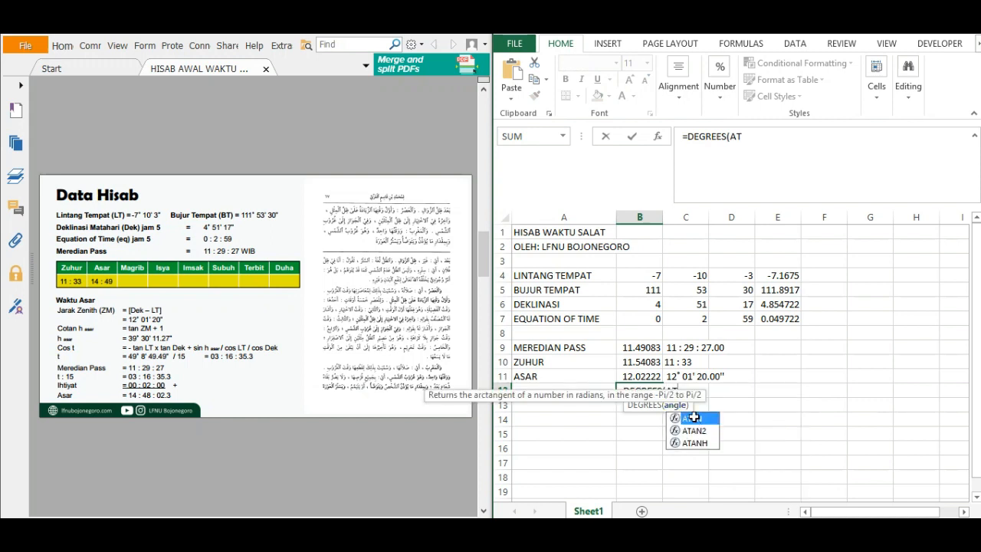
pyautogui.doubleClick(693, 419)
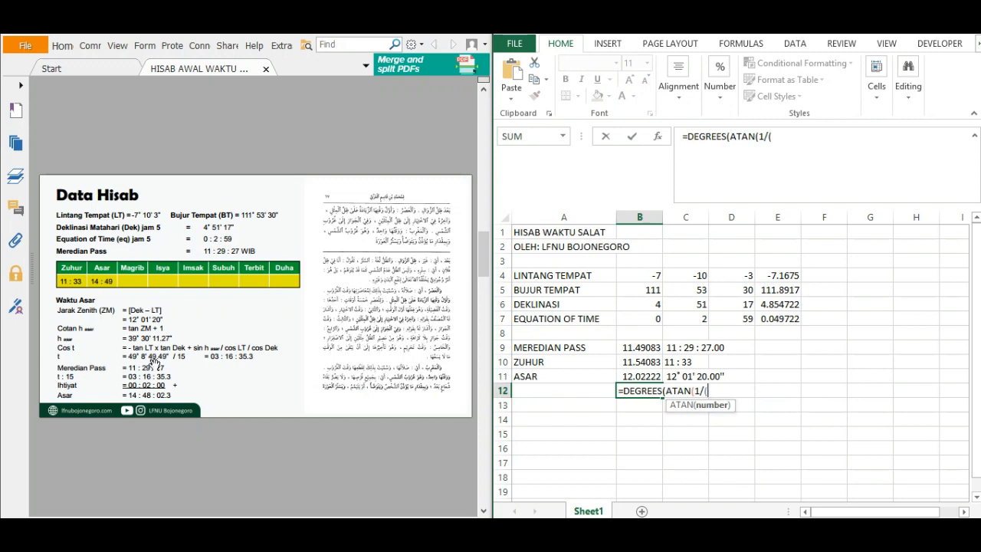
# Complete the B12 formula with TAN(RADIANS(B11))+1 and close all its brackets.
pyautogui.write('TAN')
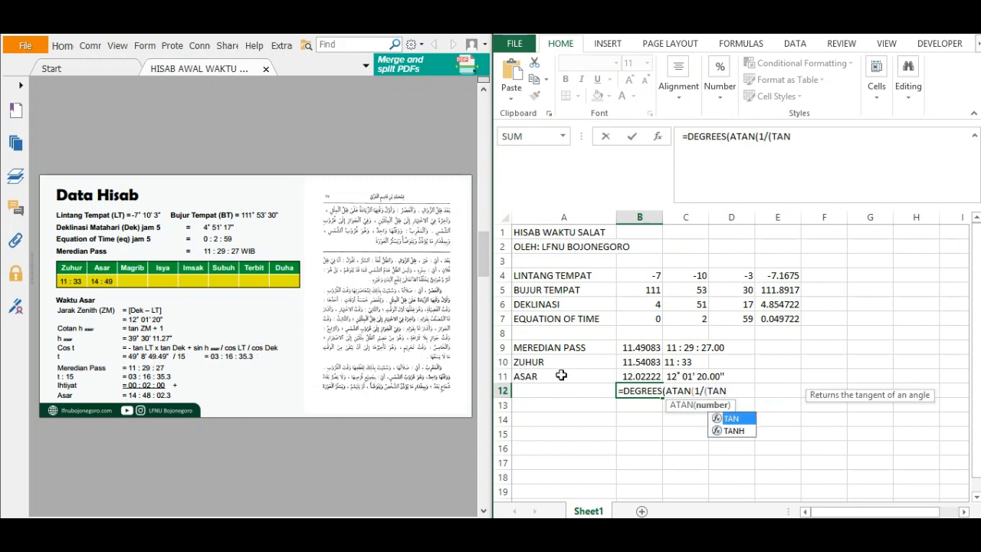
pyautogui.doubleClick(732, 419)
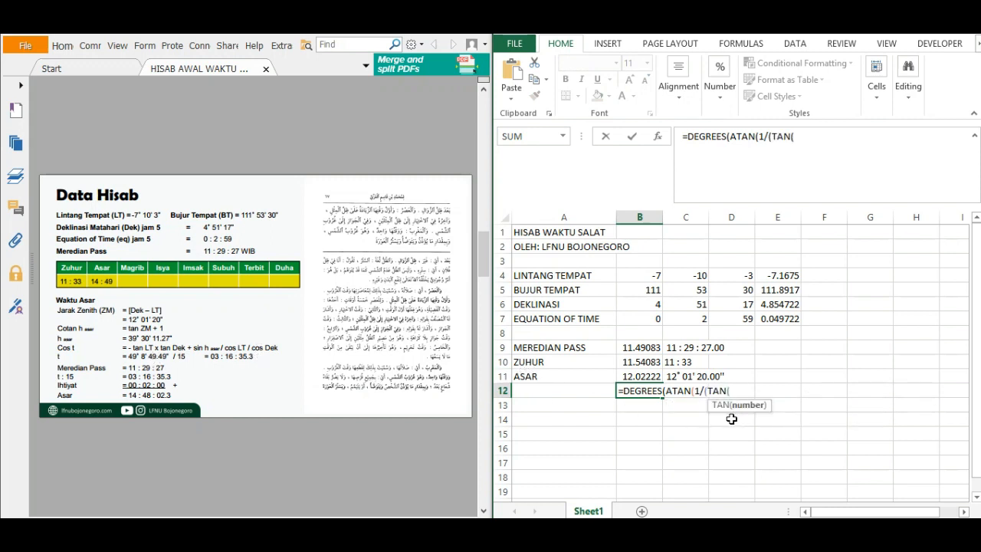
pyautogui.write('RAD')
pyautogui.doubleClick(766, 418)
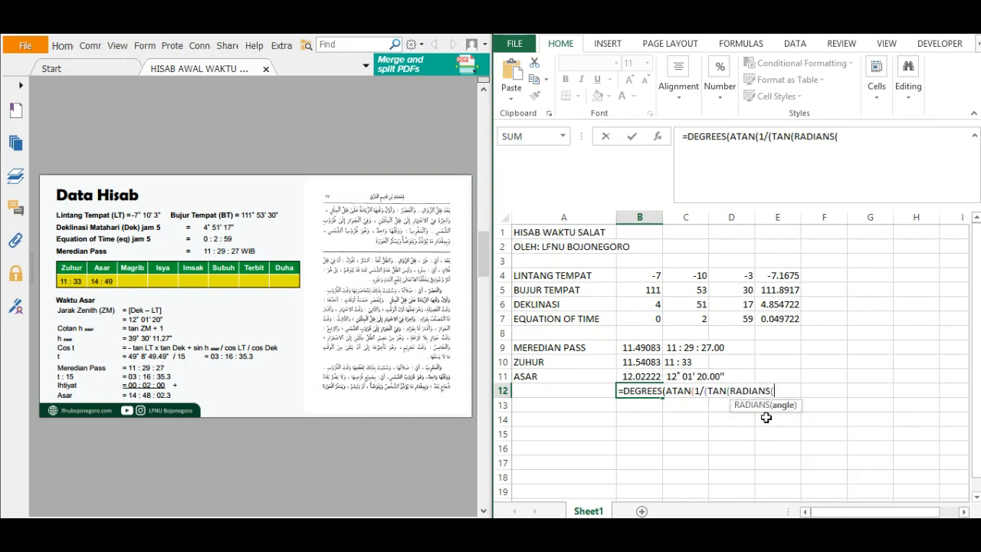
pyautogui.click(640, 377)
pyautogui.write('))')
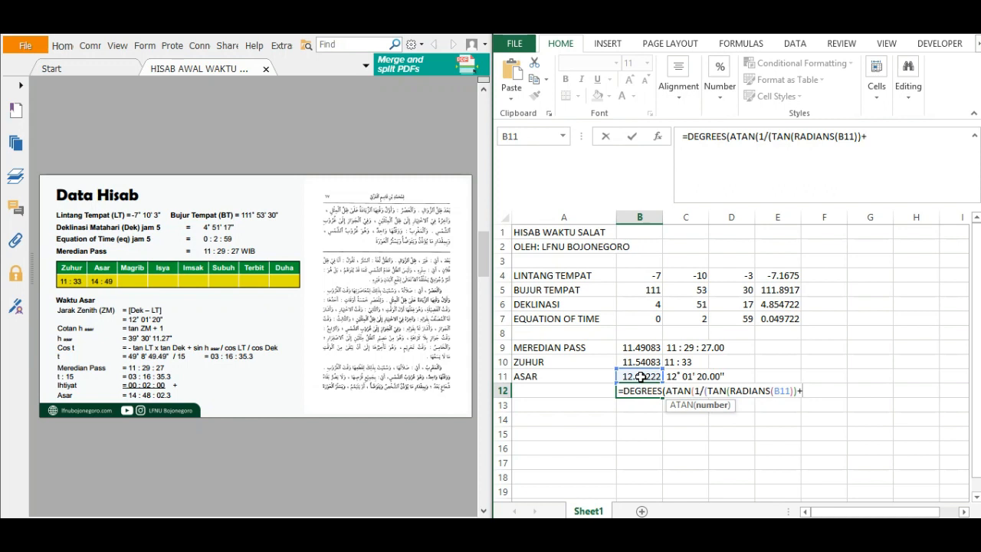
pyautogui.write('+))')
pyautogui.press('Return')
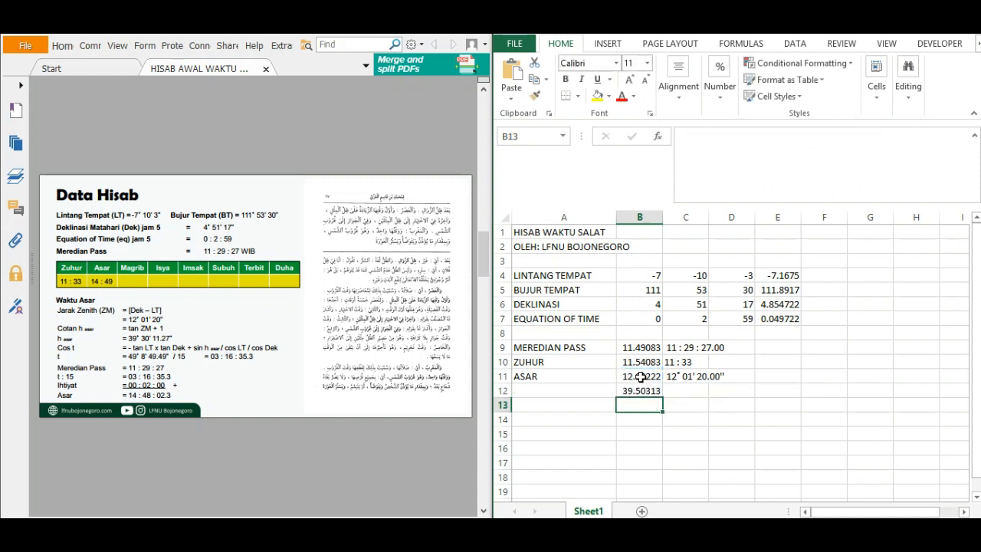
# Fill the degree-format text formula from C11 down to C12.
pyautogui.click(687, 379)
pyautogui.moveTo(709, 384); pyautogui.dragTo(679, 395)
pyautogui.click(675, 393)
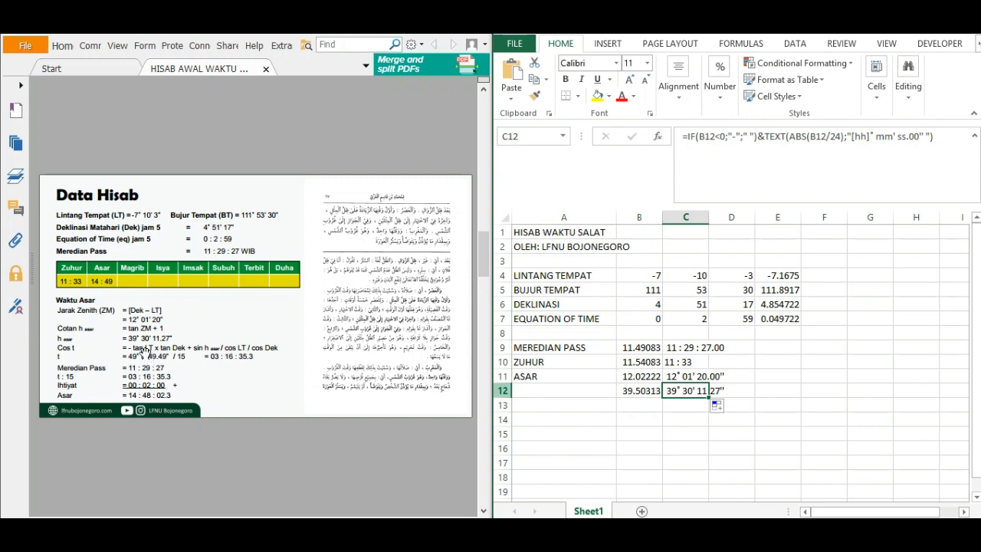
pyautogui.click(696, 419)
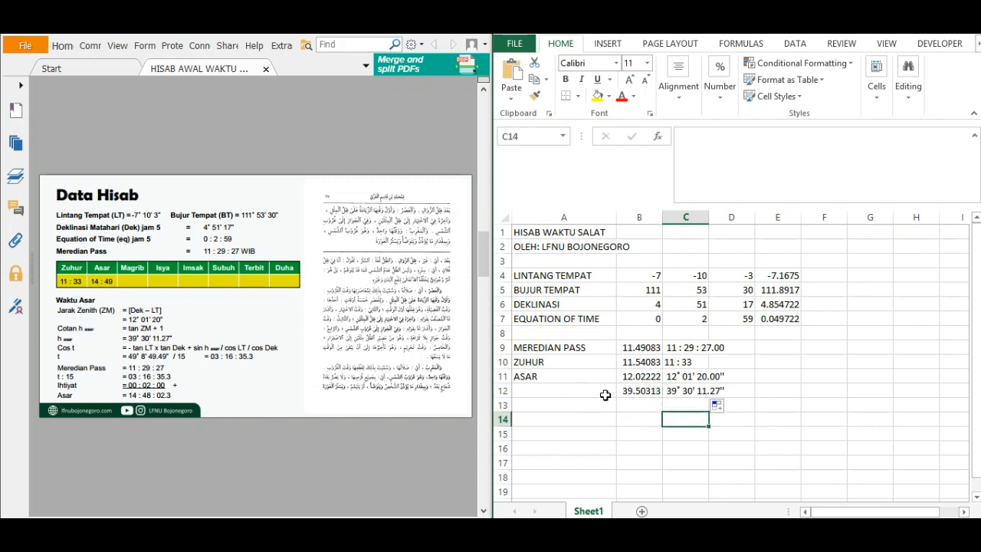
# Start the Asar hour-angle formula in B13 with =DEGREES(ACOS(.
pyautogui.click(649, 403)
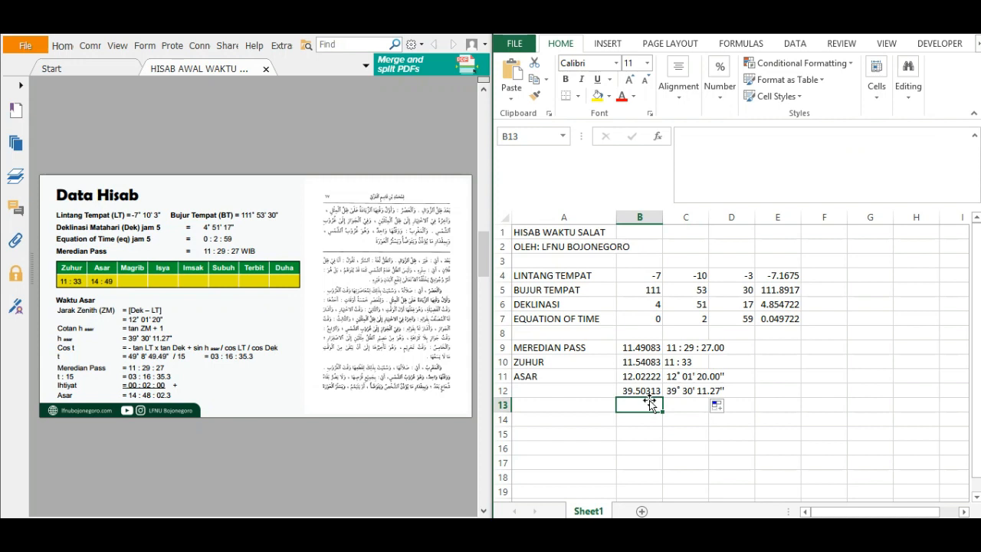
pyautogui.write('=DEG')
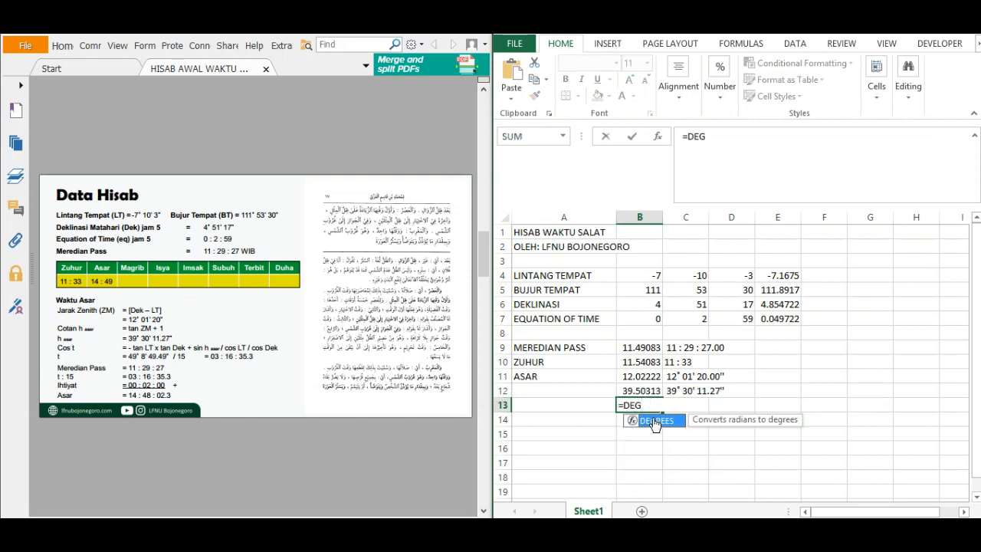
pyautogui.doubleClick(656, 423)
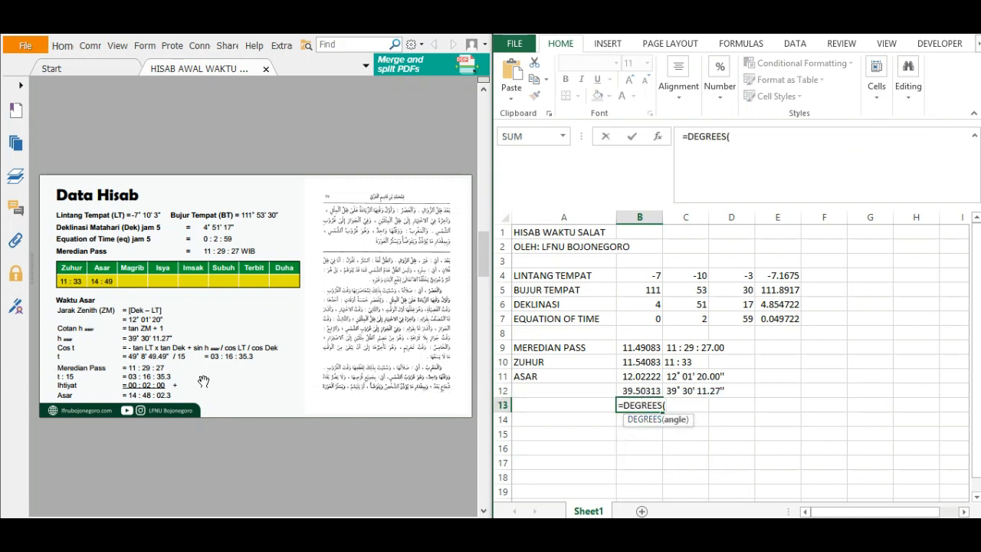
pyautogui.write('AC')
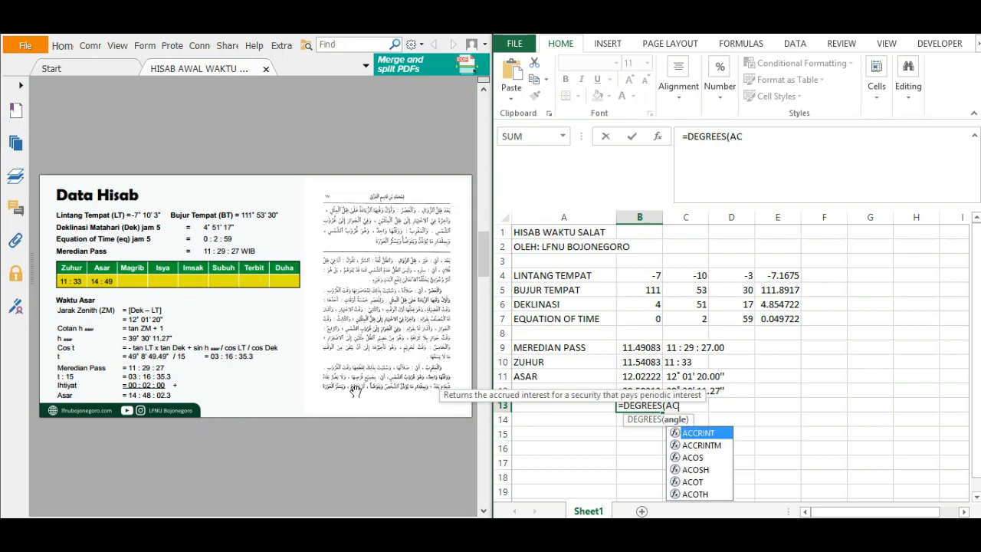
pyautogui.doubleClick(693, 458)
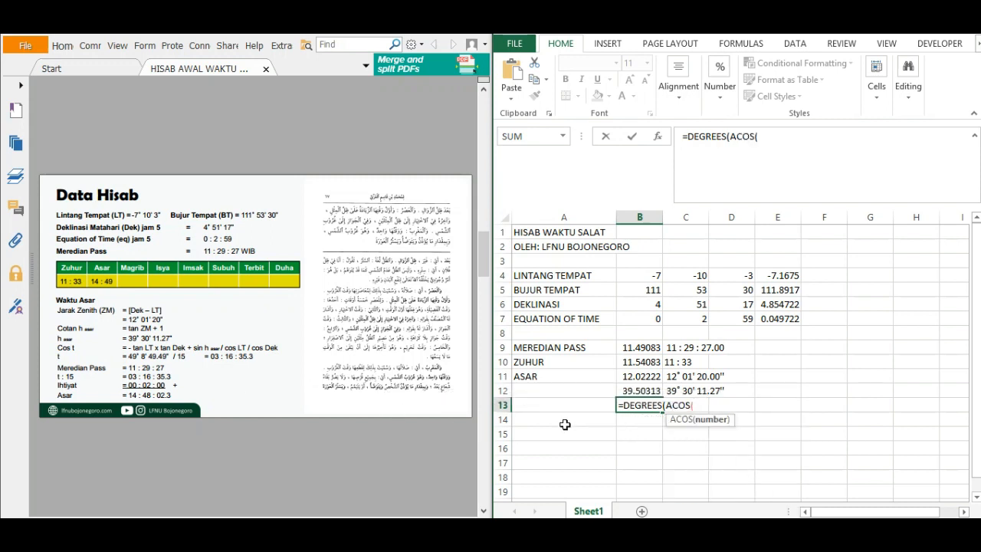
# Append the negative latitude tangent term -TAN(RADIANS(E4)) to the B13 formula.
pyautogui.write('-TAN')
pyautogui.doubleClick(731, 437)
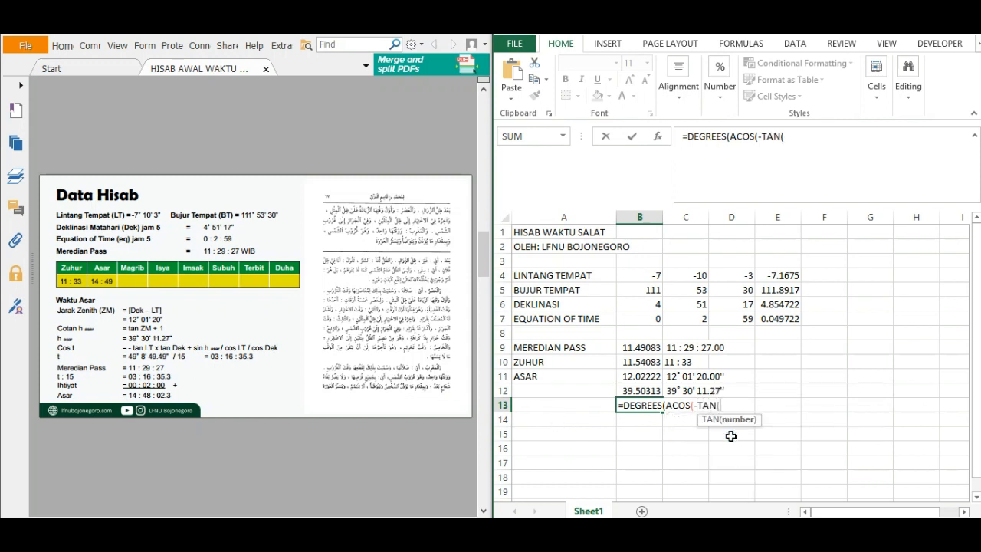
pyautogui.write('RAD')
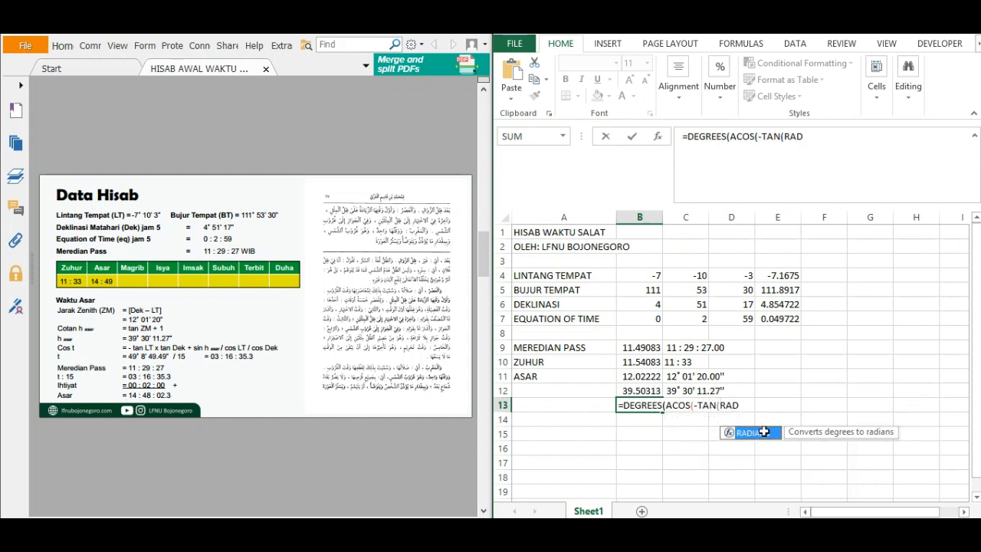
pyautogui.doubleClick(748, 431)
pyautogui.click(767, 275)
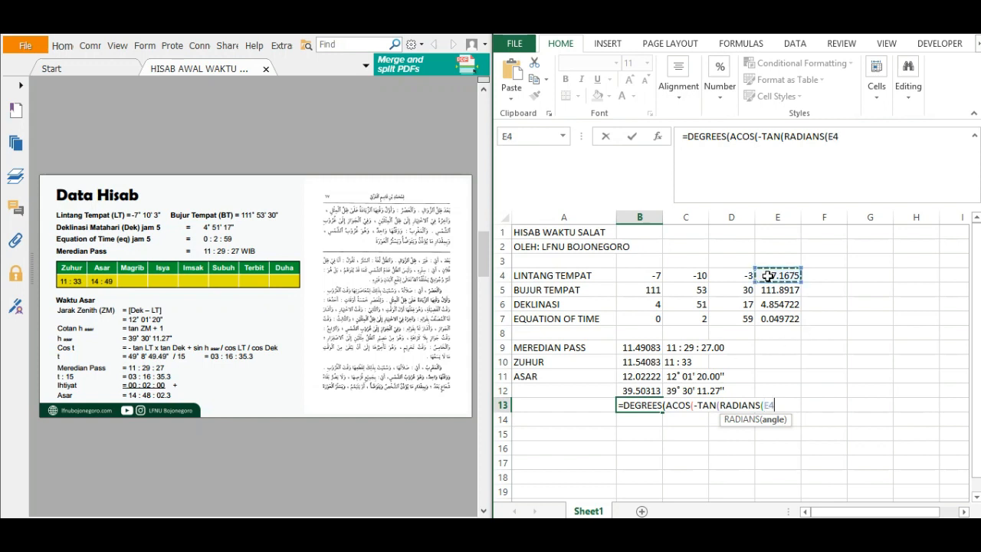
pyautogui.write('))')
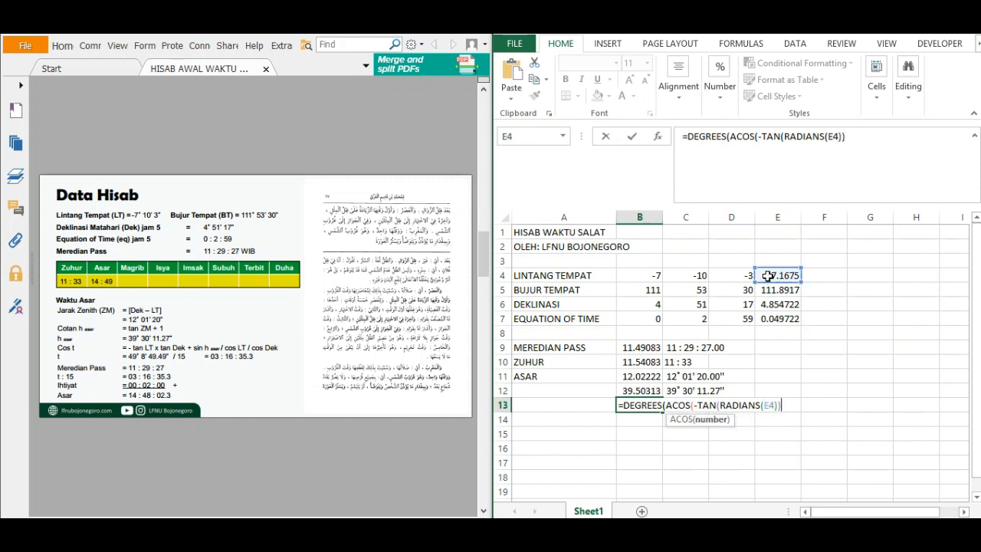
pyautogui.write('*TAN(')
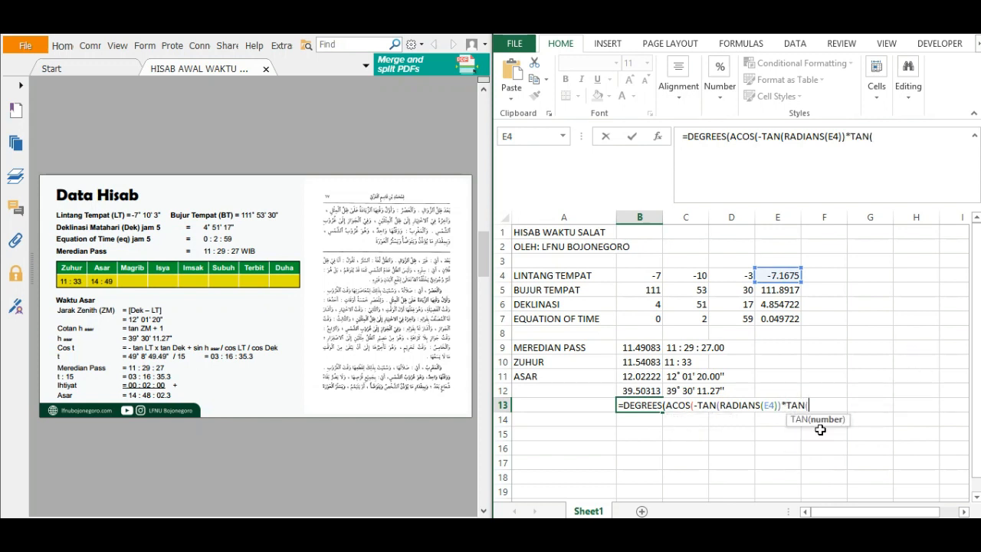
pyautogui.write('RAD')
# Multiply the latitude term in the B13 formula by the declination tangent, *TAN(RADIANS(E6)).
pyautogui.doubleClick(853, 433)
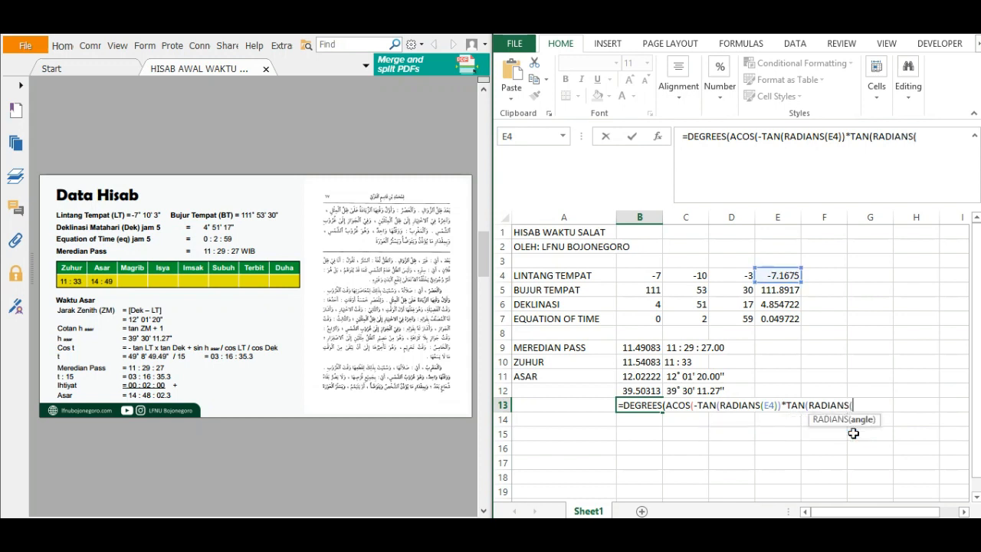
pyautogui.click(779, 305)
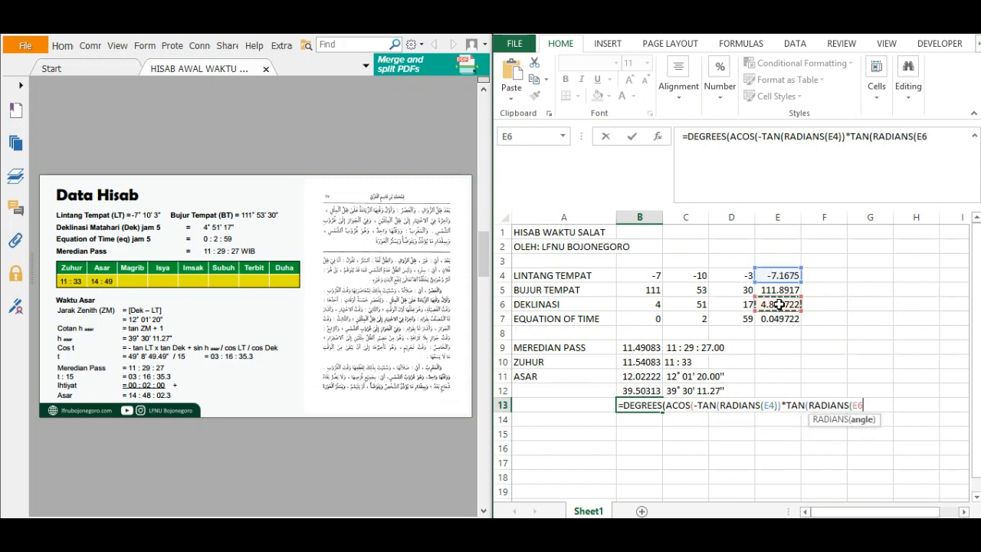
pyautogui.write('))')
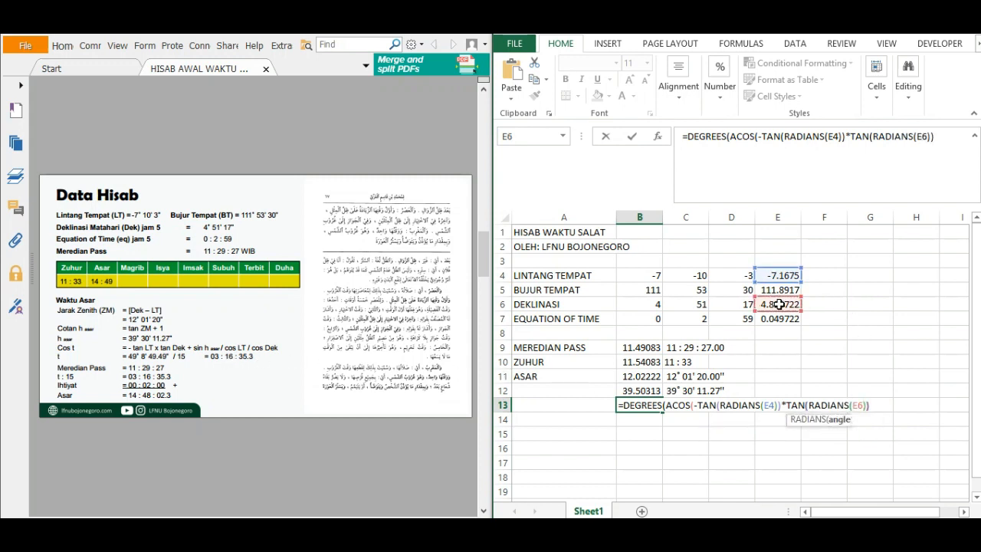
pyautogui.write('+')
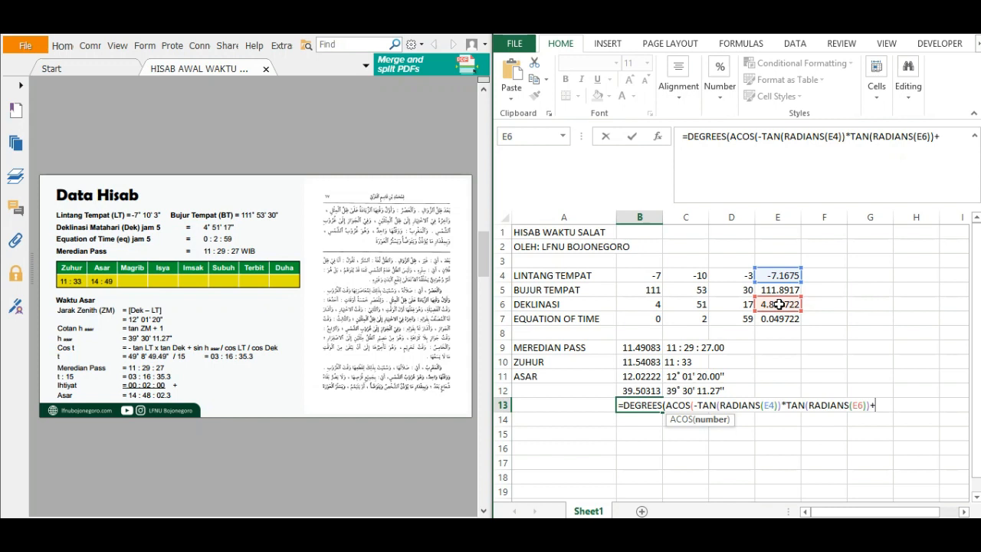
pyautogui.write('SIN(RAD')
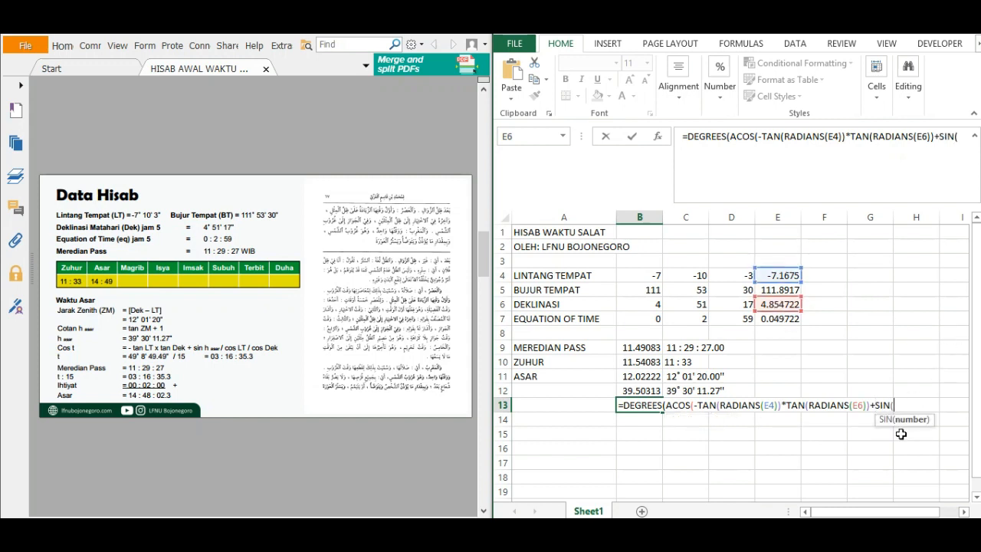
# Add the sine of the Asar altitude, +SIN(RADIANS(B12)), to the B13 formula.
pyautogui.doubleClick(918, 434)
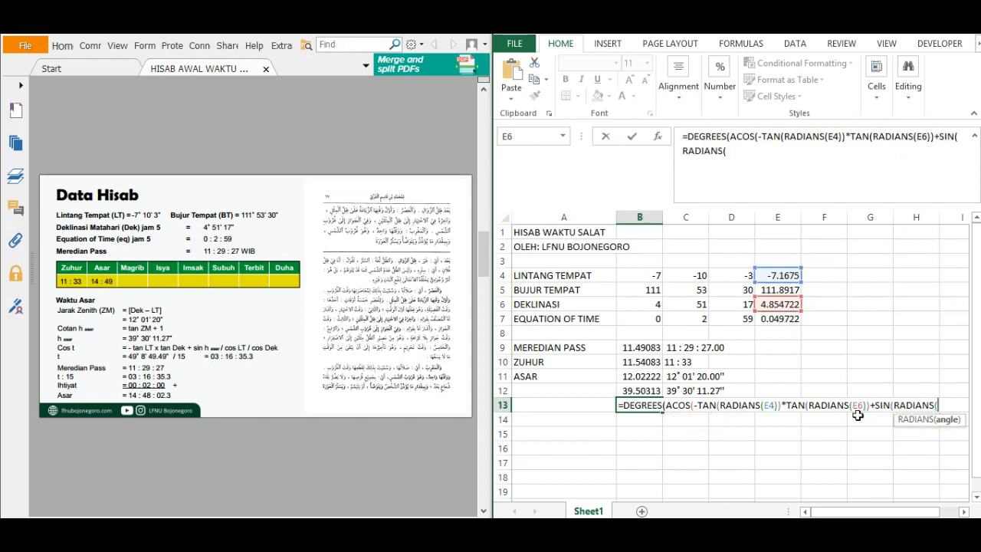
pyautogui.click(640, 391)
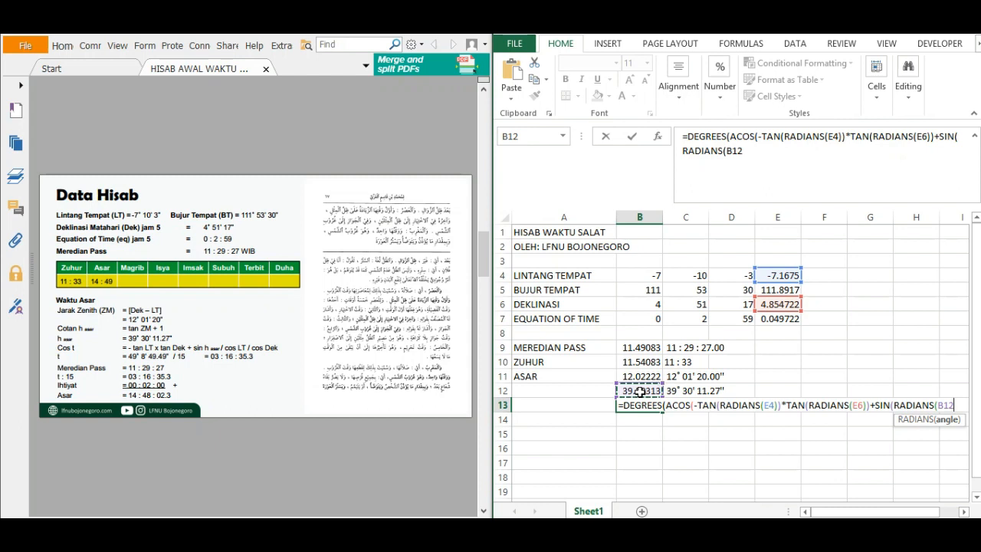
pyautogui.write('))')
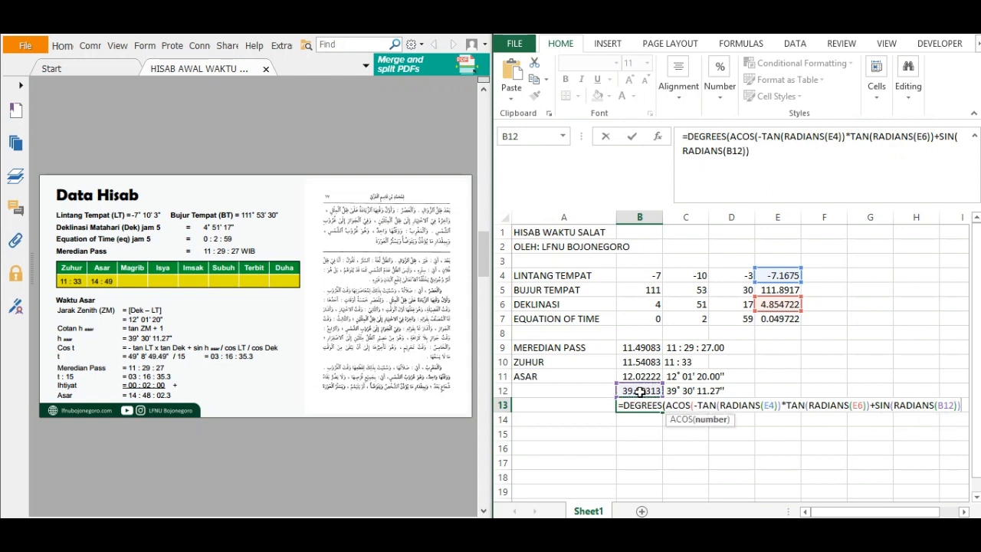
pyautogui.write('/CO')
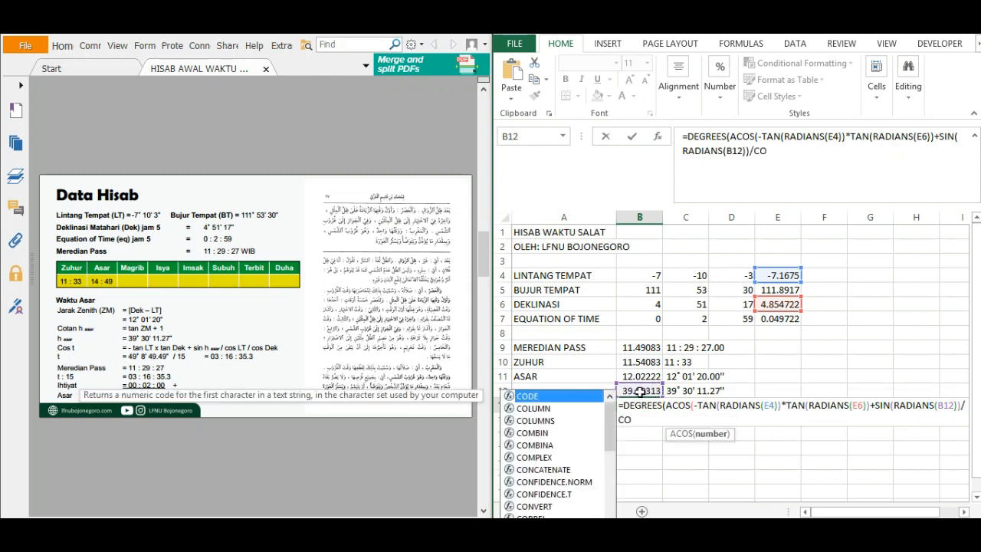
pyautogui.write('S')
pyautogui.write('(RAD')
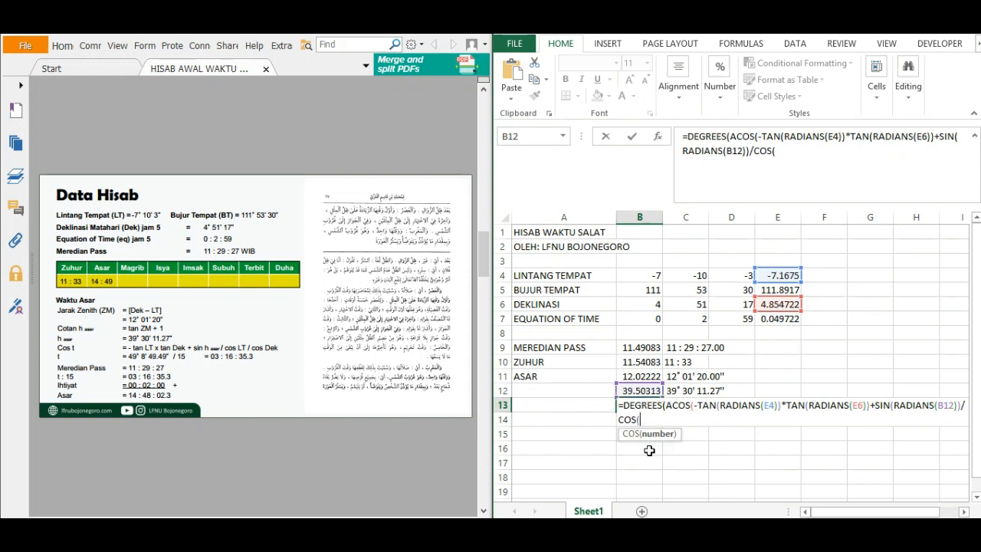
# Divide the sine term in the B13 formula by the latitude cosine, /COS(RADIANS(E4)).
pyautogui.doubleClick(664, 448)
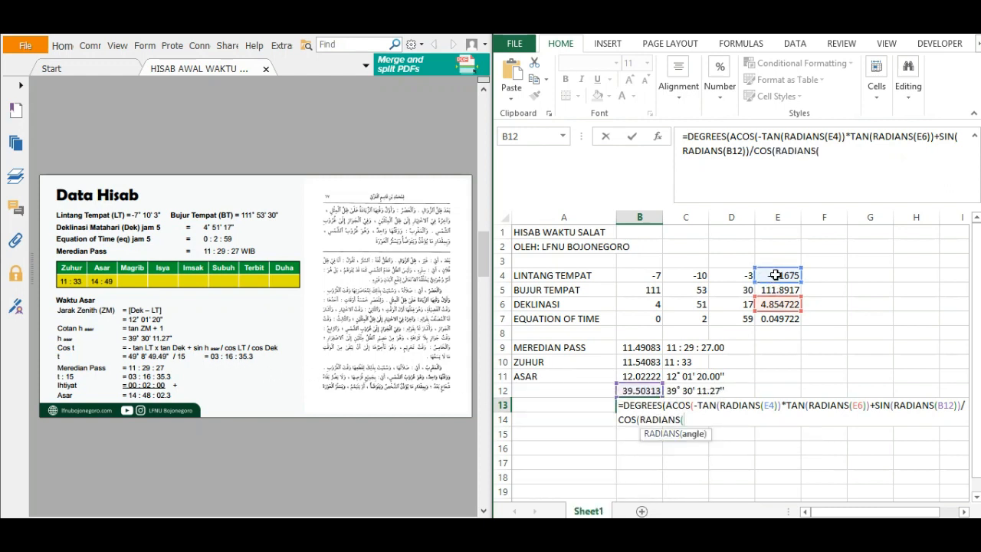
pyautogui.click(776, 277)
pyautogui.write('))')
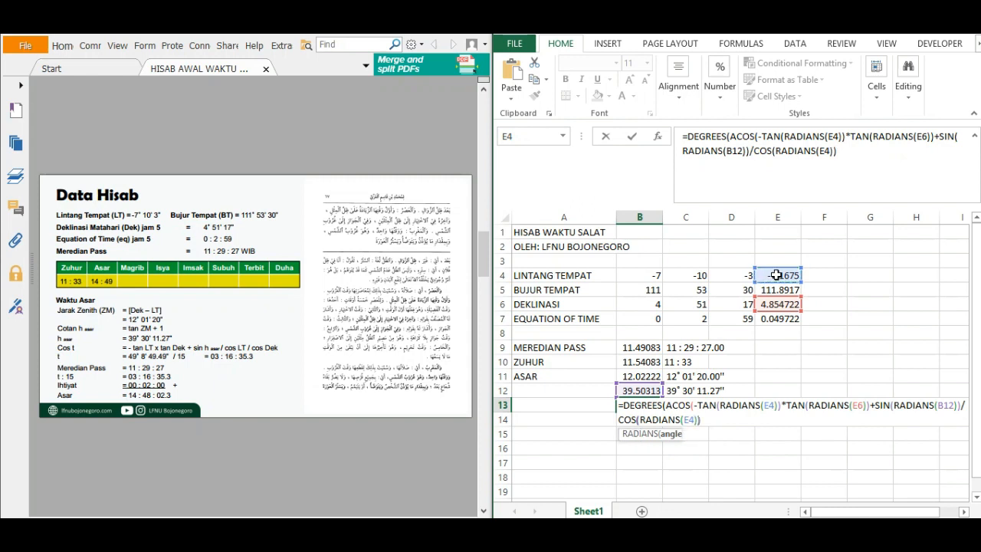
pyautogui.write('/COS')
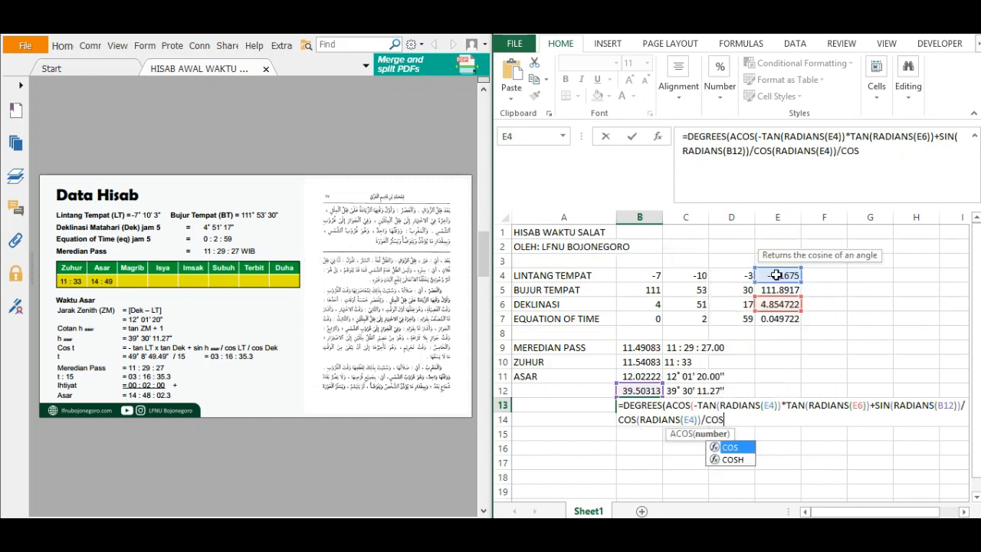
# Append the declination divisor /COS(RADIANS(E6)) to the B13 formula, close the ACOS and DEGREES brackets, and enter it.
pyautogui.doubleClick(736, 449)
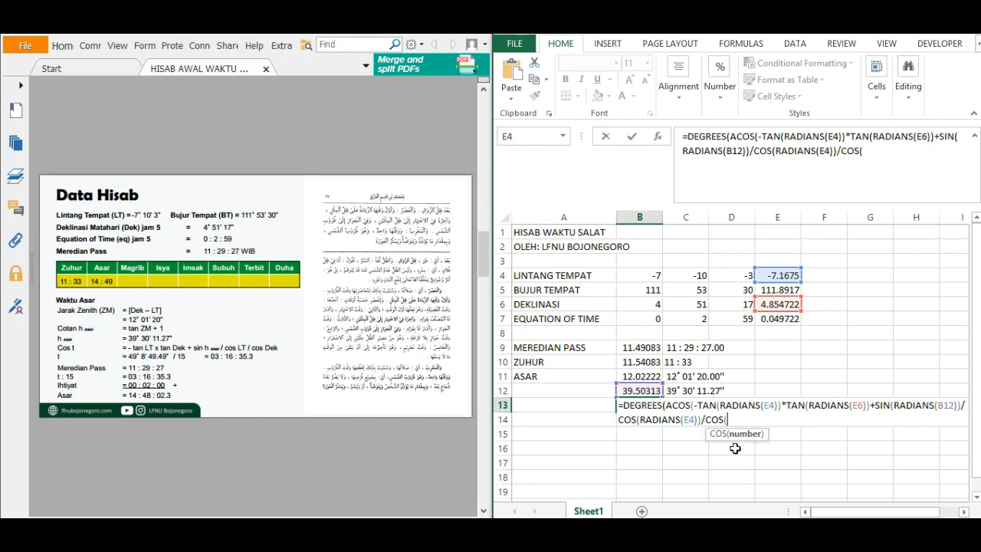
pyautogui.write('RAD')
pyautogui.doubleClick(754, 448)
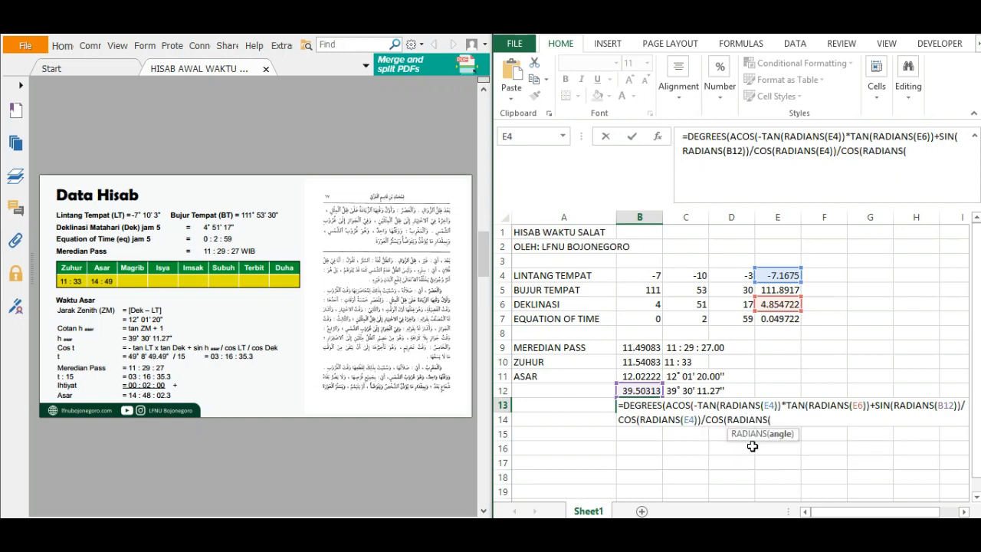
pyautogui.click(781, 304)
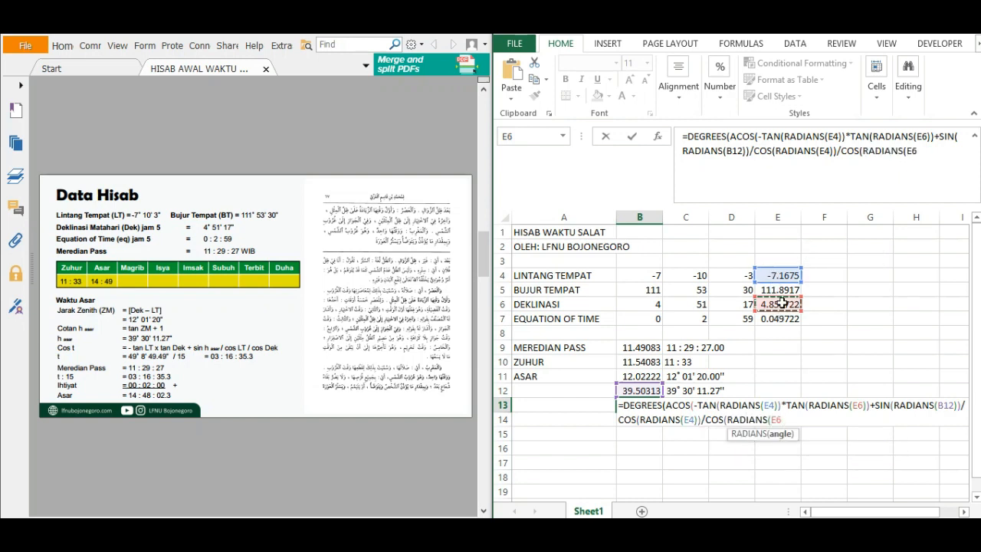
pyautogui.write('))')
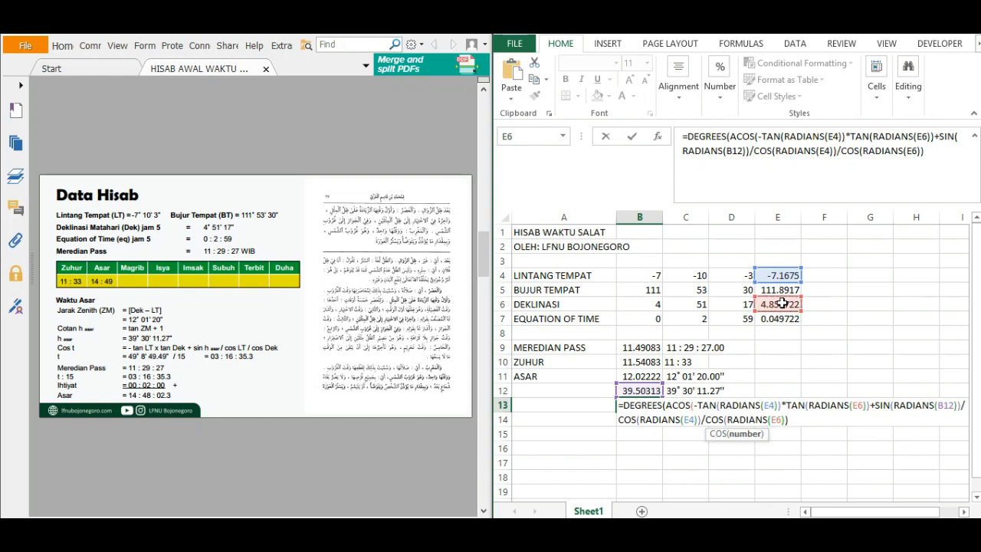
pyautogui.write(')')
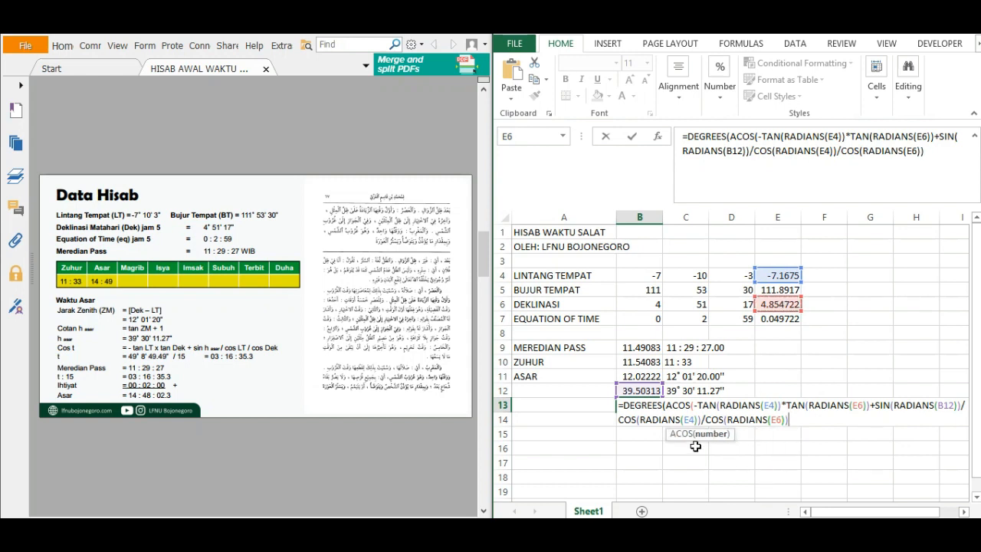
pyautogui.write(')')
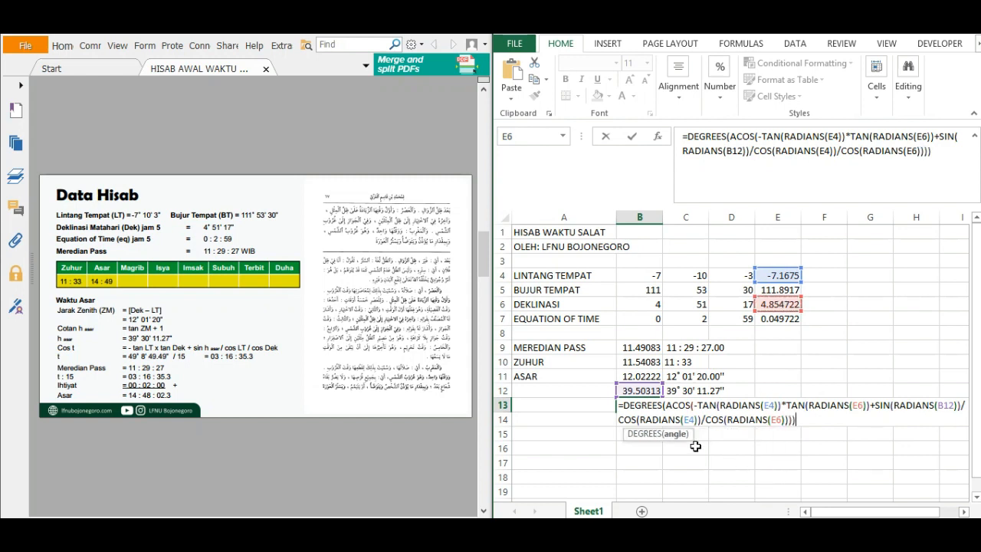
pyautogui.write(')')
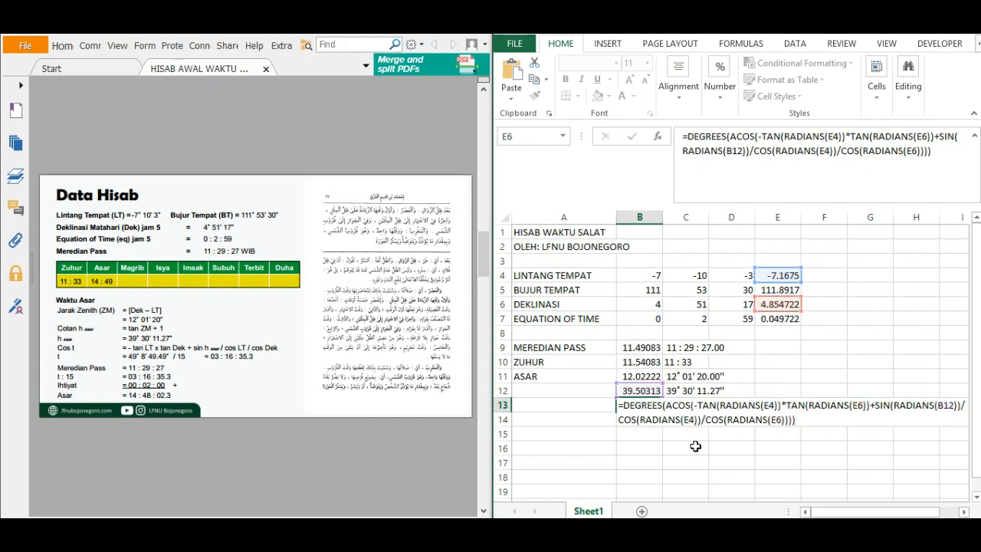
pyautogui.press('Return')
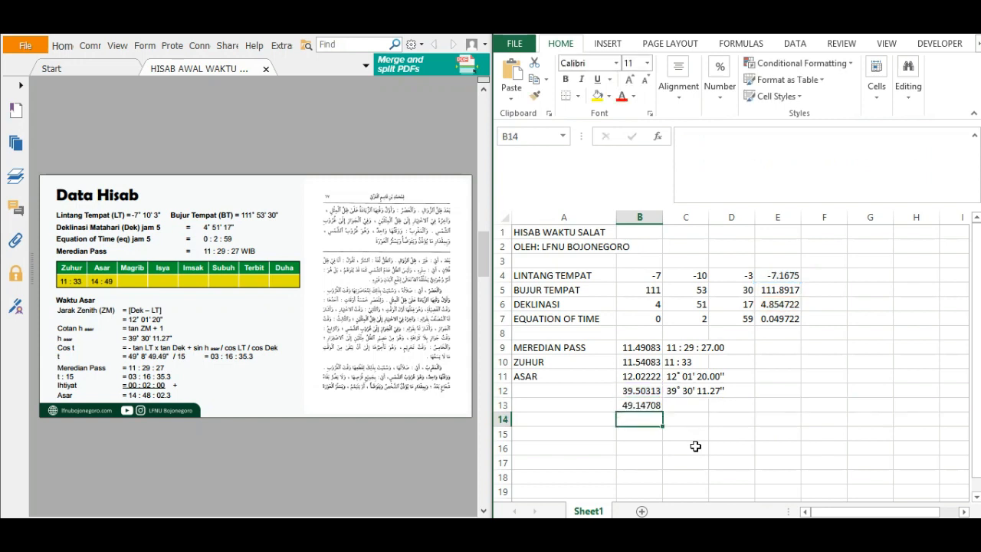
# Convert the Asar hour angle in B13 to hours by adding /15 at the end of its formula.
pyautogui.click(651, 403)
pyautogui.click(935, 152)
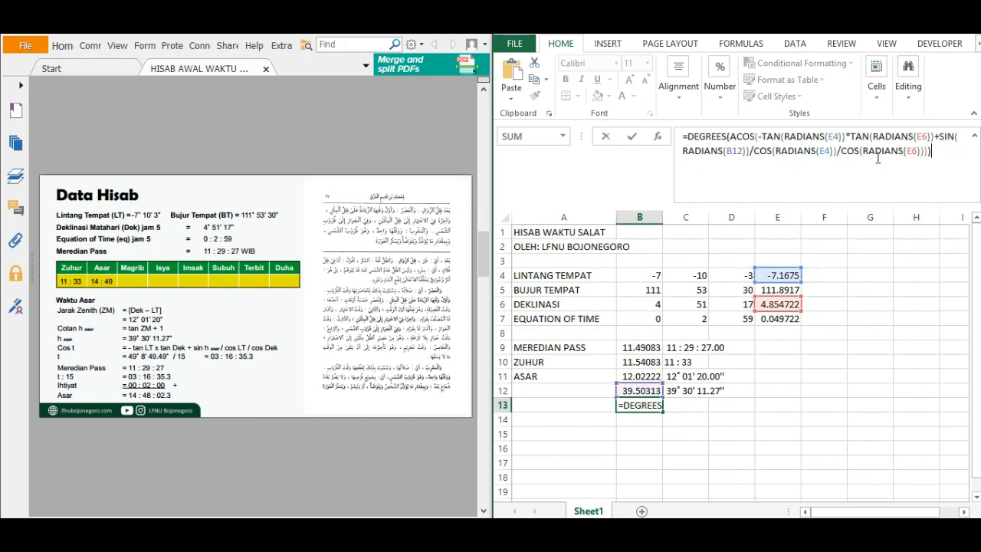
pyautogui.write(')/15')
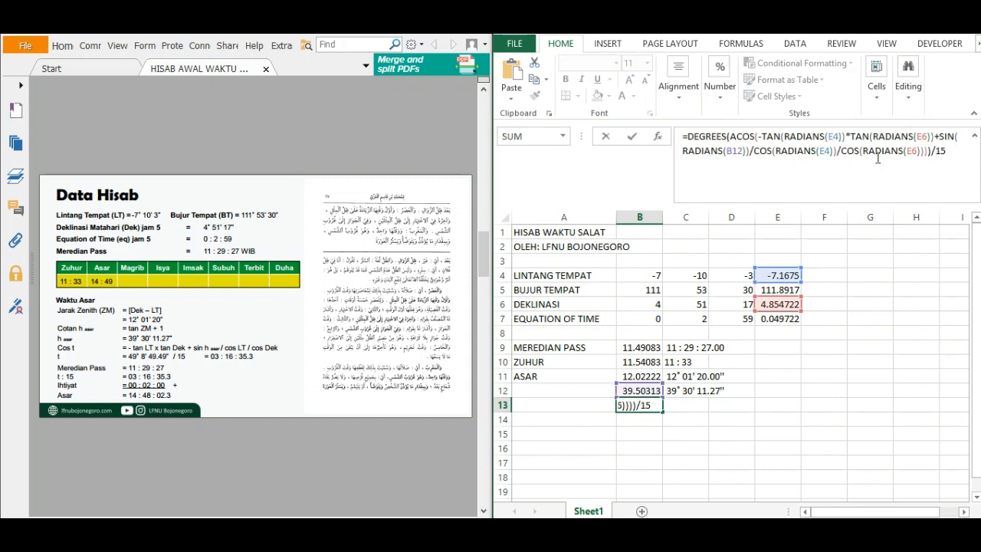
pyautogui.press('Return')
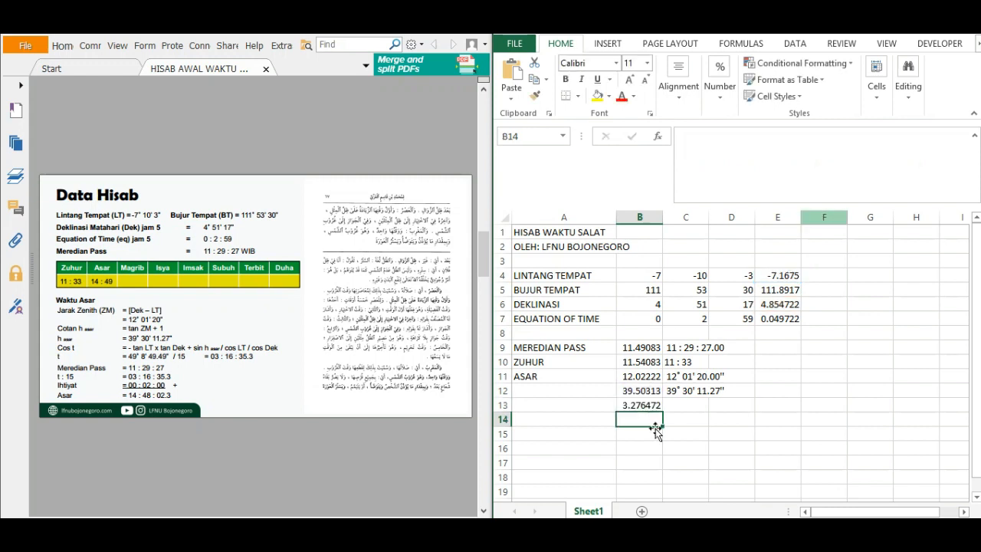
# Copy the hour-minute-second text formula from C9 to C13 for the Asar hour angle.
pyautogui.click(685, 351)
pyautogui.hotkey('ctrl', 'c')
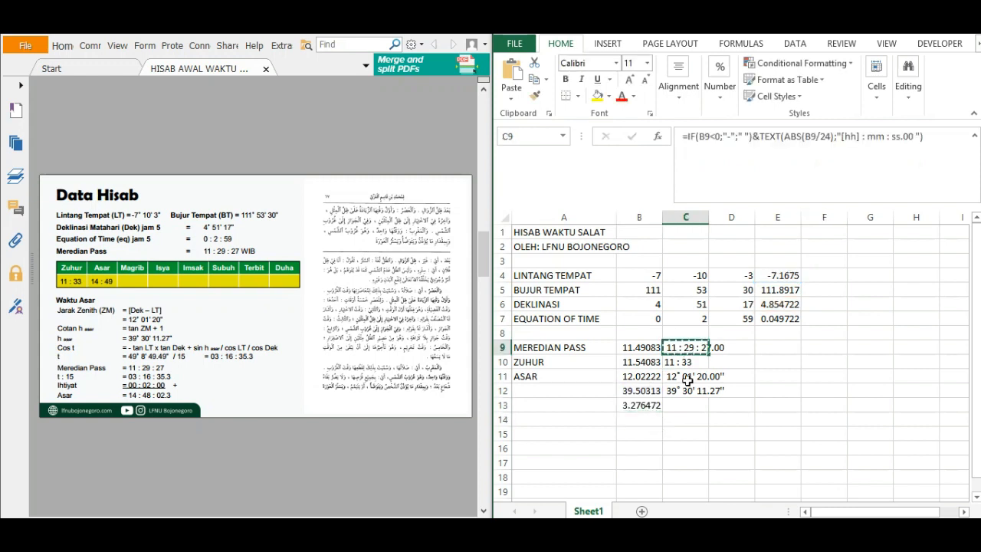
pyautogui.click(679, 405)
pyautogui.hotkey('ctrl', 'v')
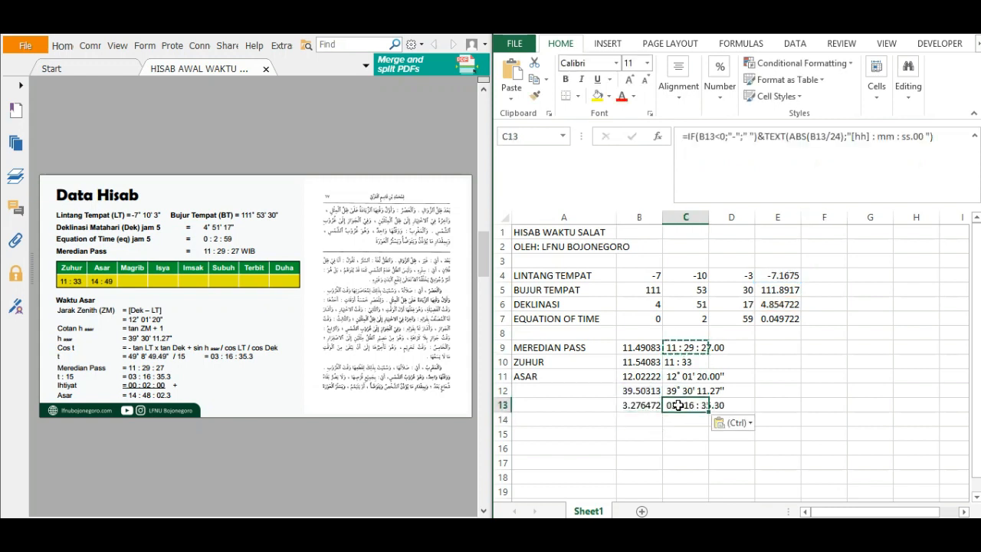
pyautogui.press('Escape')
pyautogui.click(699, 443)
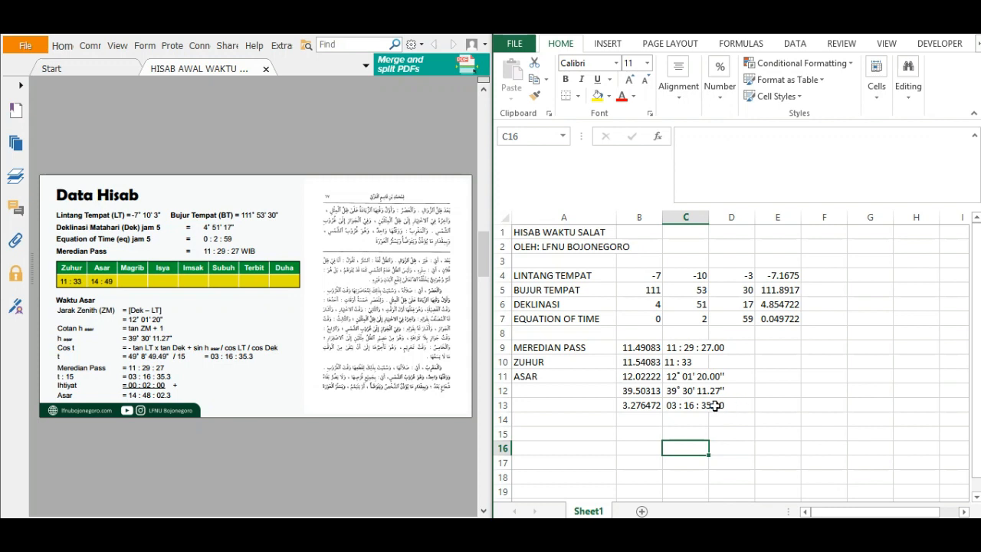
# Calculate the Asar time in B14 with the formula =B9+B13+2/60.
pyautogui.click(649, 420)
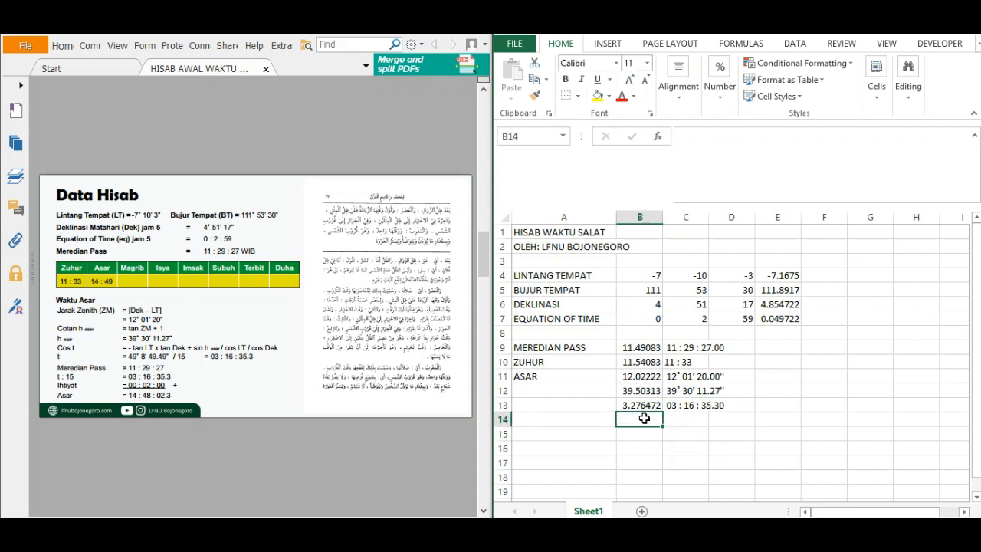
pyautogui.write('=')
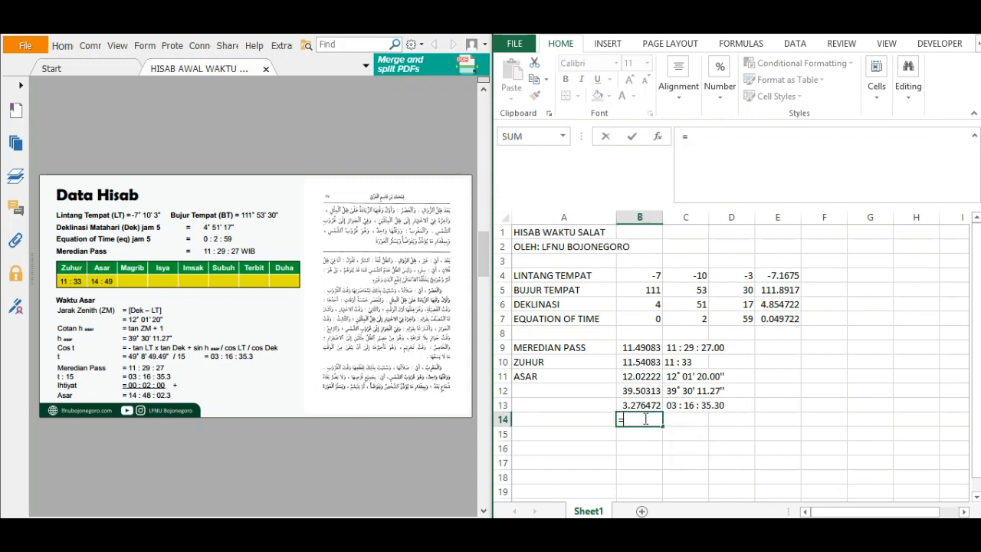
pyautogui.click(650, 347)
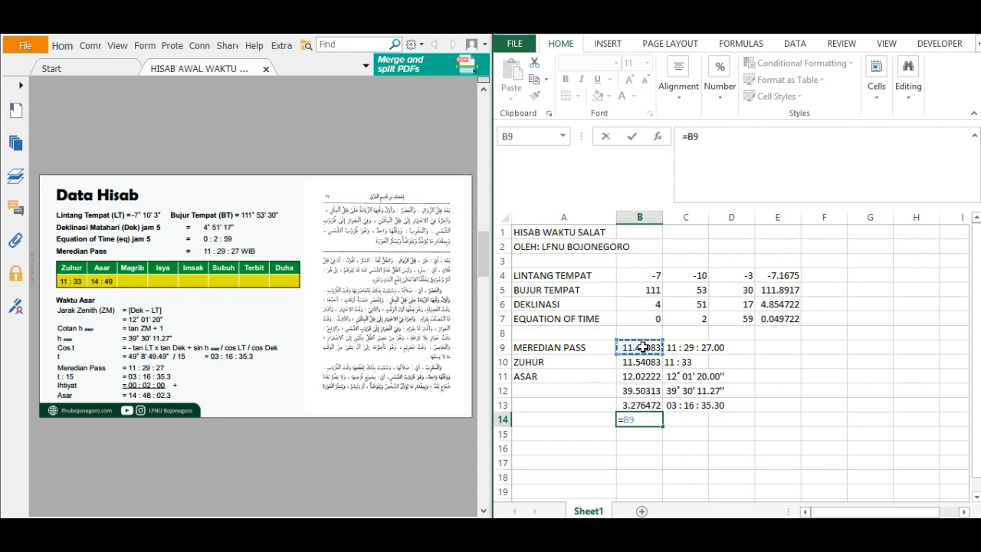
pyautogui.click(641, 404)
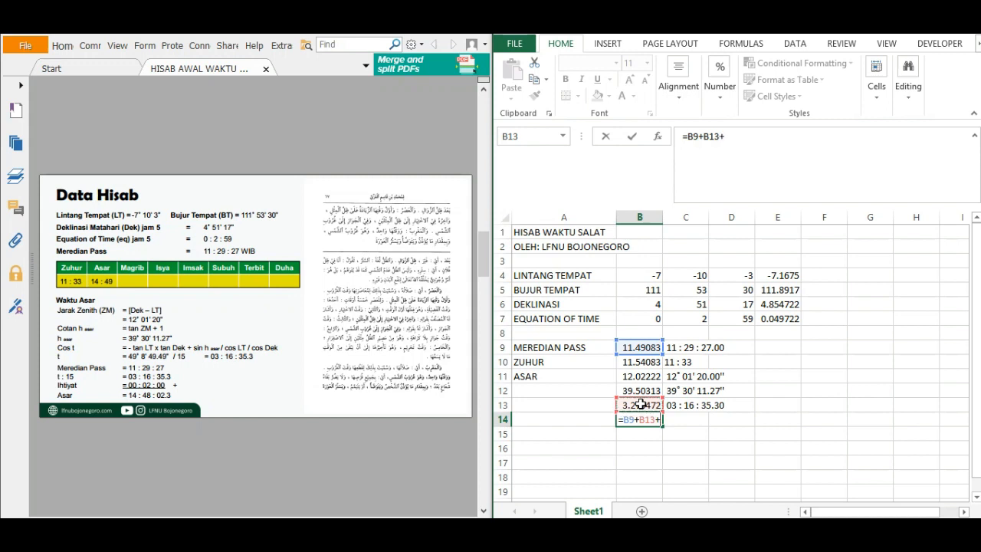
pyautogui.write('+2/60')
pyautogui.press('Return')
pyautogui.click(639, 420)
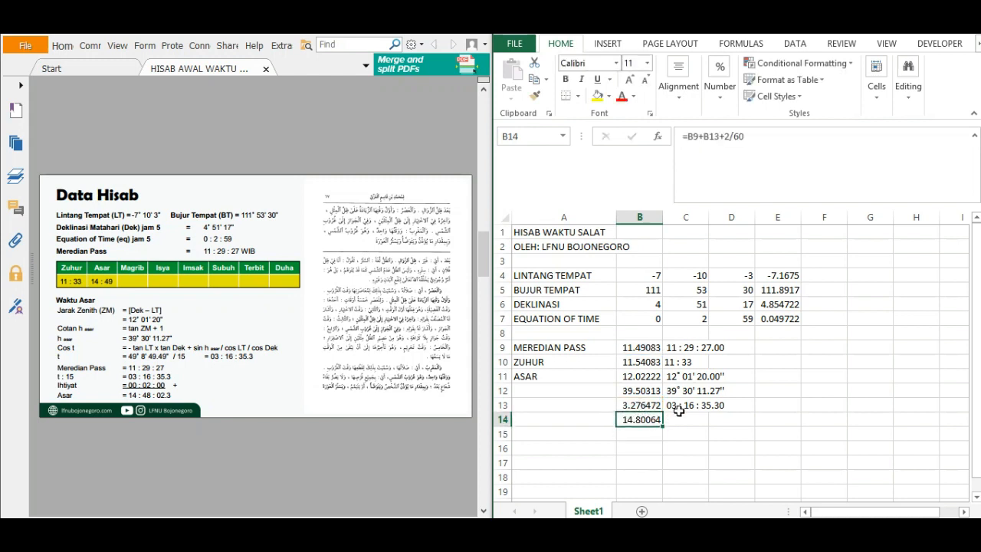
# Copy the rounded-up hour and minute formula from the Zuhur cell C10 to C14.
pyautogui.click(682, 362)
pyautogui.hotkey('ctrl', 'c')
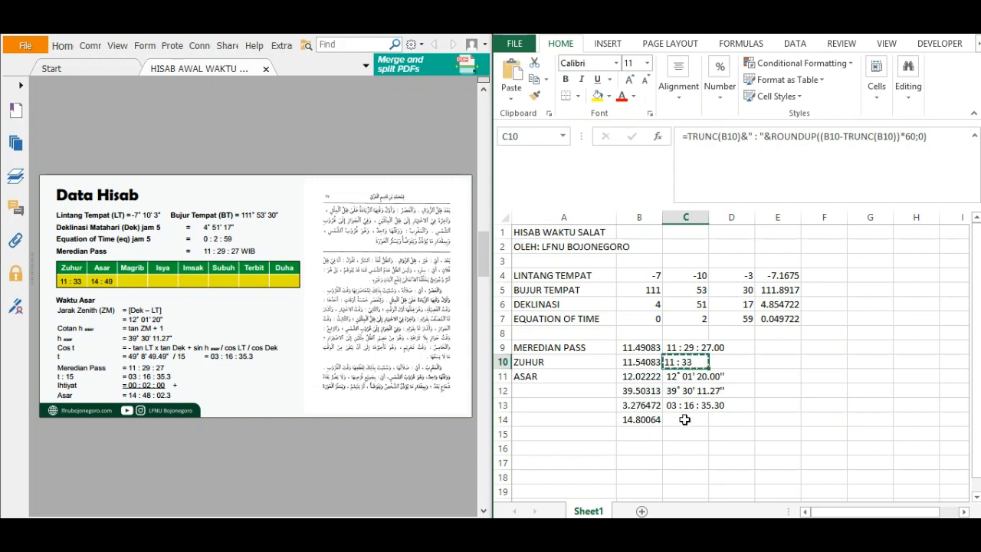
pyautogui.click(684, 419)
pyautogui.hotkey('ctrl', 'v')
pyautogui.click(748, 419)
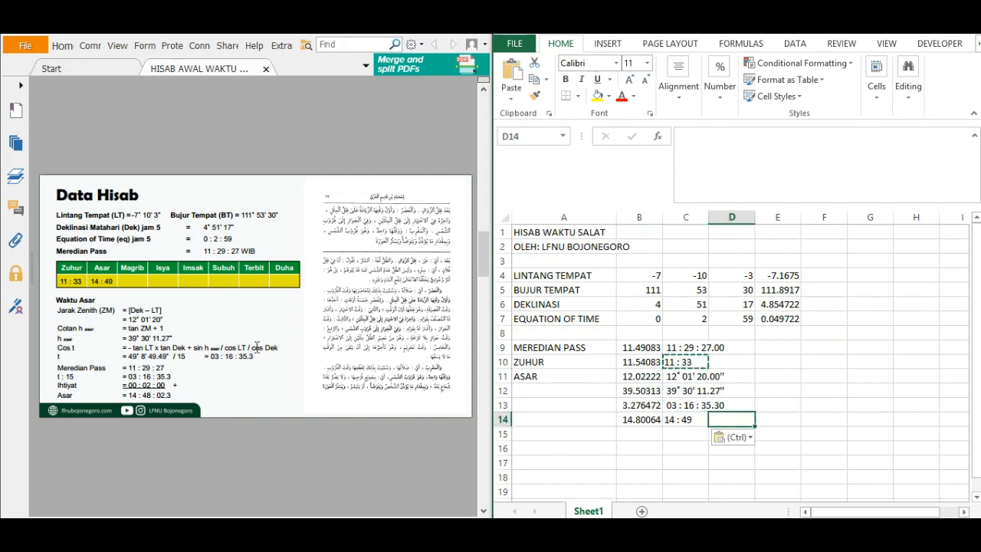
# Show the Waktu Magrib page of the reference document and label cell A15 as MAGRIB.
pyautogui.click(399, 439)
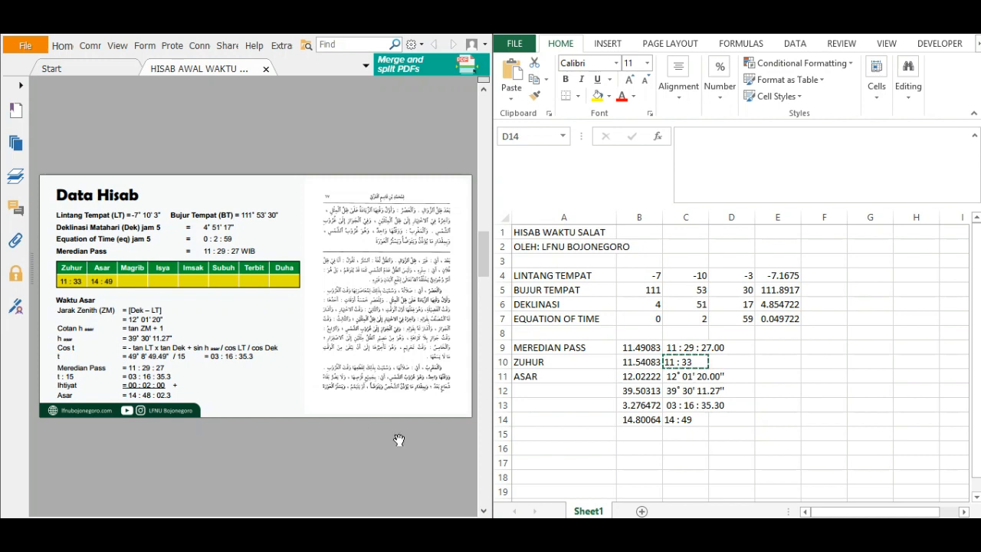
pyautogui.scroll(-1, 399, 439)
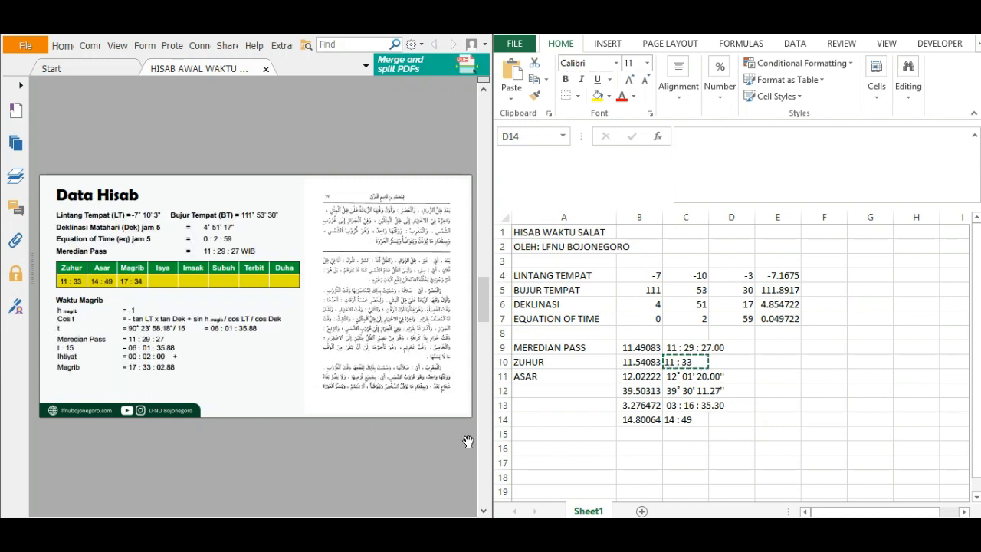
pyautogui.click(564, 432)
pyautogui.write('MAGRIB')
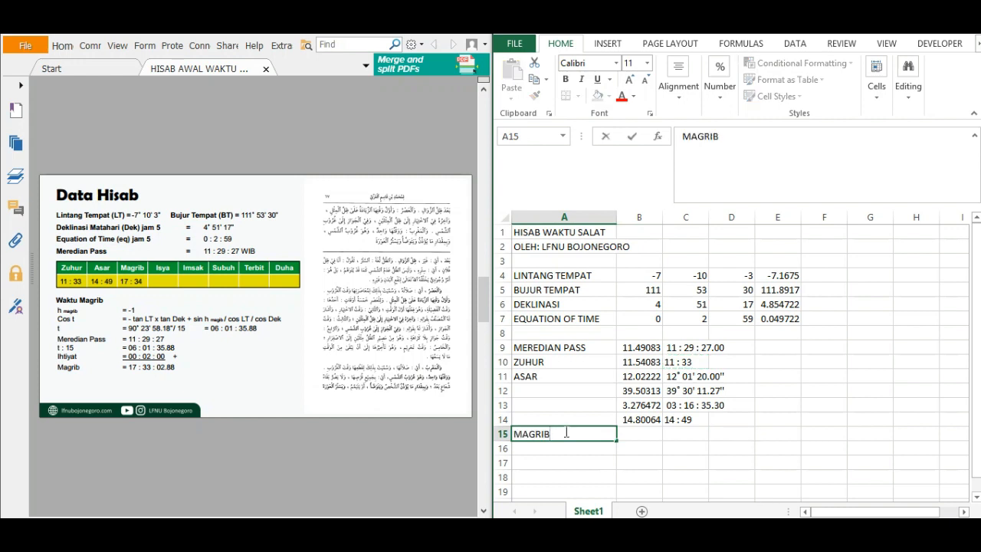
pyautogui.press('Tab')
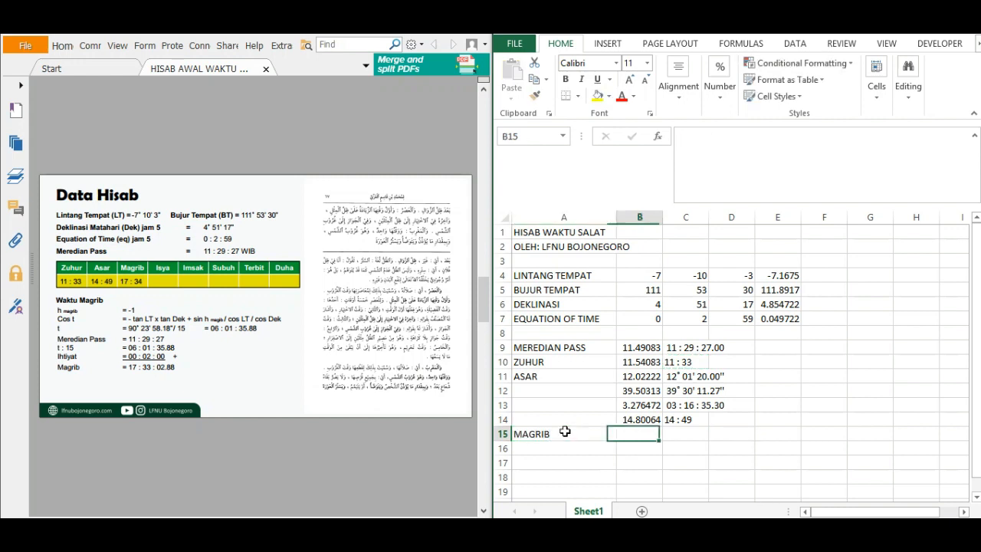
pyautogui.press('Tab')
pyautogui.press('Left')
# Copy the Asar hour angle formula text from B13 into B15, keeping its cell references unchanged.
pyautogui.click(640, 390)
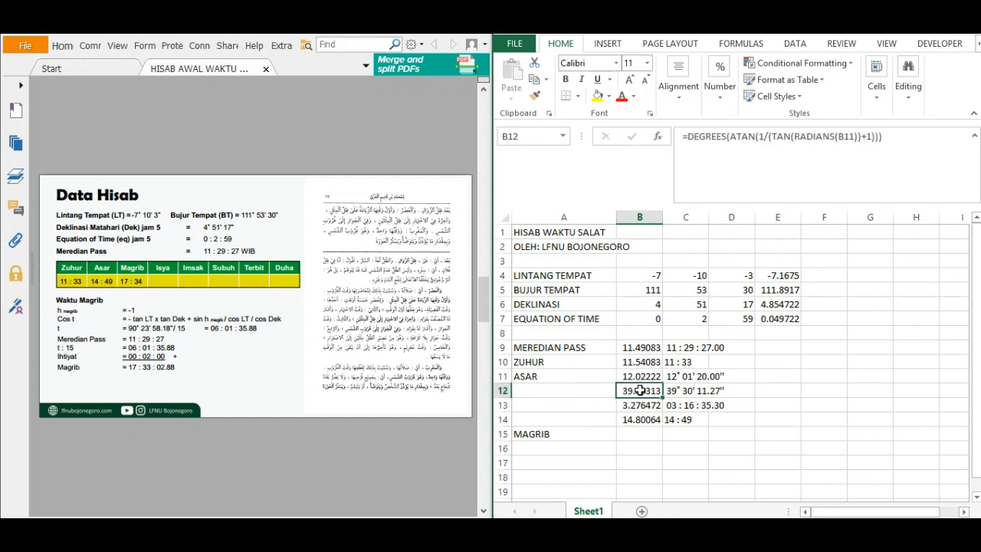
pyautogui.click(640, 404)
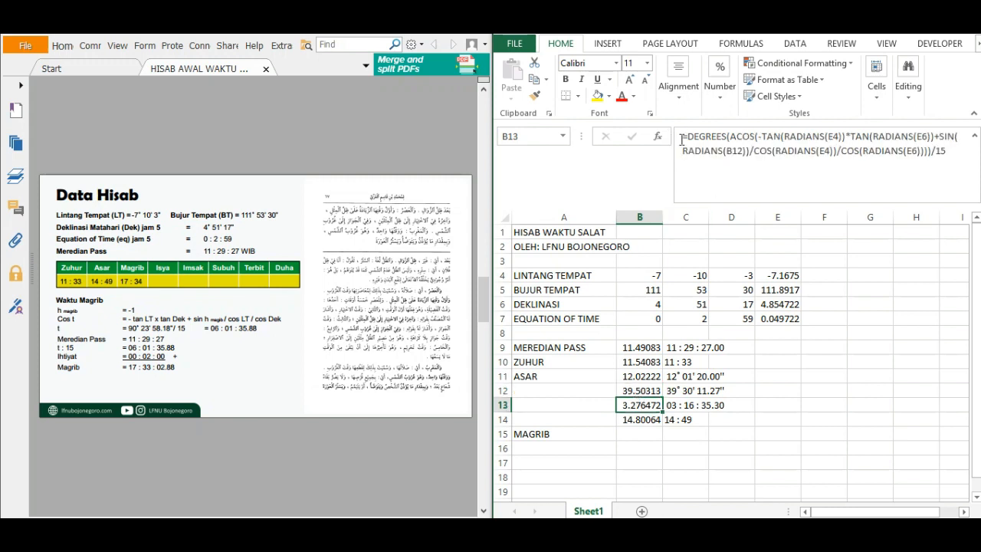
pyautogui.moveTo(682, 141); pyautogui.dragTo(960, 176)
pyautogui.hotkey('ctrl', 'c')
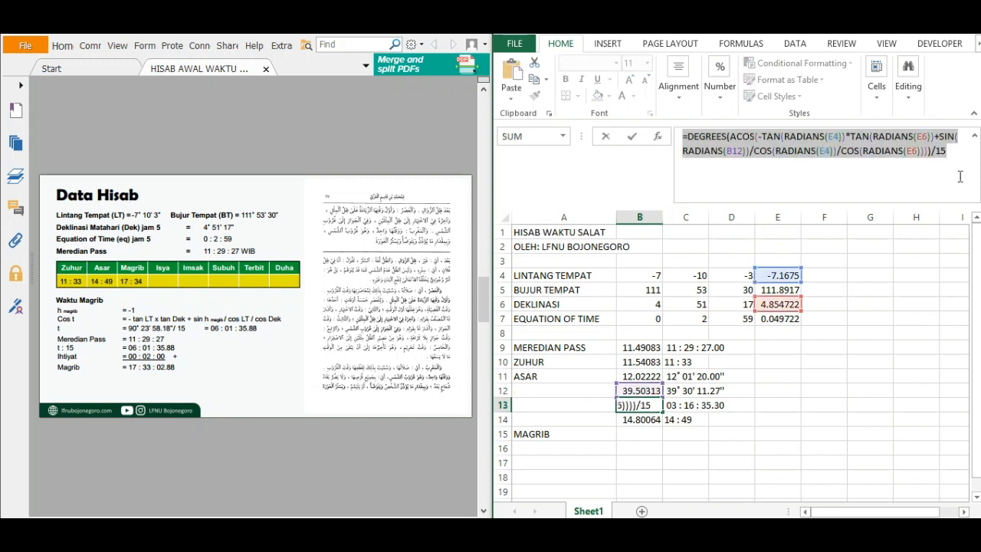
pyautogui.press('Return')
pyautogui.press('Return')
pyautogui.click(783, 158)
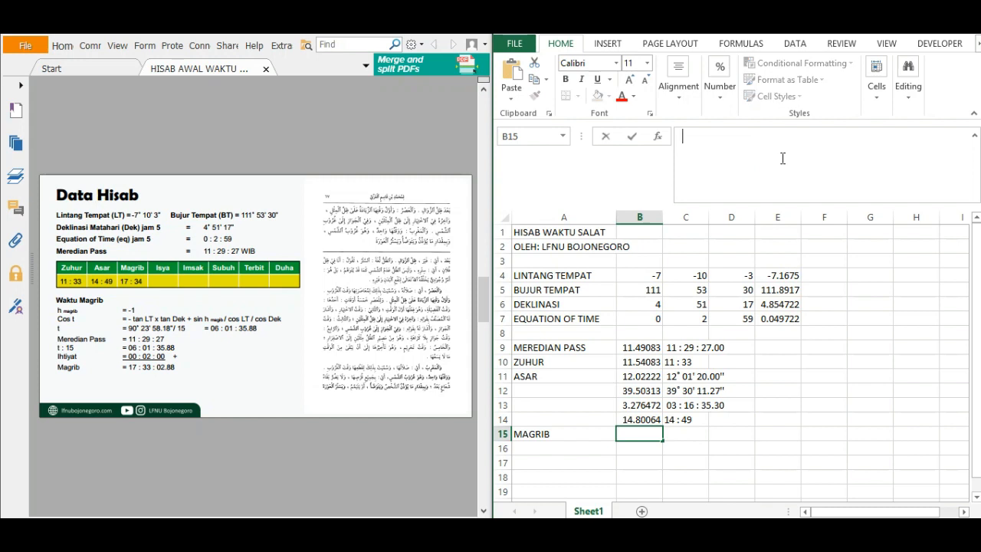
pyautogui.hotkey('ctrl', 'v')
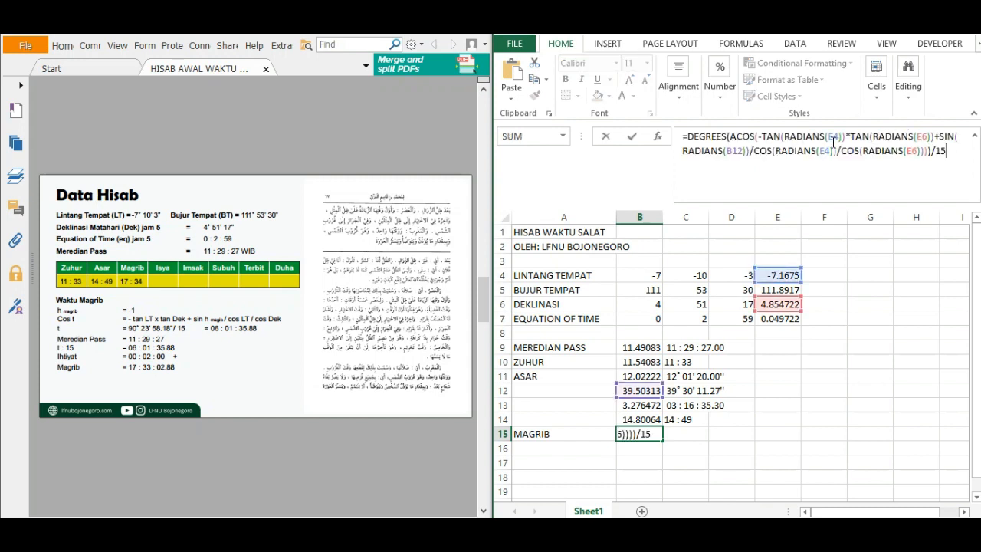
# Replace the B12 reference with -1 as the sun altitude in the Magrib hour angle formula in B15.
pyautogui.moveTo(744, 152); pyautogui.dragTo(738, 151)
pyautogui.press('BackSpace')
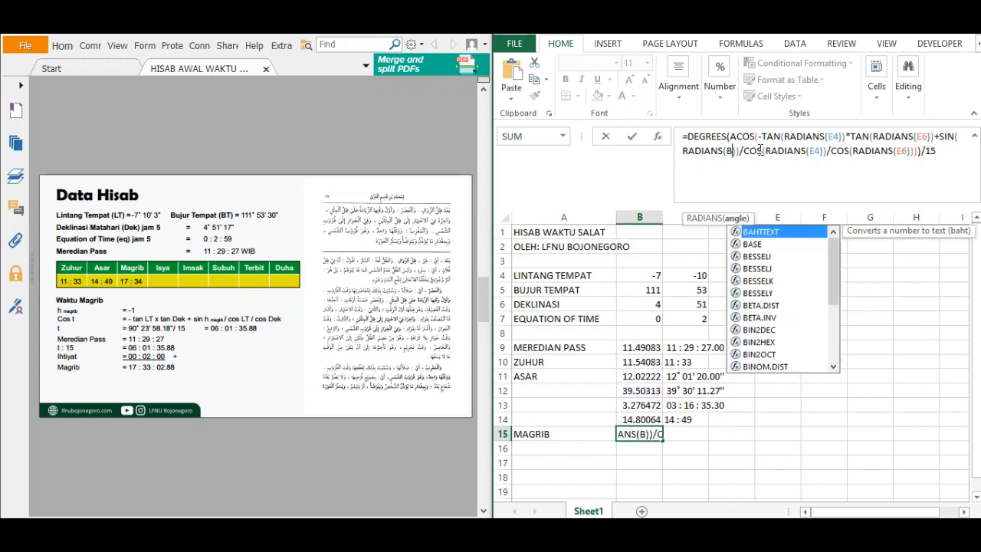
pyautogui.press('BackSpace')
pyautogui.write('-1')
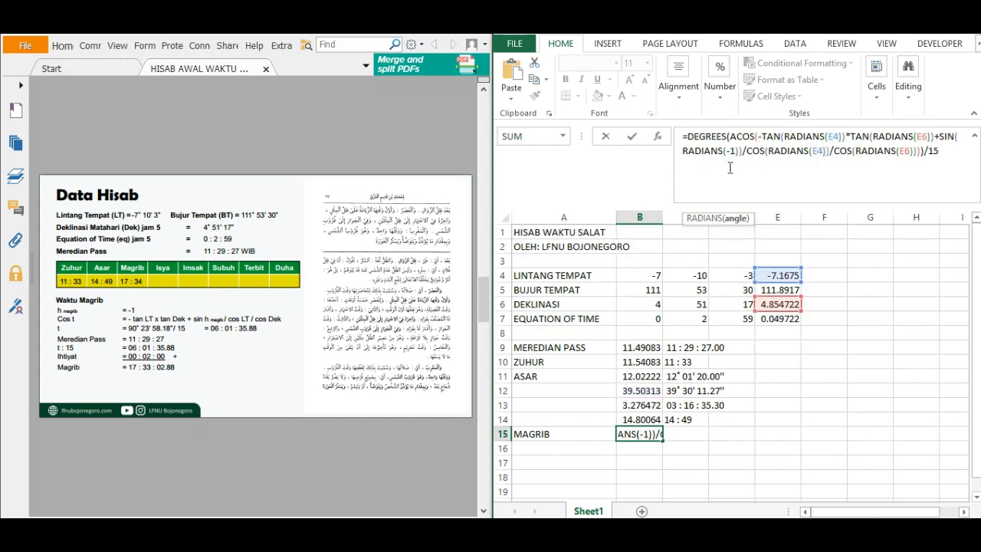
pyautogui.press('Return')
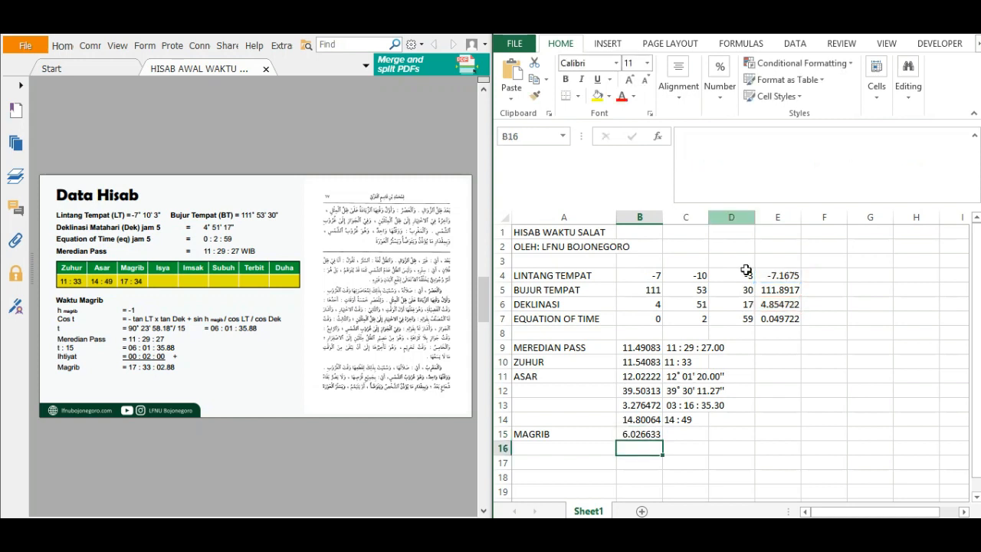
# Copy the hour-minute-second text formula from C13 to C15 for the Magrib hour angle.
pyautogui.click(683, 392)
pyautogui.hotkey('ctrl', 'c')
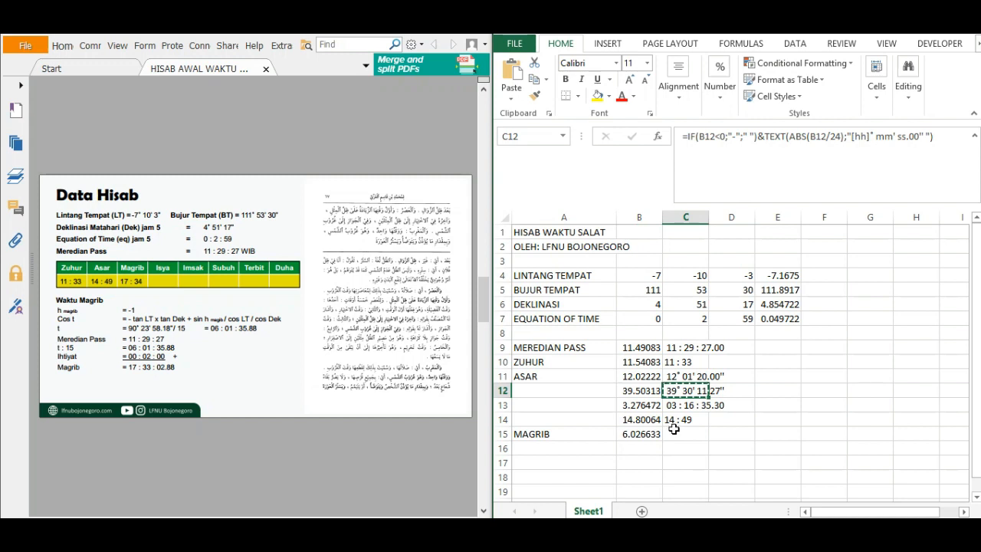
pyautogui.click(682, 407)
pyautogui.hotkey('ctrl', 'c')
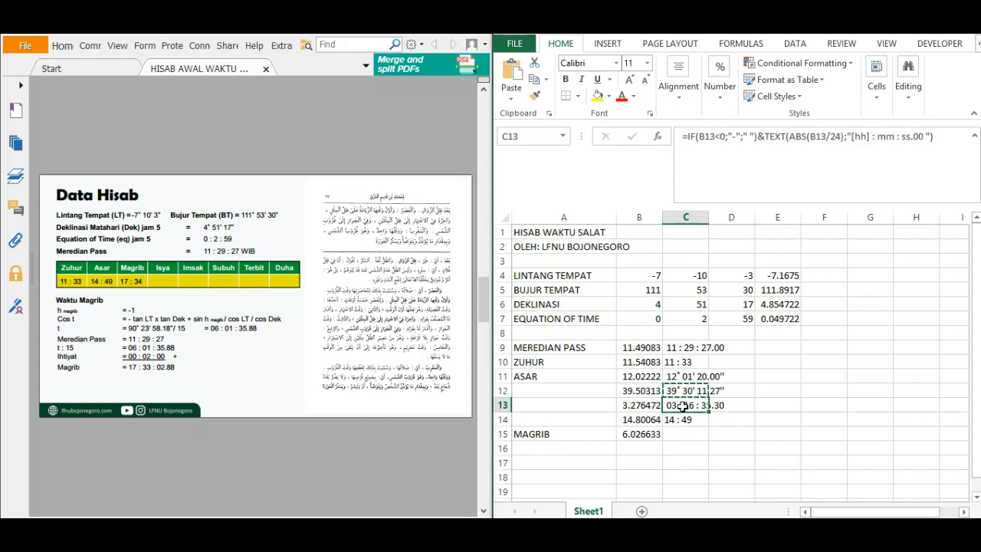
pyautogui.click(679, 433)
pyautogui.hotkey('ctrl', 'v')
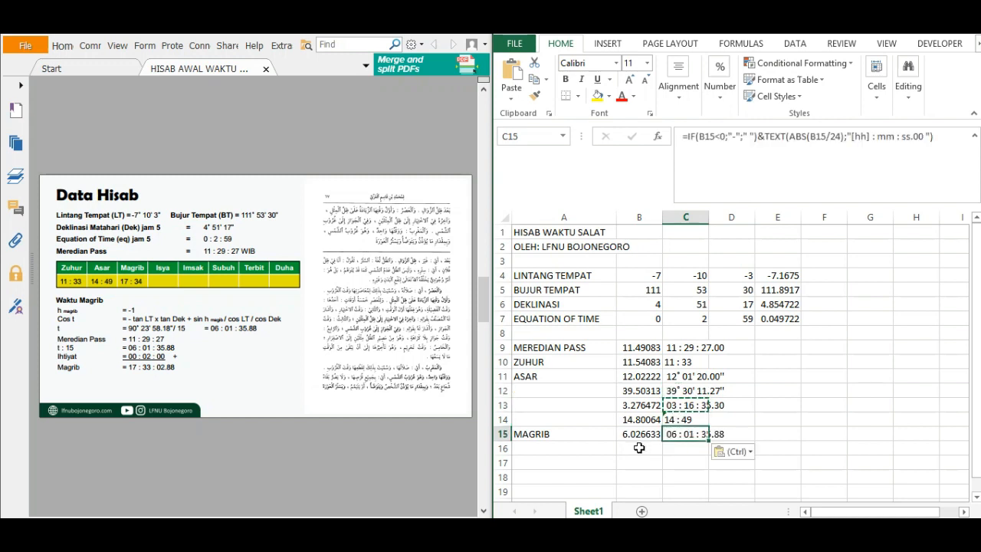
# Calculate the Magrib time in B16 with the formula =B9+B15+2/60.
pyautogui.click(647, 446)
pyautogui.write('=')
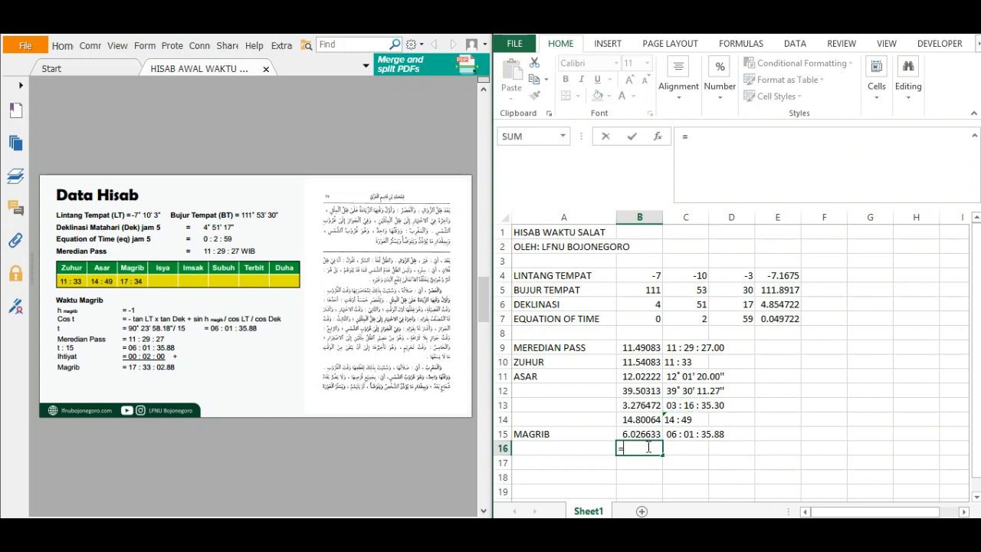
pyautogui.click(642, 347)
pyautogui.write('+')
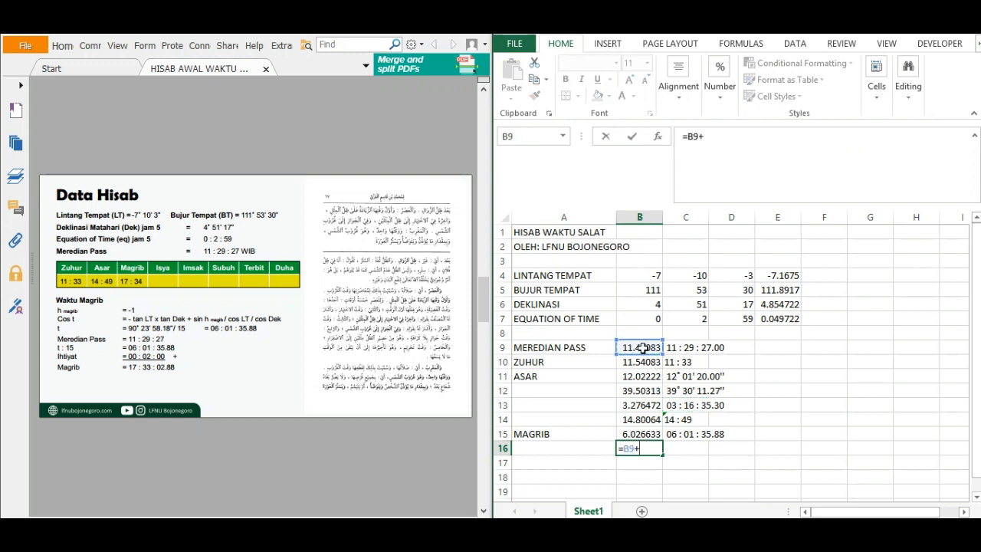
pyautogui.click(645, 434)
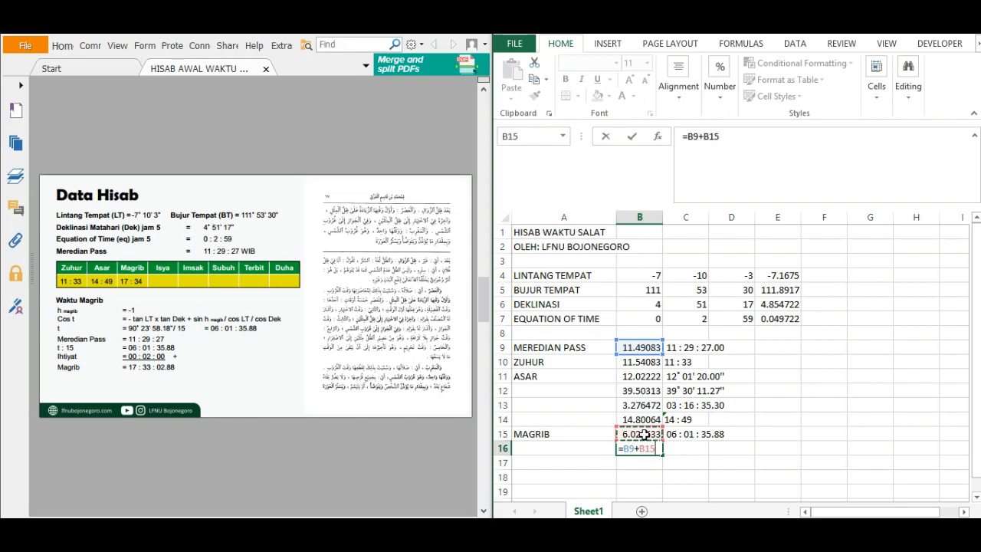
pyautogui.write('+2/60')
pyautogui.press('Return')
# Copy the rounded-up hour and minute formula from the Asar cell C14 to C16.
pyautogui.click(690, 419)
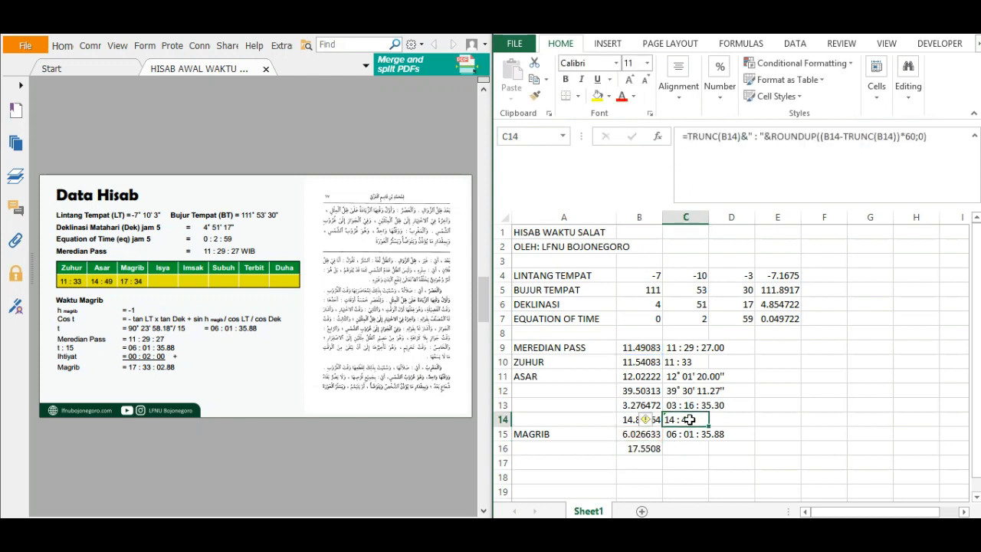
pyautogui.hotkey('ctrl', 'c')
pyautogui.click(684, 449)
pyautogui.hotkey('ctrl', 'v')
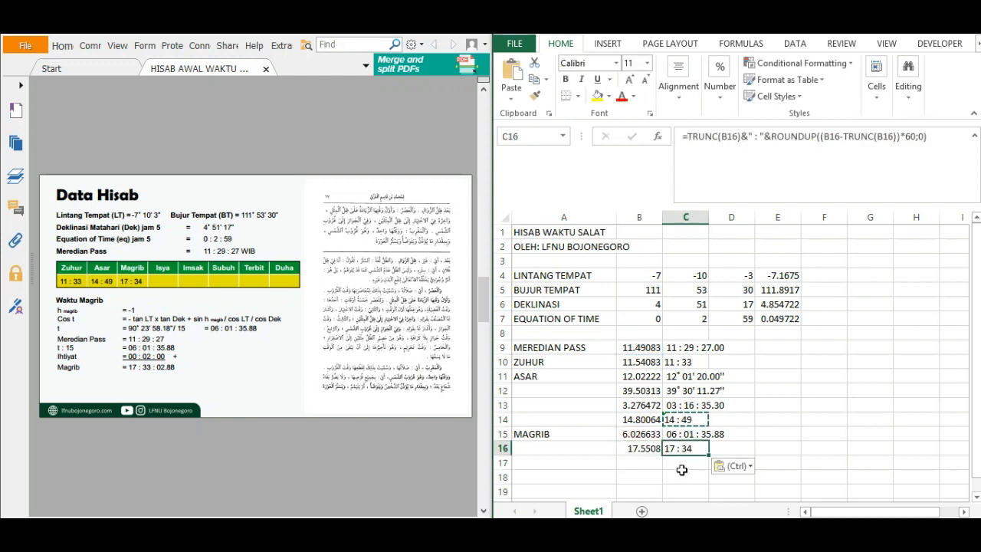
pyautogui.click(682, 470)
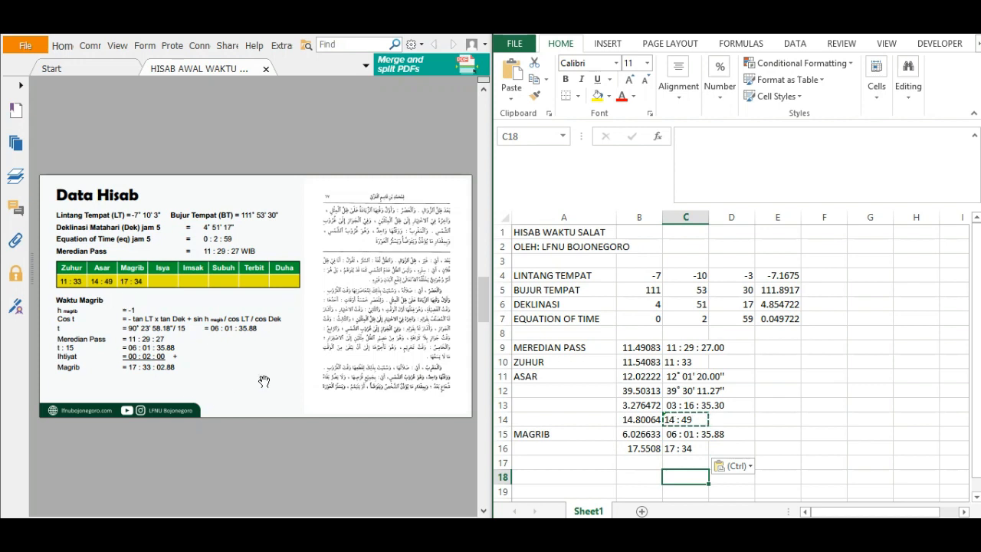
# Label cell A17 as ISYA and move to the adjacent cell B17.
pyautogui.click(555, 460)
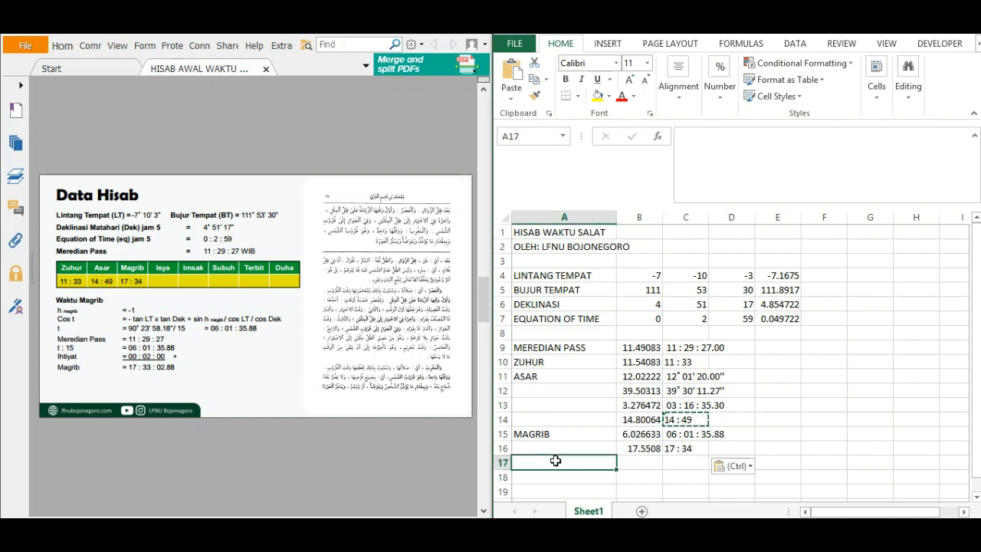
pyautogui.write('ISYA')
pyautogui.press('Return')
pyautogui.press('Right')
pyautogui.press('Up')
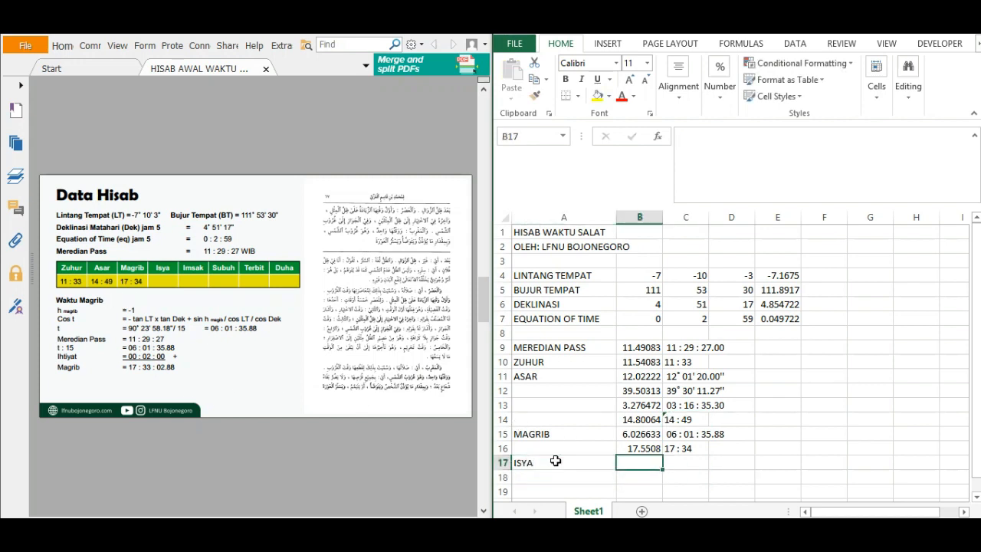
# Copy the Magrib hour angle formula text from B15 into B17, leaving the original formula in B15 intact.
pyautogui.click(659, 436)
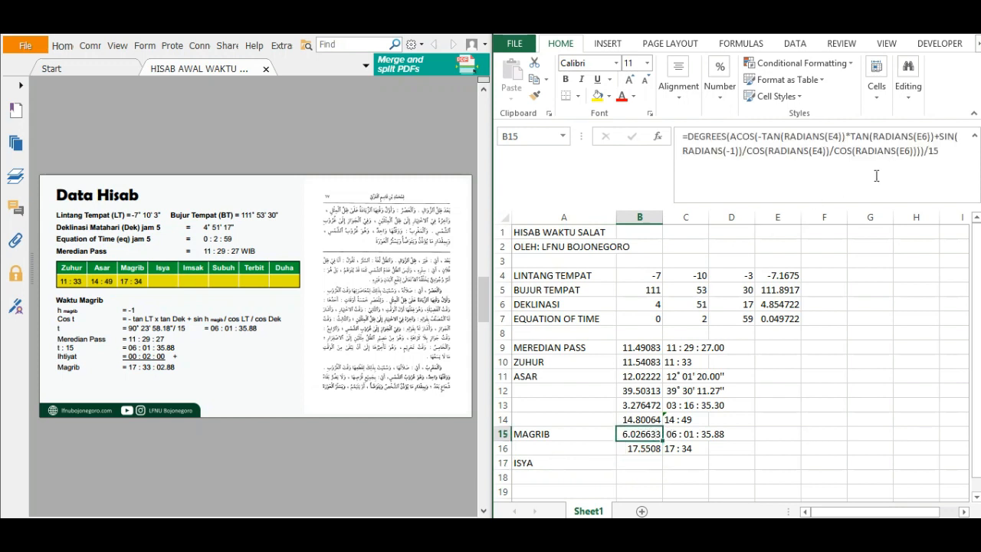
pyautogui.tripleClick(952, 155)
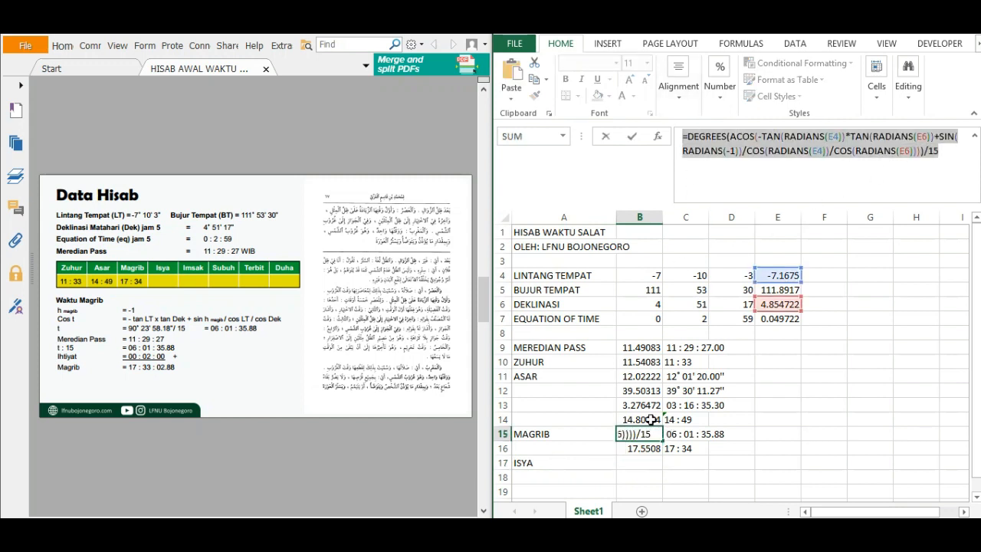
pyautogui.write('=')
pyautogui.click(637, 462)
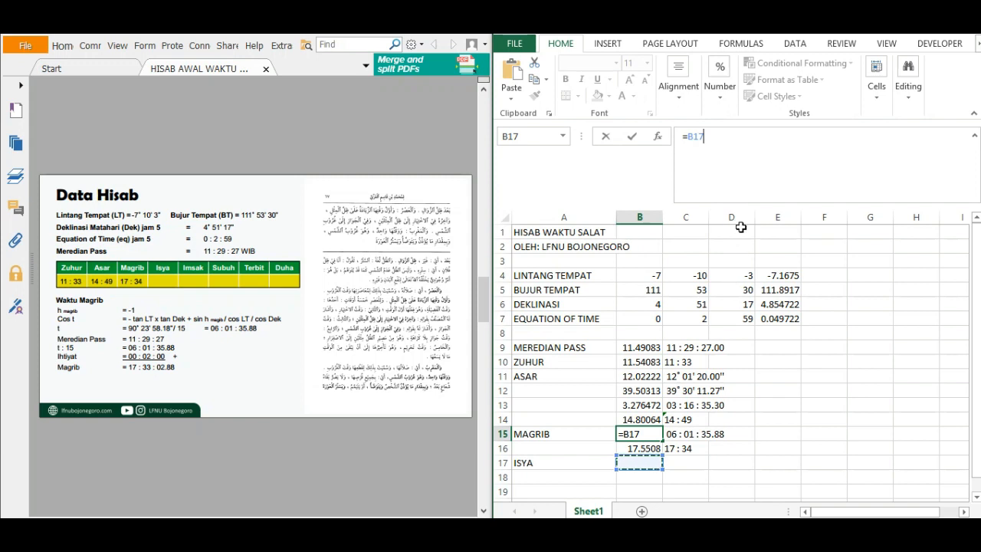
pyautogui.hotkey('ctrl', 'z')
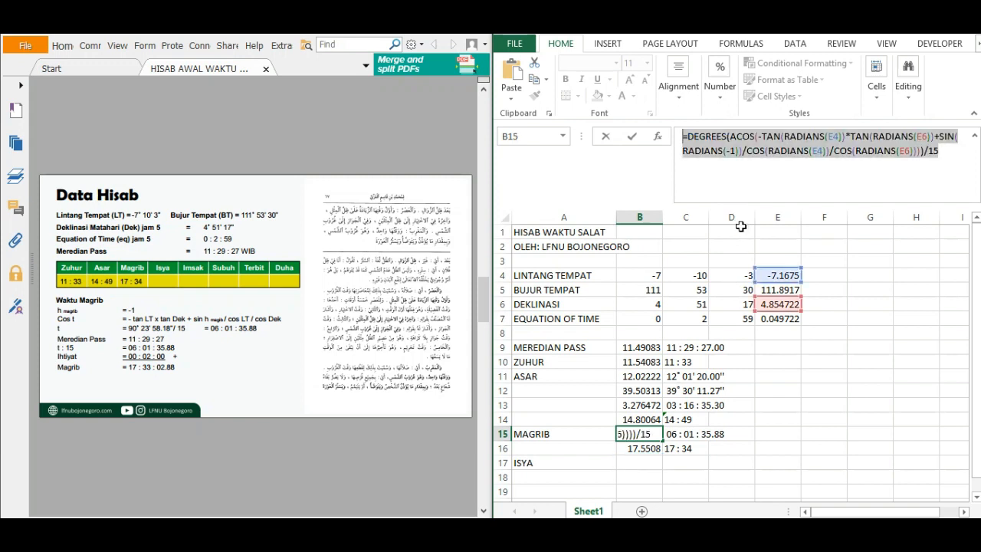
pyautogui.press('Return')
pyautogui.press('Return')
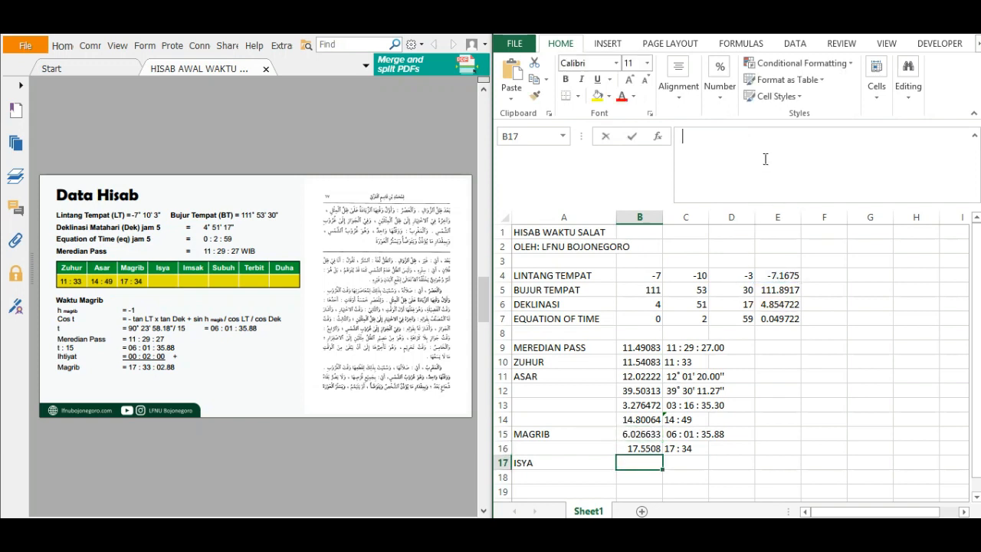
pyautogui.hotkey('ctrl', 'v')
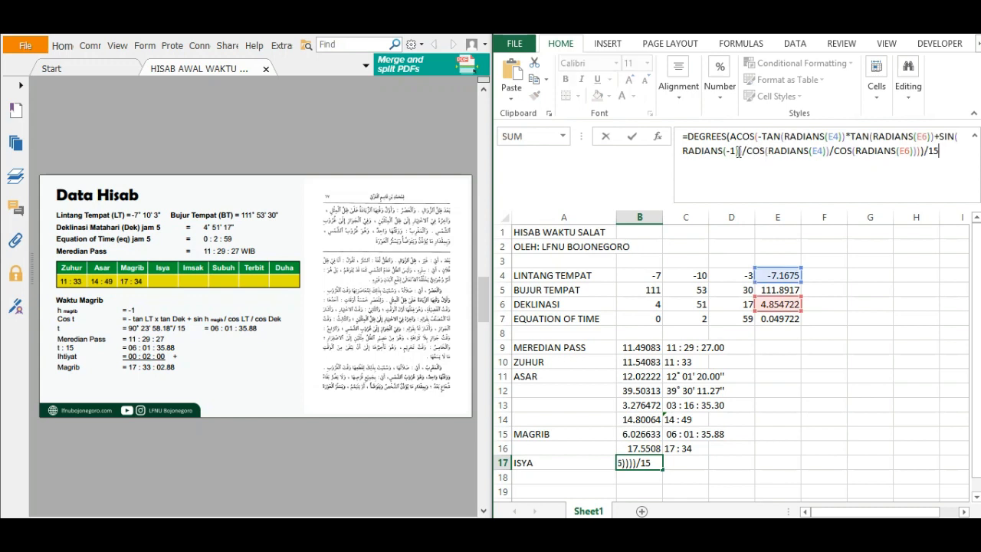
# Change the sun altitude in the B17 formula to -18, following the Waktu Isya page of the reference document.
pyautogui.click(735, 152)
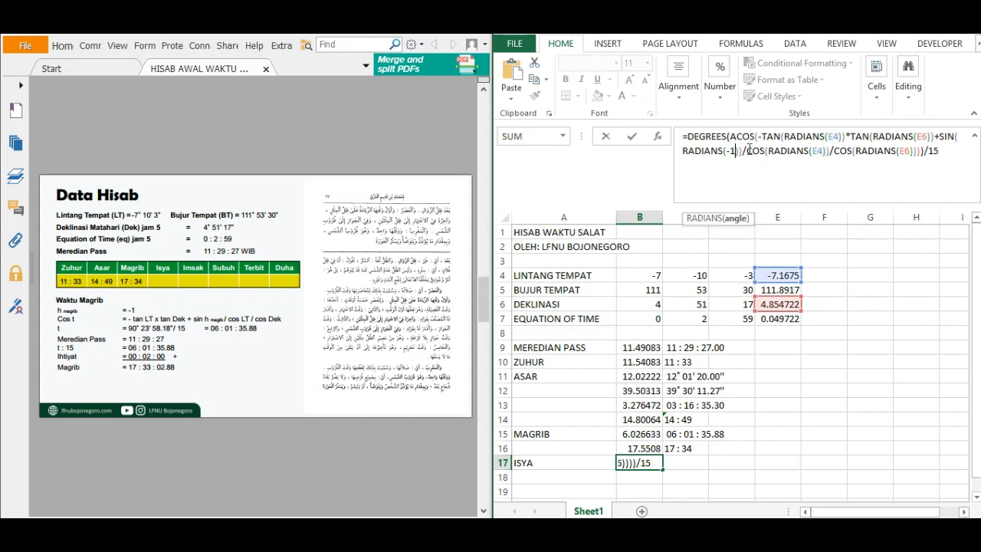
pyautogui.click(214, 269)
pyautogui.scroll(-2, 214, 268)
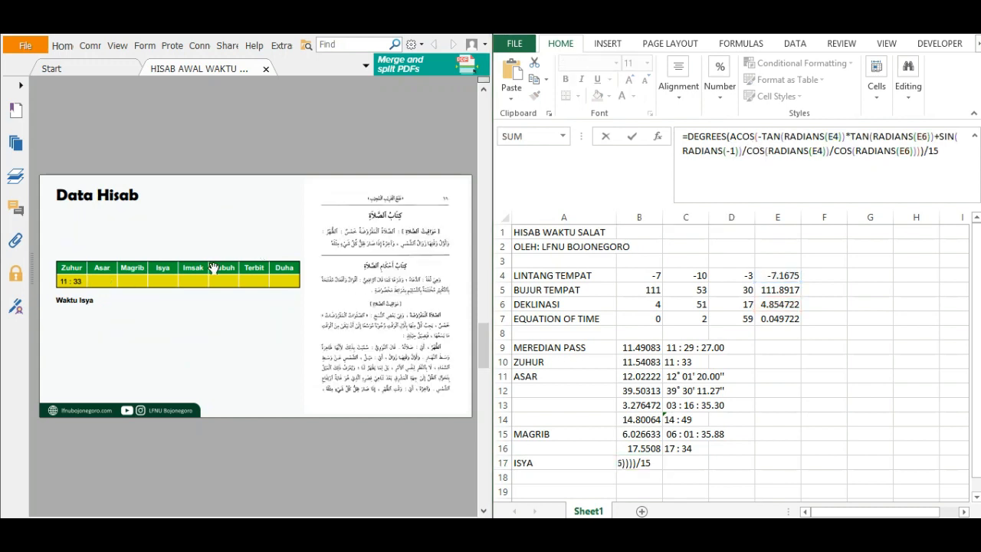
pyautogui.click(736, 151)
pyautogui.write('8')
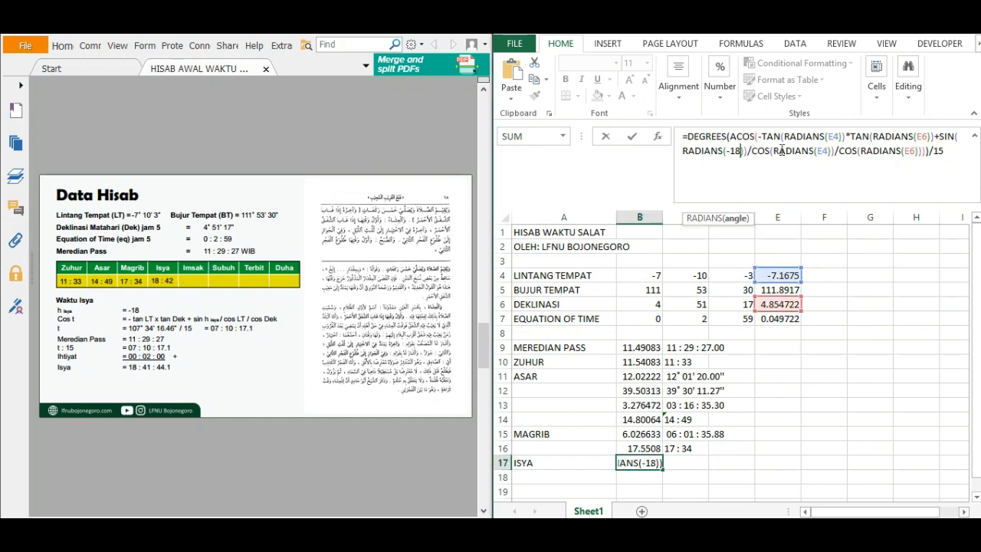
pyautogui.press('Return')
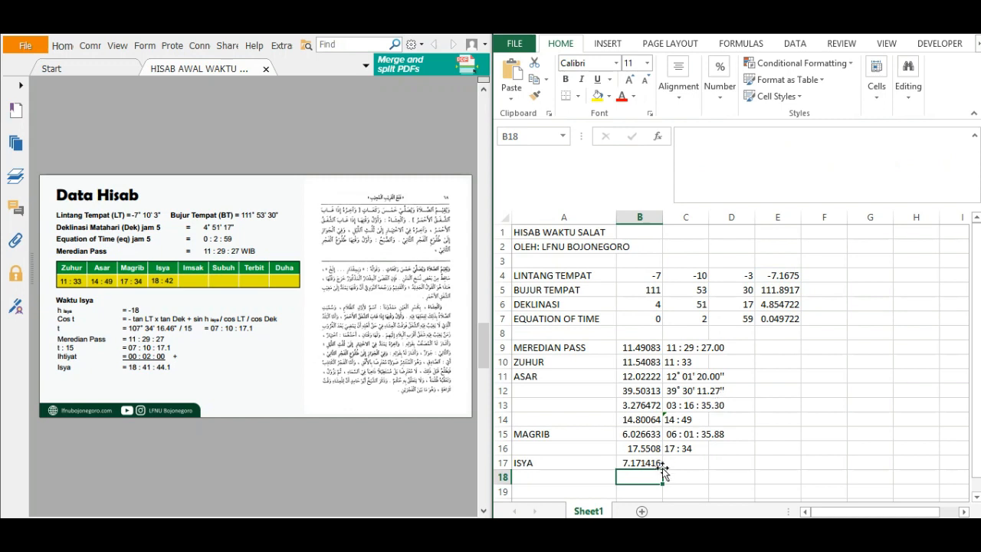
# Calculate the Isya time in B18 with the formula =B9+B17+2/60.
pyautogui.write('=')
pyautogui.click(648, 349)
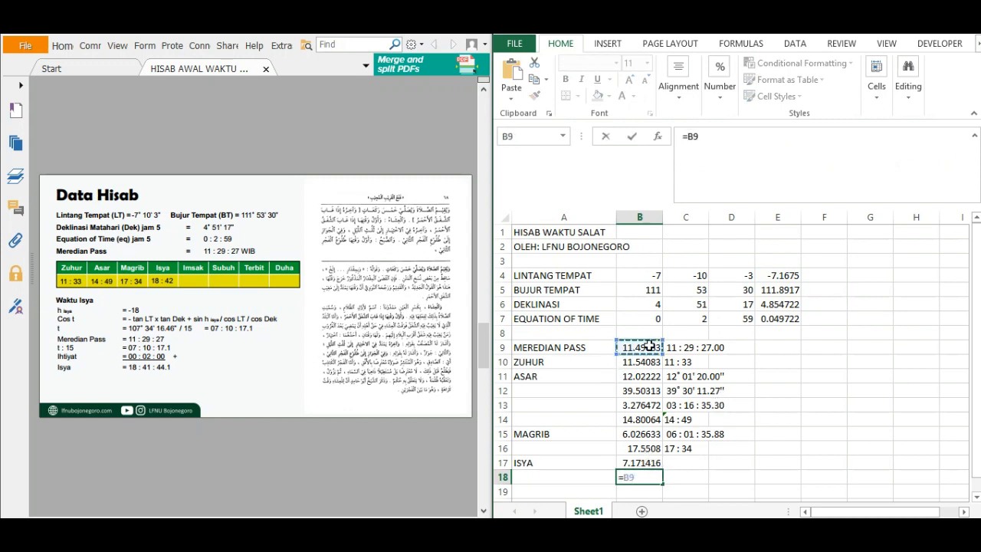
pyautogui.write('+')
pyautogui.click(646, 462)
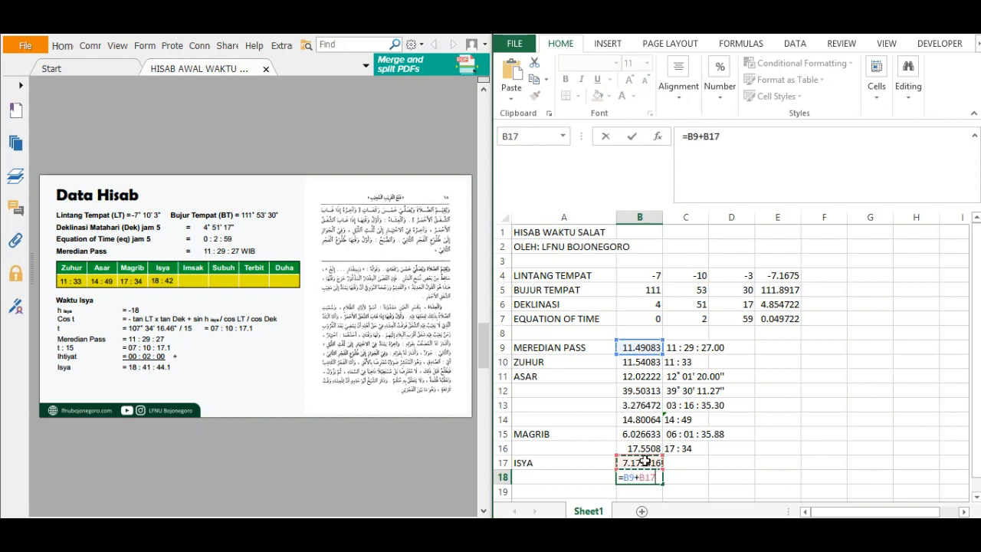
pyautogui.write('+2/60')
pyautogui.press('Return')
# Copy the Magrib time display formulas from C15:C16 to C17:C18 for Isya.
pyautogui.moveTo(679, 435); pyautogui.dragTo(677, 444)
pyautogui.hotkey('ctrl', 'c')
pyautogui.click(685, 465)
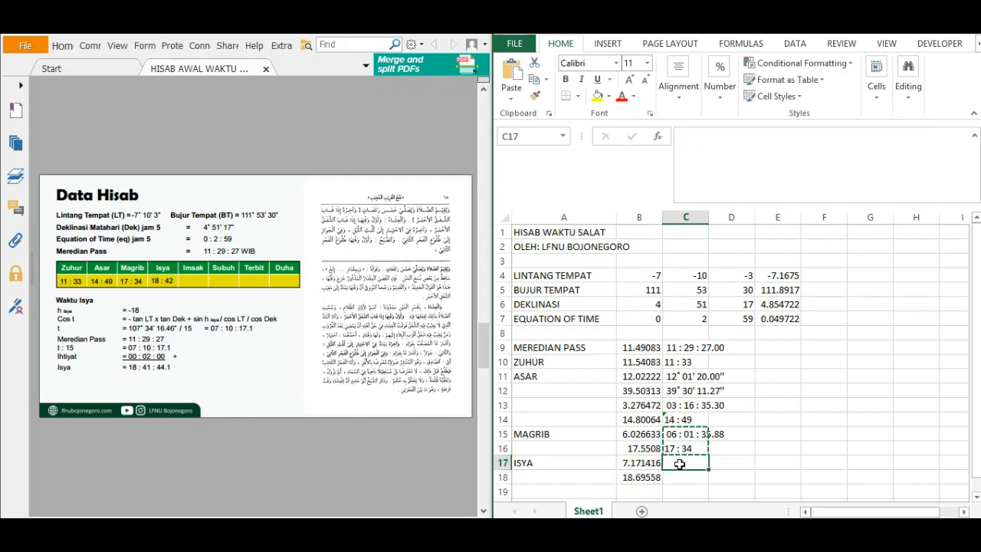
pyautogui.hotkey('ctrl', 'v')
pyautogui.click(686, 477)
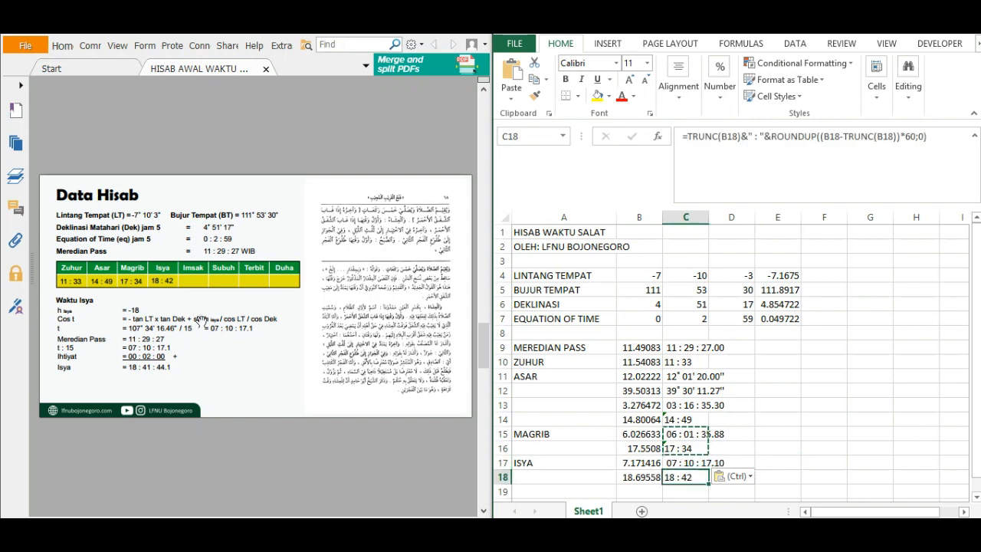
# Show the Waktu Subuh & Imsak page of the reference document and label cell A19 as SUBUH.
pyautogui.click(203, 377)
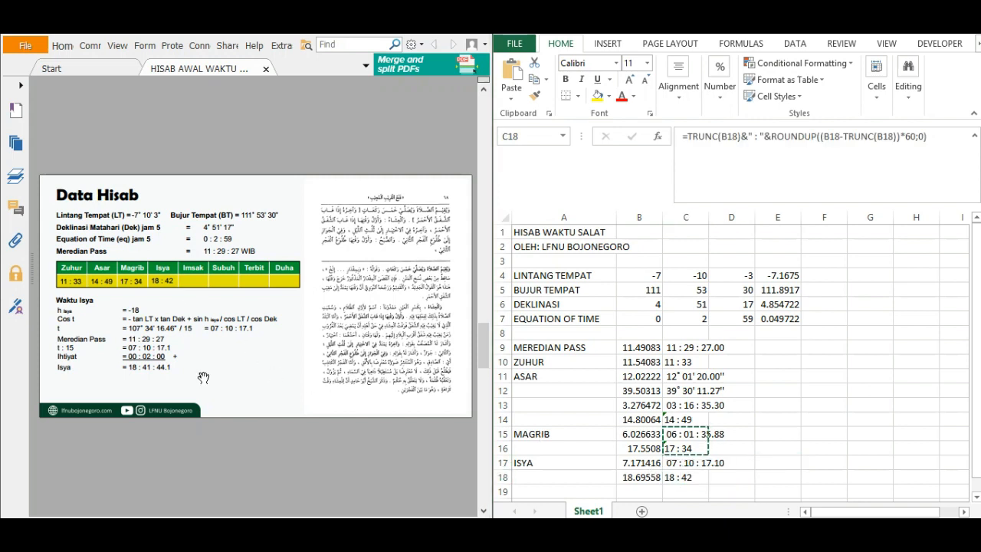
pyautogui.scroll(-2, 203, 377)
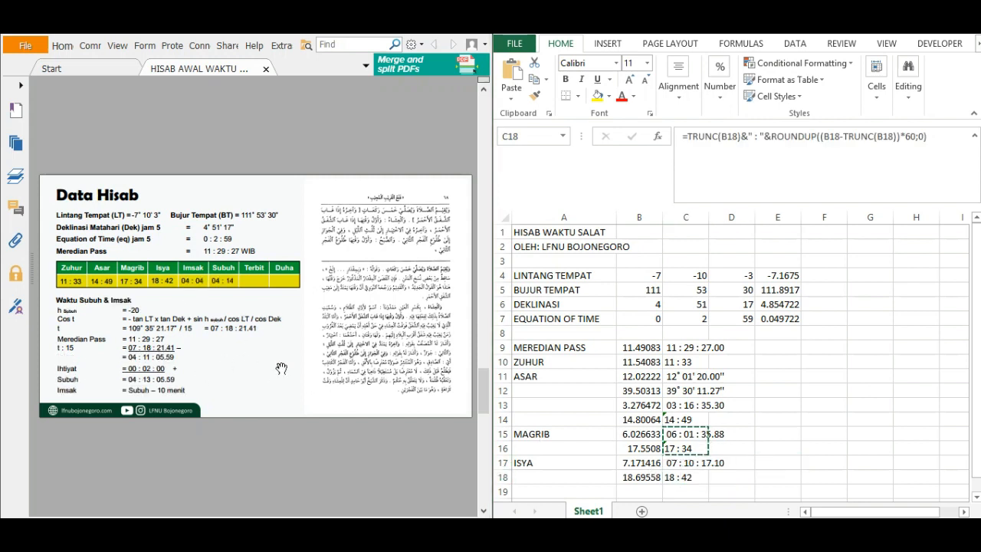
pyautogui.click(529, 517)
pyautogui.click(564, 491)
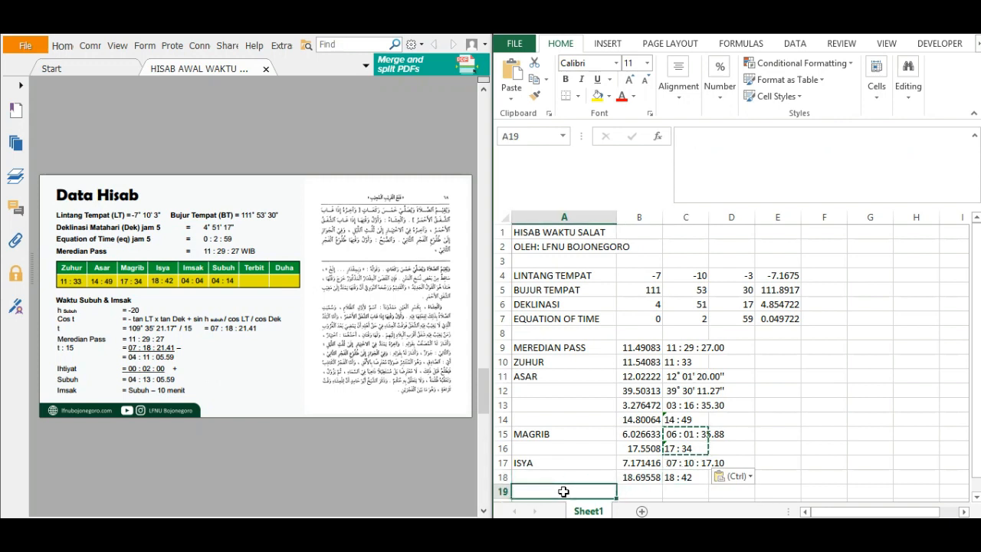
pyautogui.write('SUBUH')
pyautogui.press('Return')
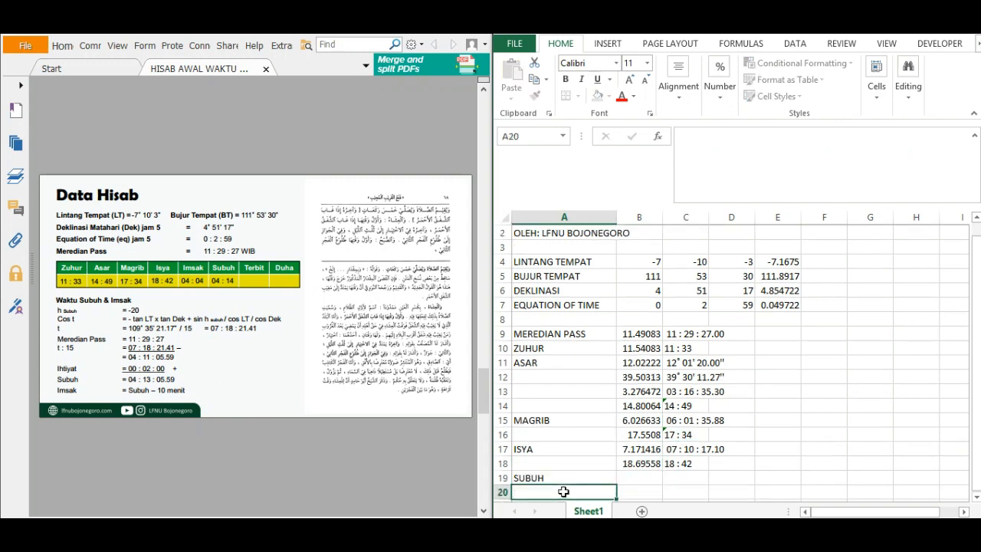
pyautogui.press('Up')
pyautogui.press('Right')
# Copy the Isya hour angle formula text from B17 into B19, leaving the original formula in B17 intact.
pyautogui.click(629, 449)
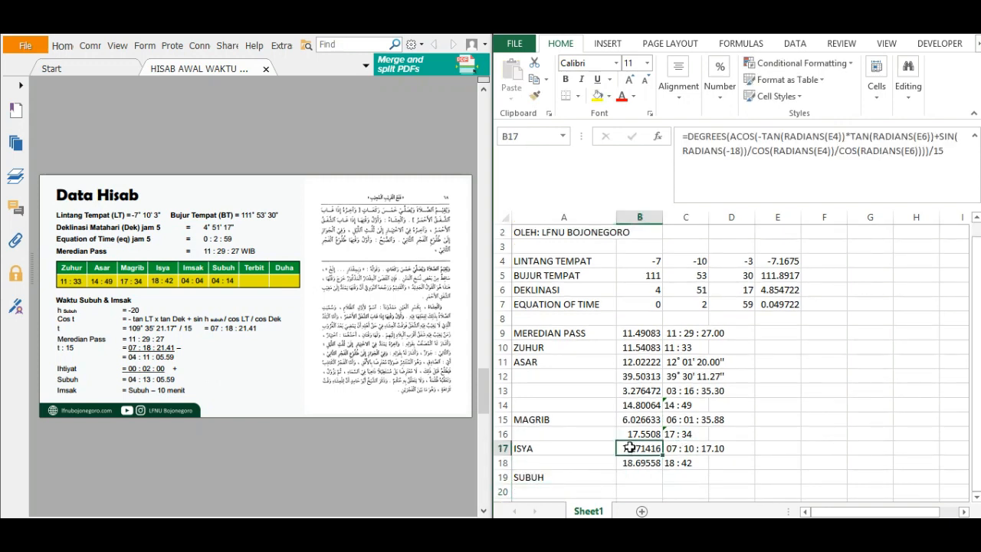
pyautogui.click(687, 137)
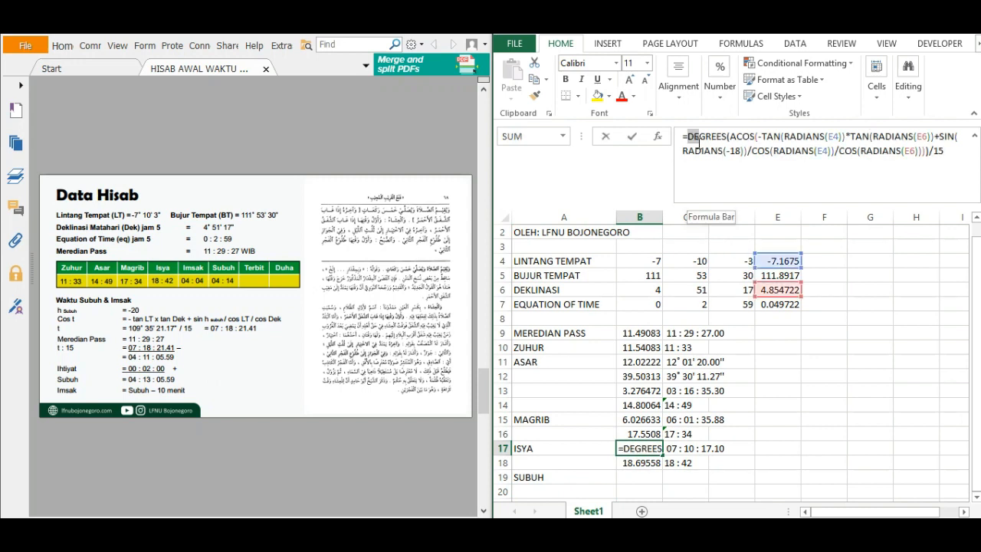
pyautogui.moveTo(683, 137); pyautogui.dragTo(927, 173)
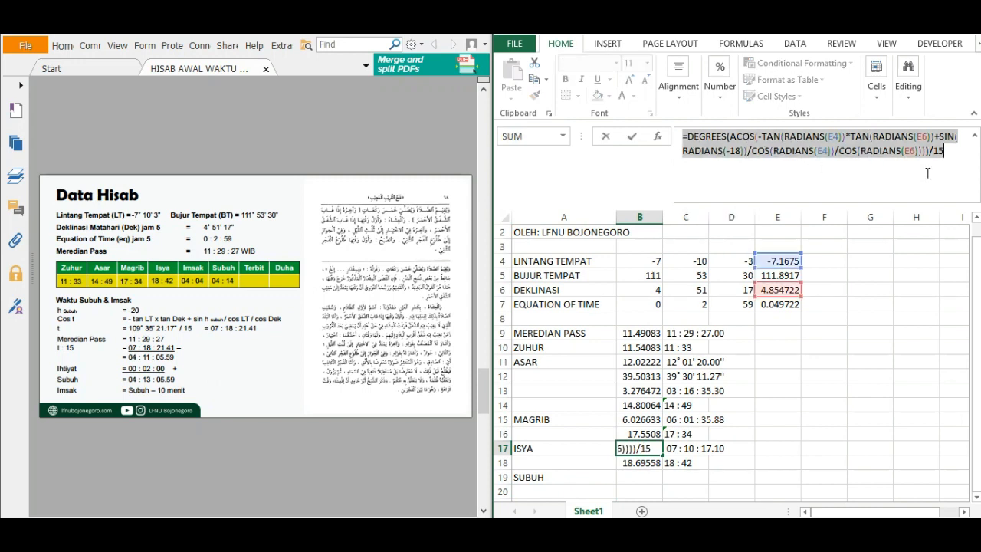
pyautogui.hotkey('ctrl', 'c')
pyautogui.press('Return')
pyautogui.press('Down')
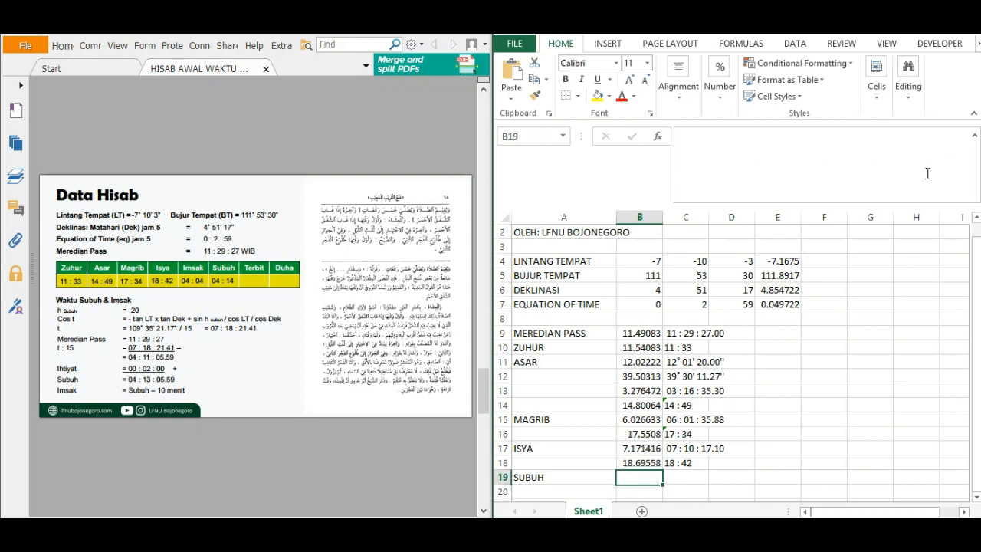
pyautogui.click(805, 171)
pyautogui.hotkey('ctrl', 'v')
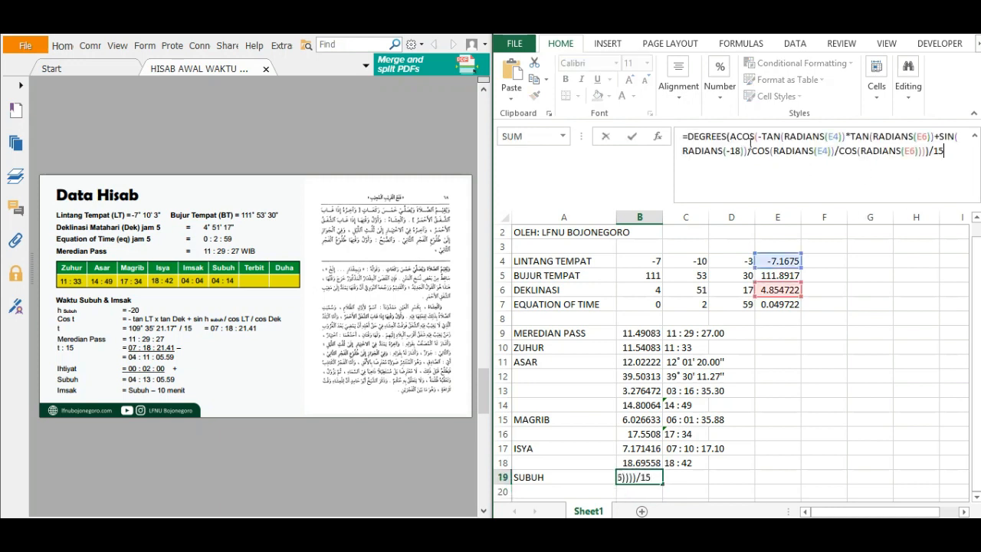
# Change the sun altitude in the B19 formula to -20 for Subuh.
pyautogui.click(741, 151)
pyautogui.press('BackSpace')
pyautogui.press('BackSpace')
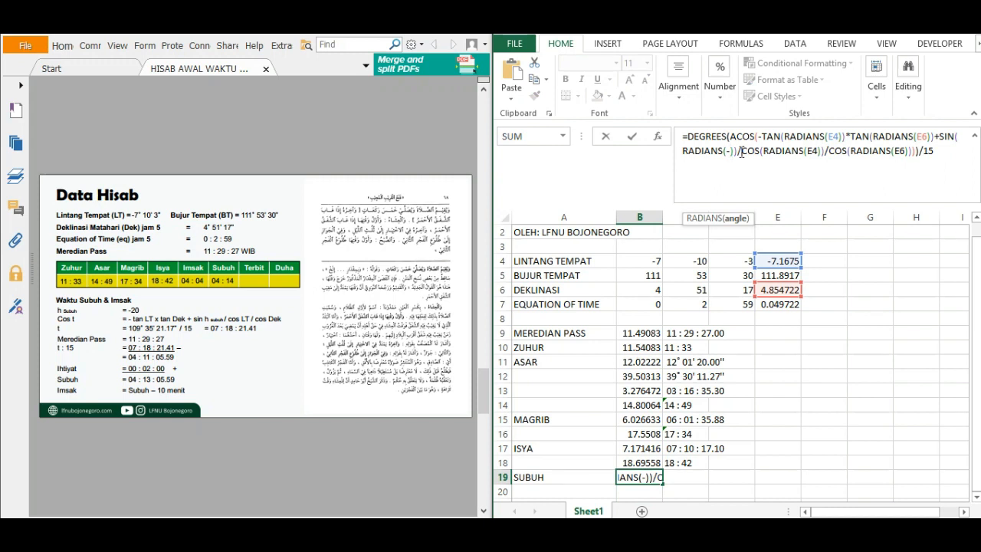
pyautogui.write('20')
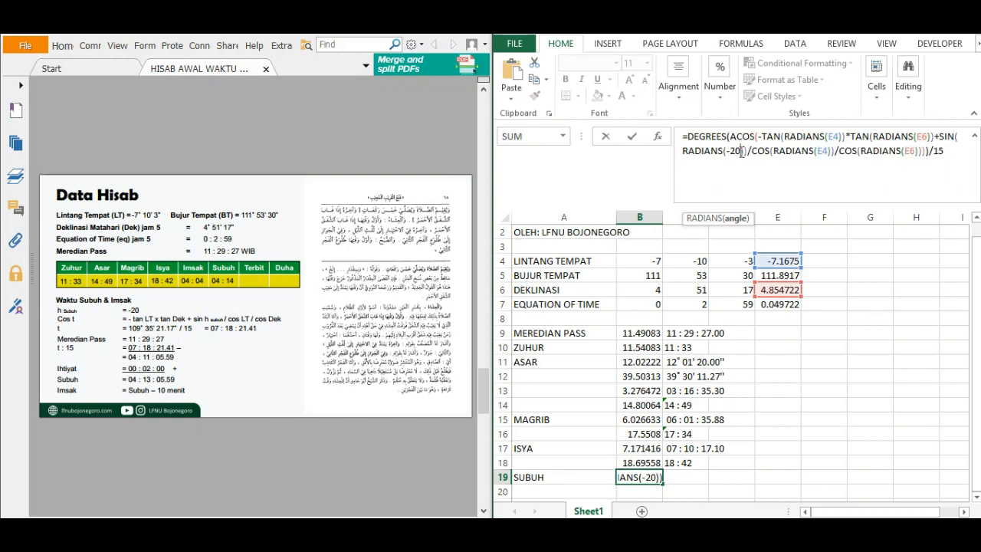
pyautogui.press('Return')
pyautogui.press('Up')
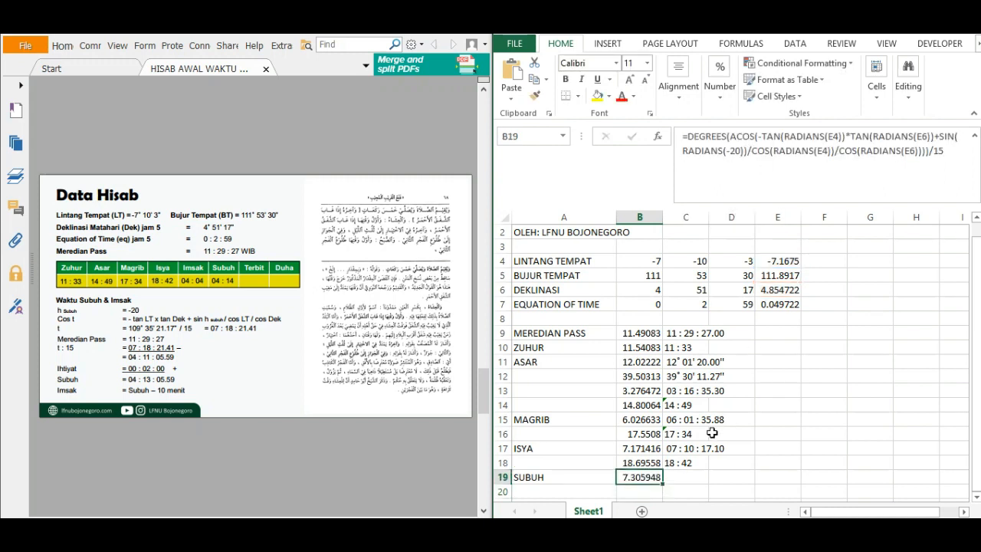
# Copy the hours, minutes and seconds display formula from C17 to C19.
pyautogui.click(671, 474)
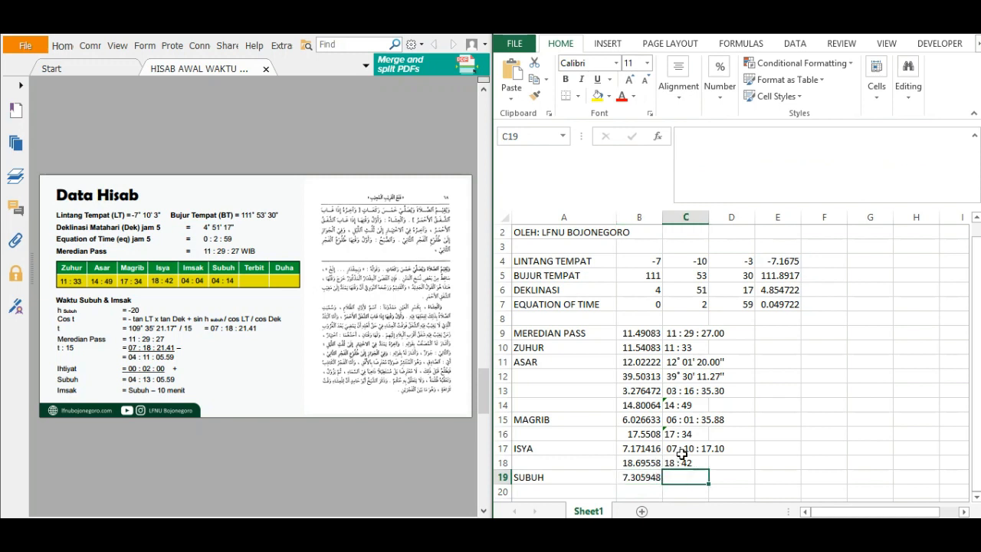
pyautogui.click(683, 452)
pyautogui.hotkey('ctrl', 'c')
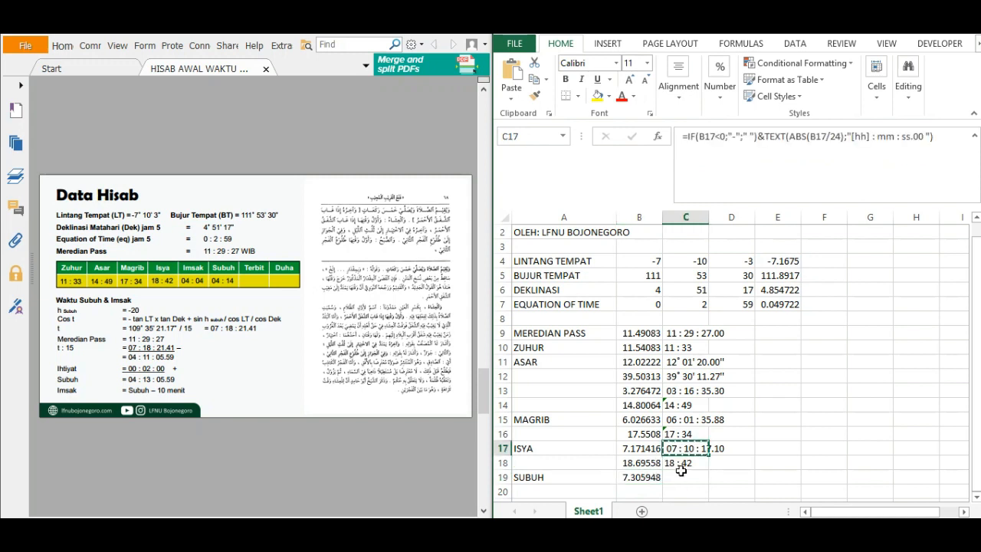
pyautogui.click(687, 477)
pyautogui.hotkey('ctrl', 'v')
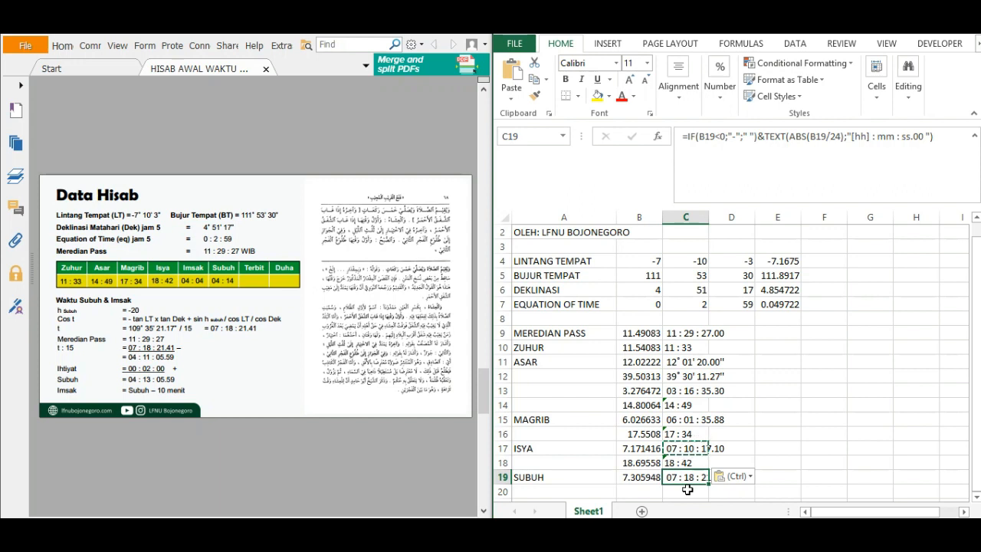
pyautogui.press('Escape')
pyautogui.press('Up')
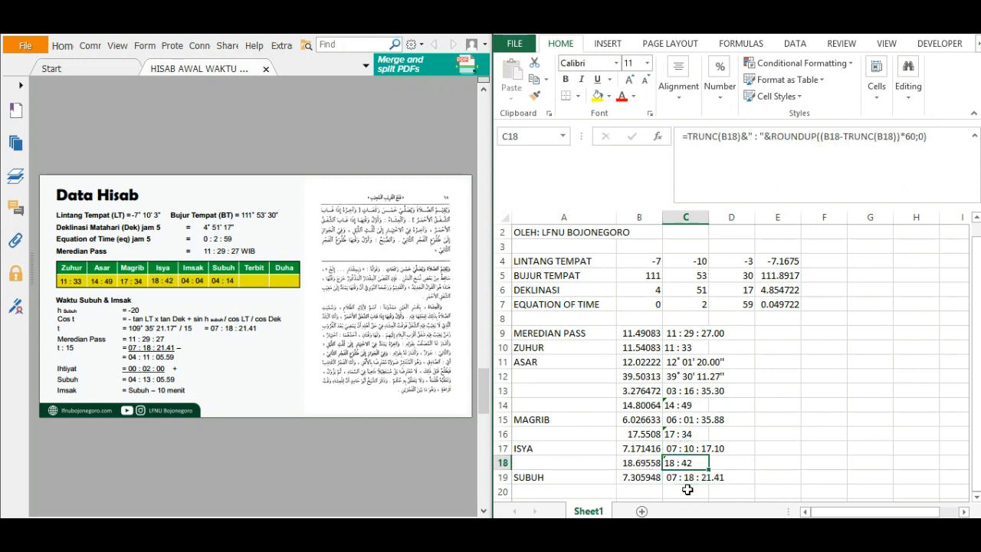
pyautogui.press('Down')
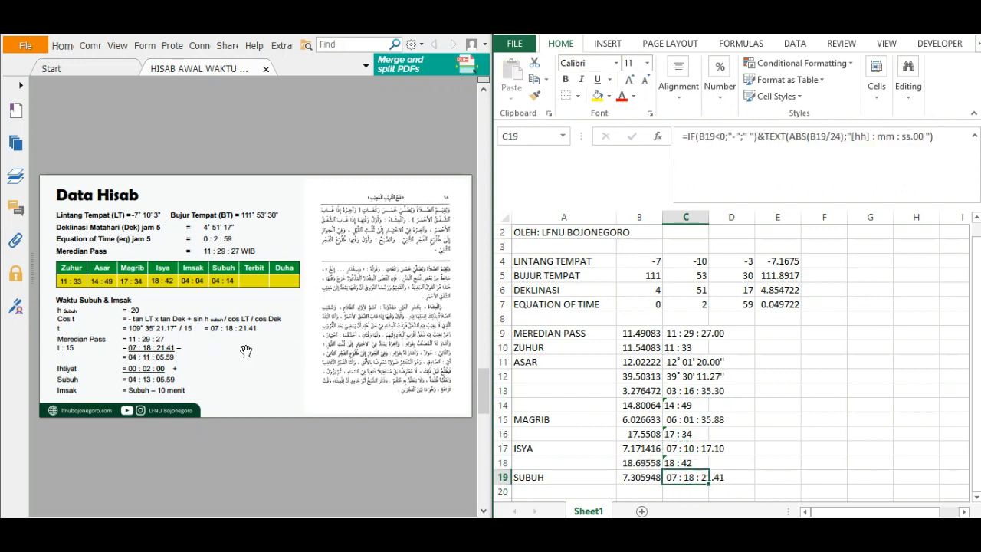
# Enter a Subuh time formula in B20 that subtracts the hour angle from the meridian pass, =B9-B19.
pyautogui.click(759, 484)
pyautogui.click(683, 478)
pyautogui.click(638, 495)
pyautogui.write('=')
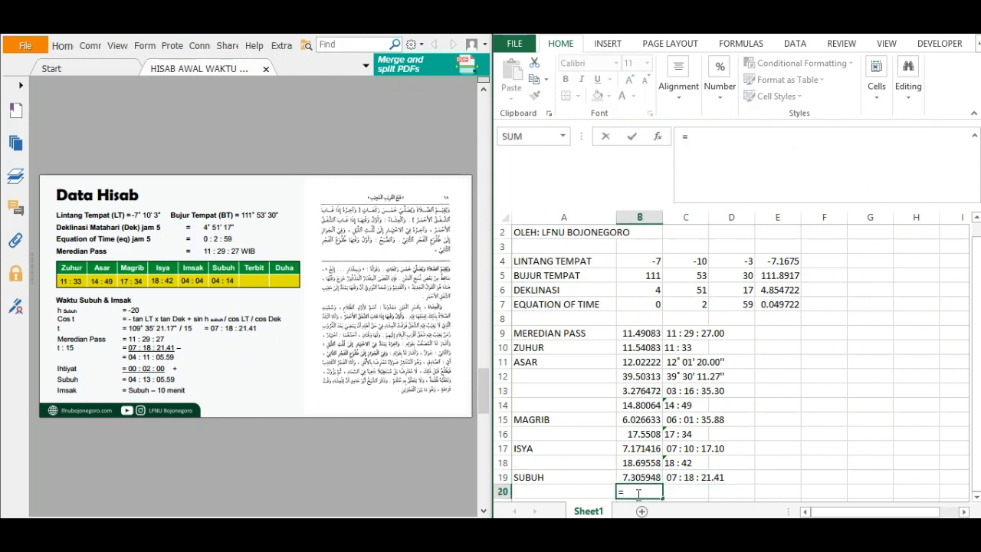
pyautogui.click(641, 334)
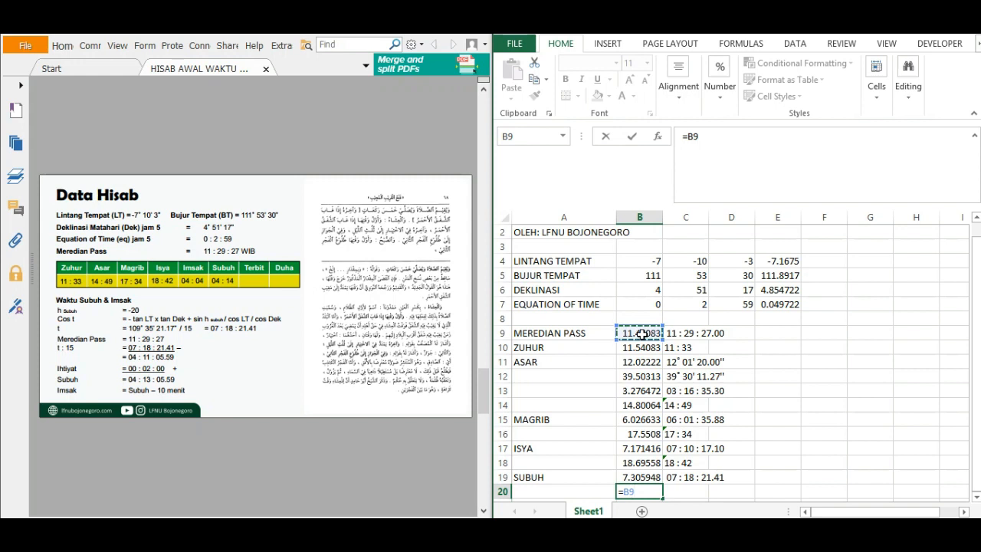
pyautogui.write('-')
pyautogui.click(642, 476)
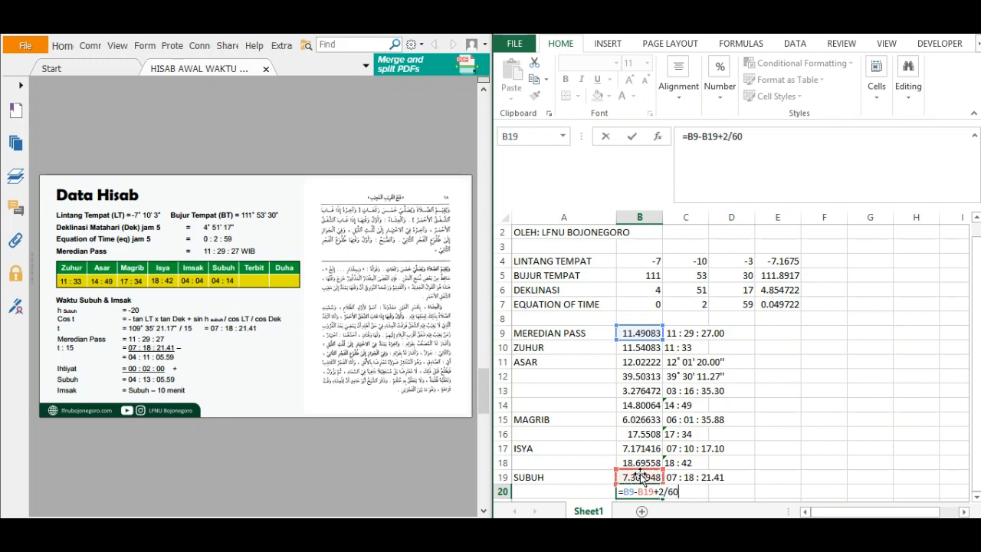
# Complete the Subuh formula in B20 as =B9-B19+2/60 and copy the hours-and-minutes display formula from C18 to C20.
pyautogui.press('Return')
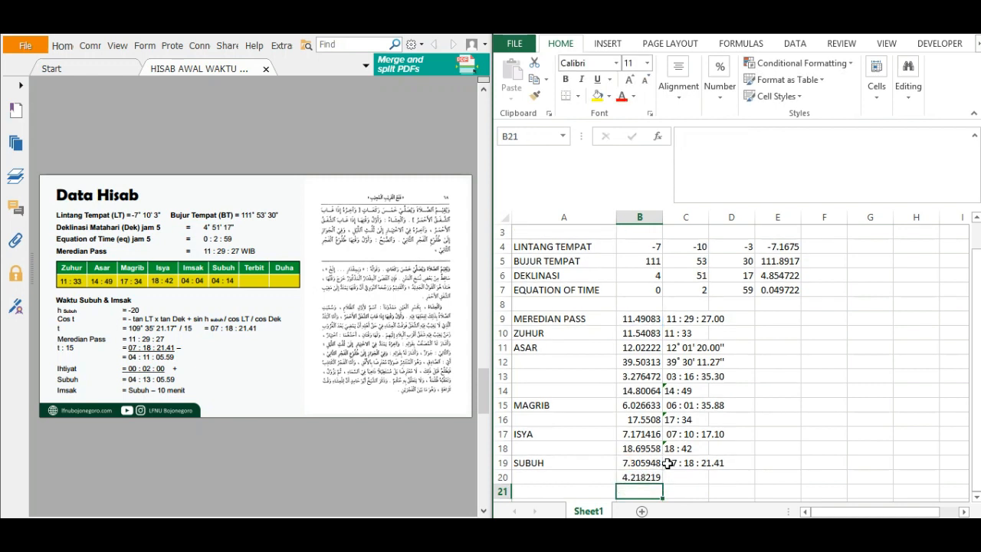
pyautogui.click(669, 450)
pyautogui.hotkey('ctrl', 'c')
pyautogui.click(682, 476)
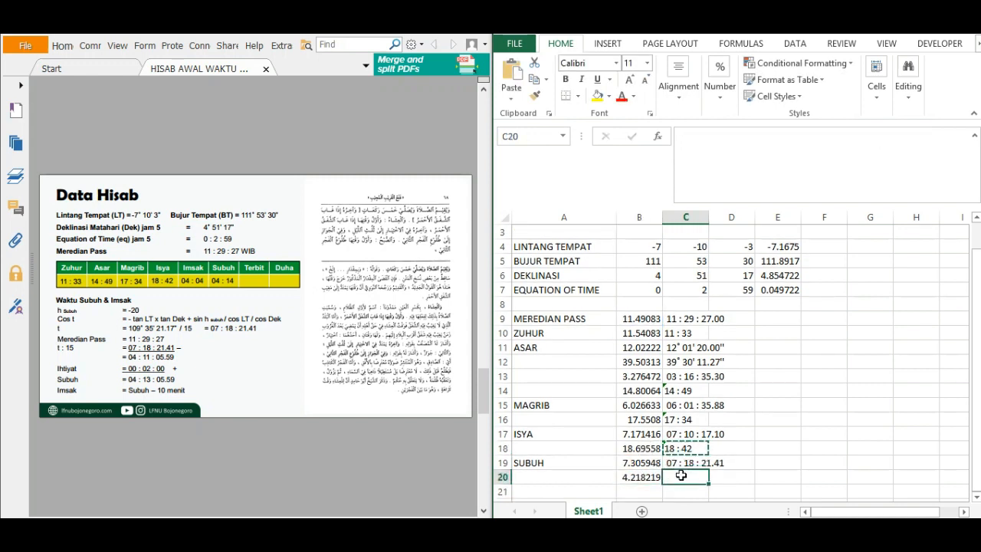
pyautogui.hotkey('ctrl', 'v')
pyautogui.press('Escape')
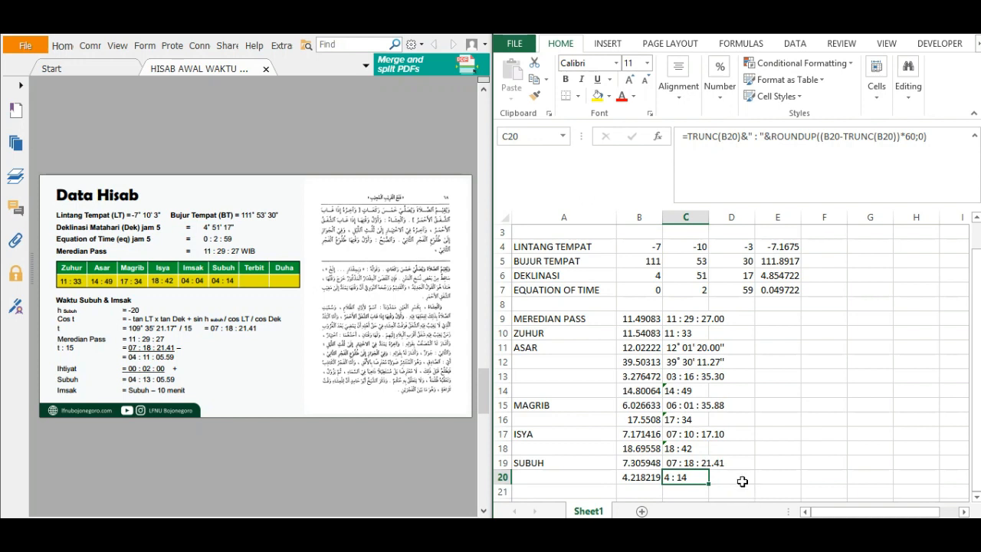
pyautogui.press('Right')
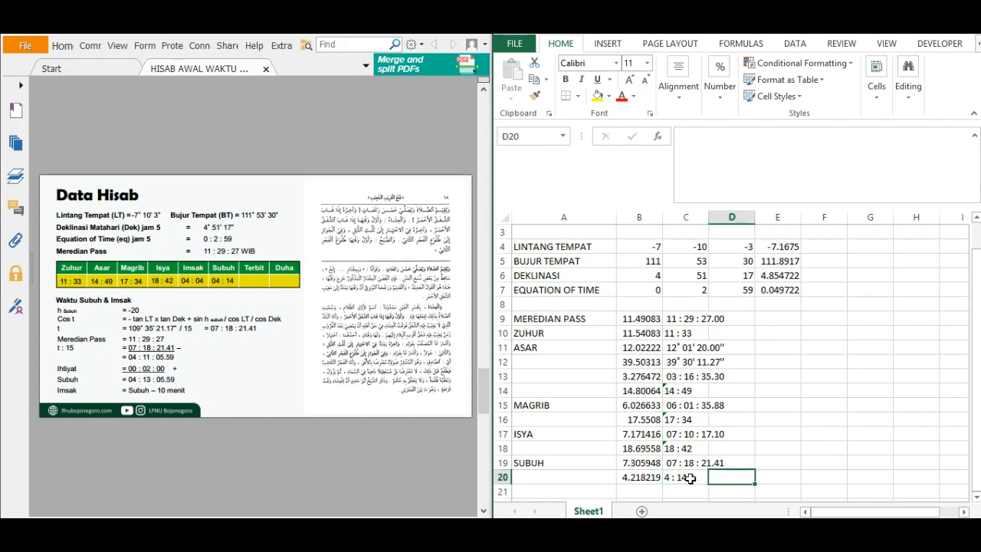
# Label cell A21 as IMSAK.
pyautogui.click(577, 487)
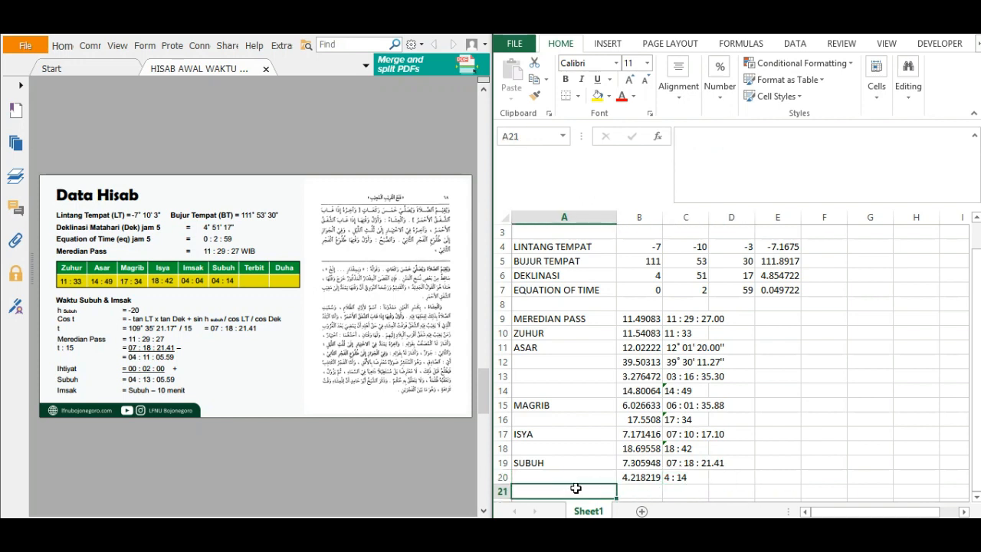
pyautogui.write('IMSAK')
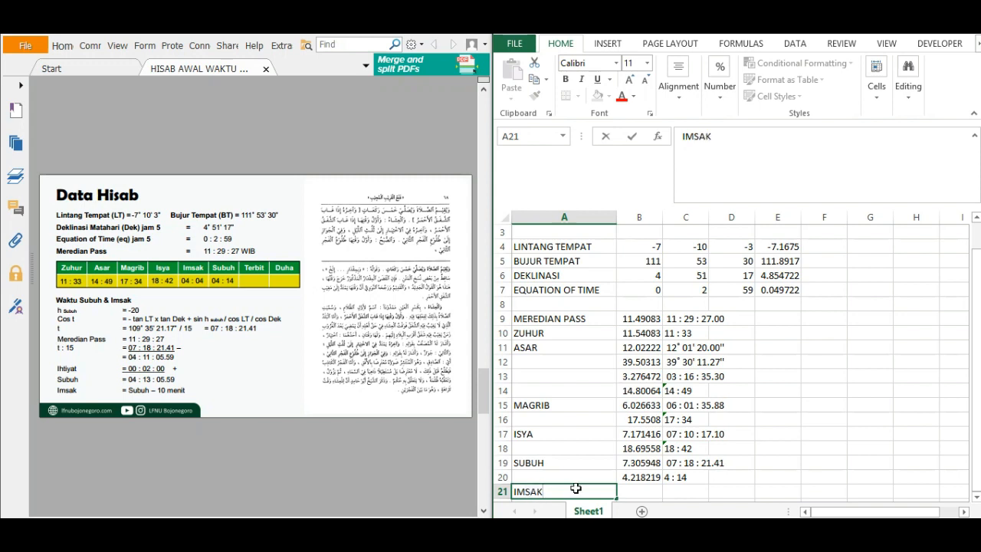
pyautogui.press('Tab')
pyautogui.press('Up')
pyautogui.press('Down')
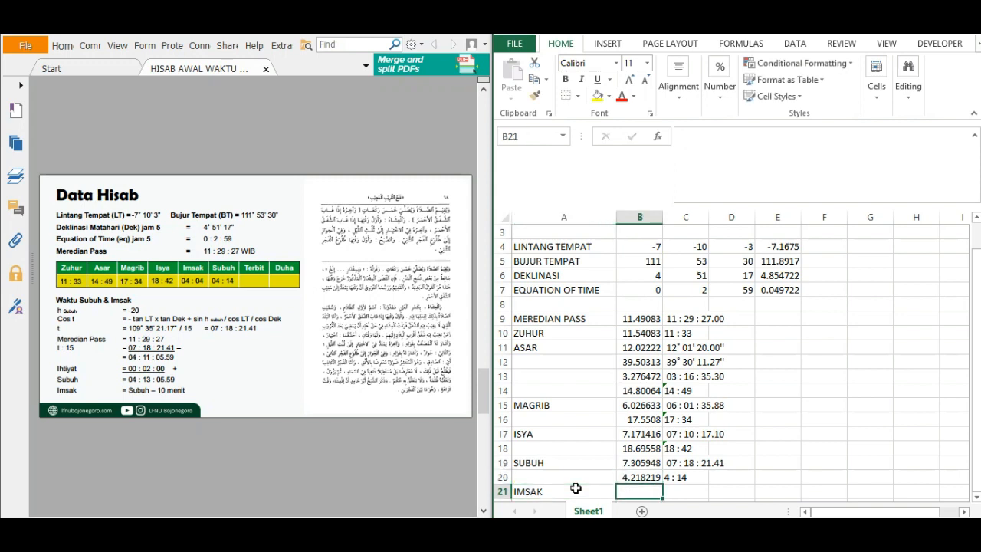
# Enter the Imsak formula =B20-10/60 in B21 and copy the hours-and-minutes display formula from C20 to C21.
pyautogui.write('=')
pyautogui.click(640, 477)
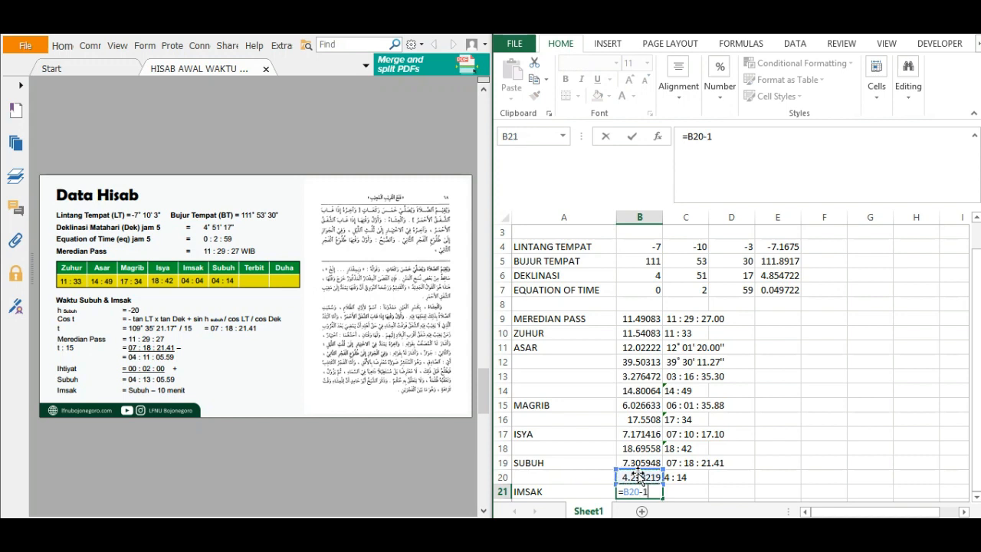
pyautogui.write('-10/60')
pyautogui.press('Return')
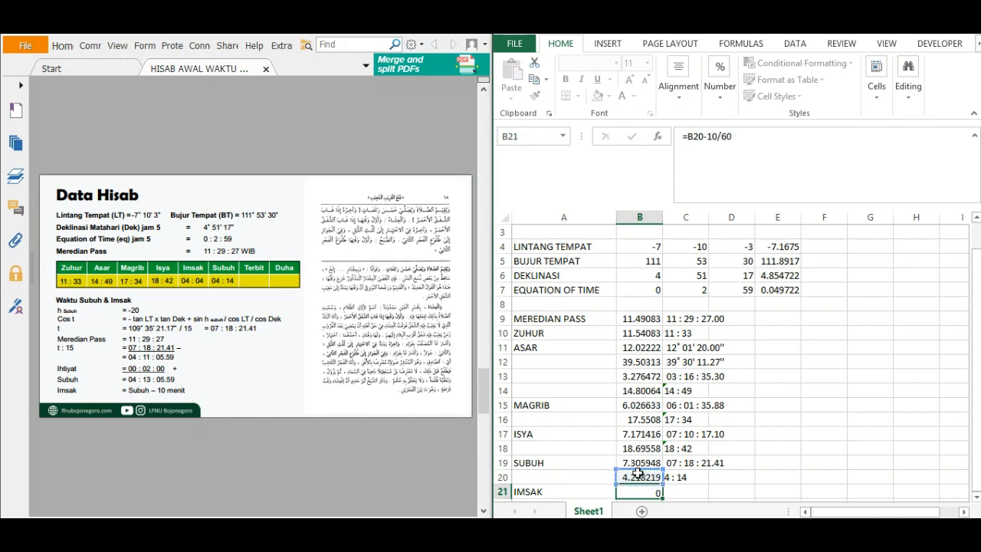
pyautogui.click(702, 466)
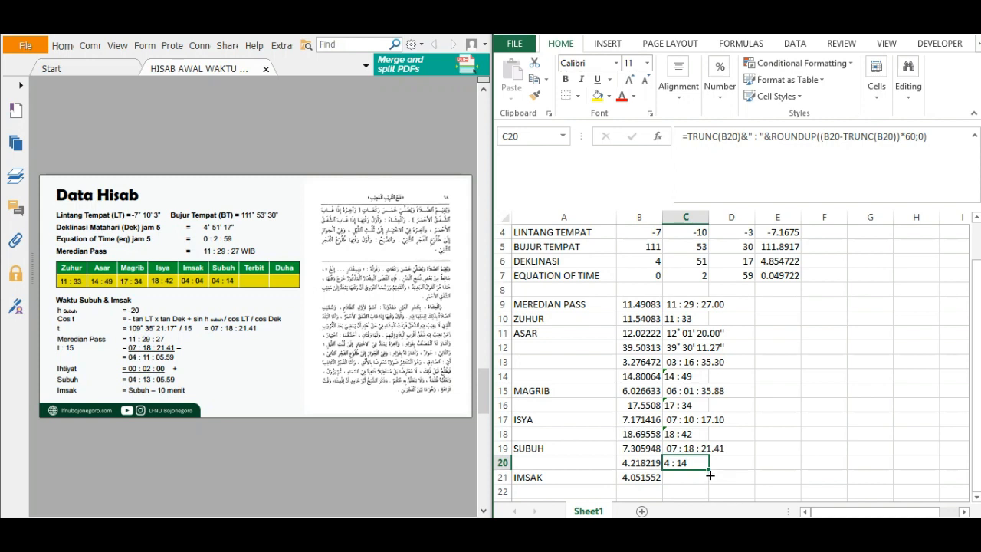
pyautogui.moveTo(710, 475); pyautogui.dragTo(699, 483)
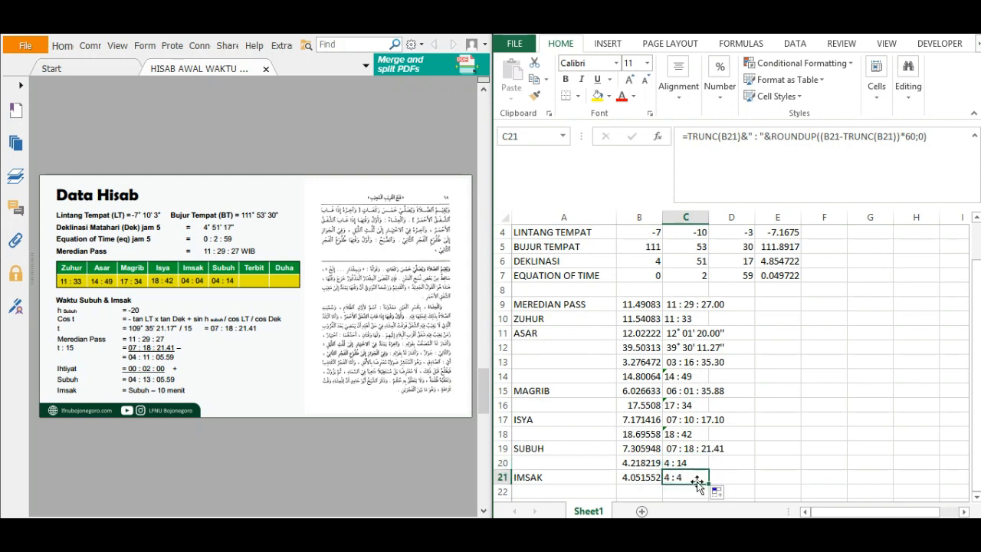
# Bring up the Waktu Terbit page of the PDF and label cell A22 as TERBIT.
pyautogui.click(539, 489)
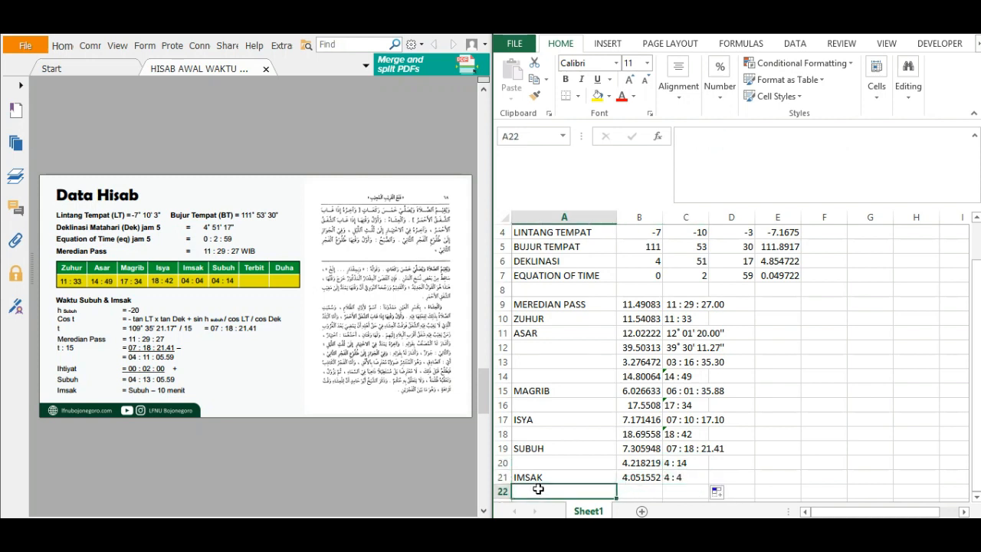
pyautogui.click(247, 345)
pyautogui.scroll(-3, 248, 344)
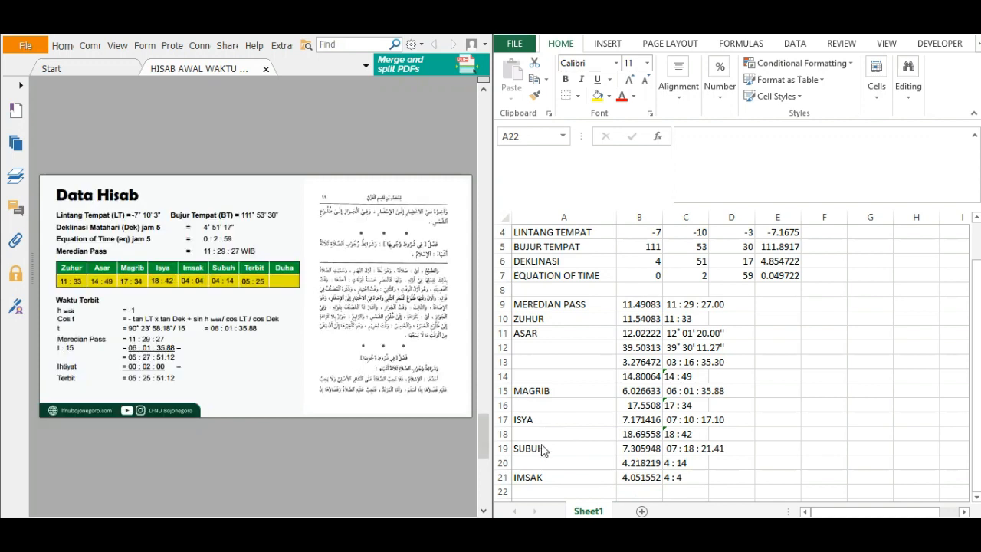
pyautogui.click(559, 488)
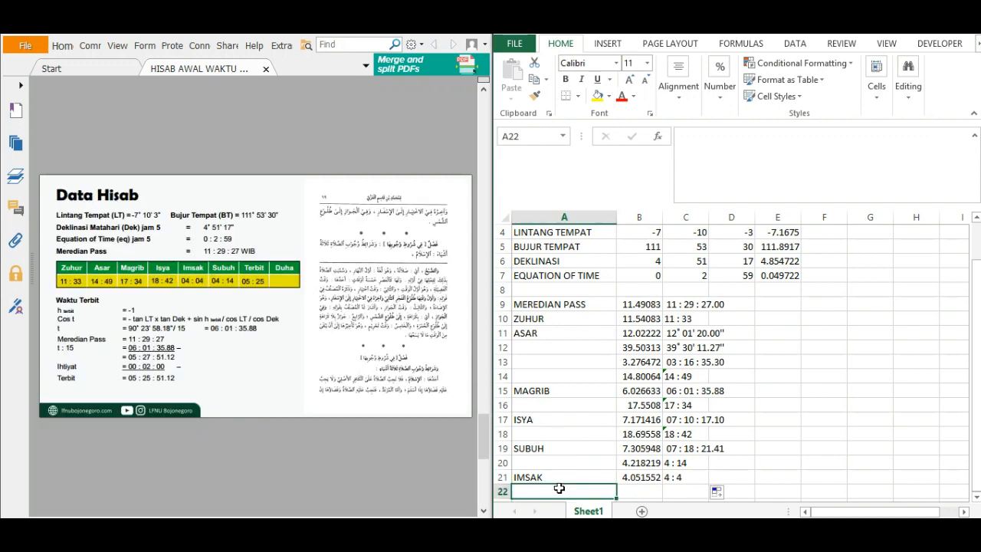
pyautogui.write('TERBIT')
pyautogui.press('Return')
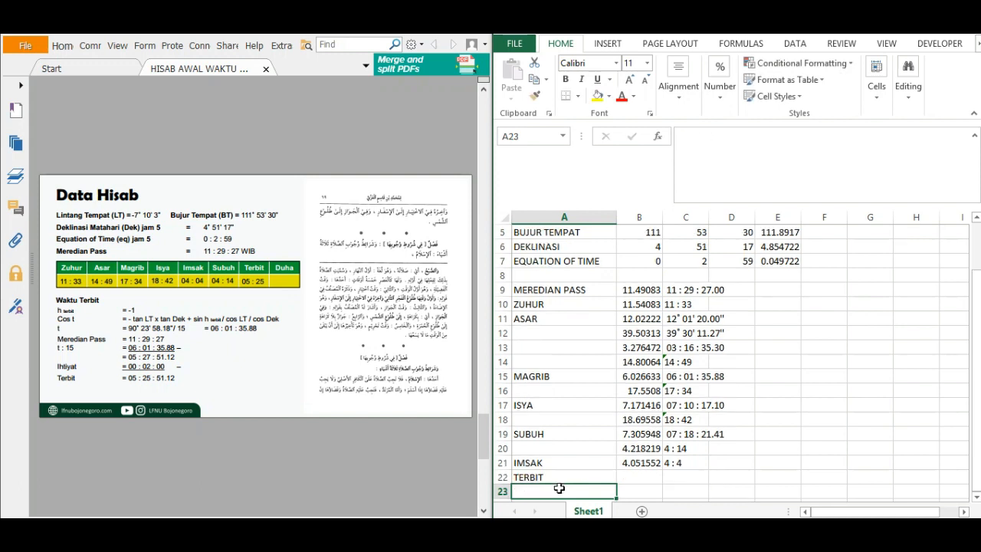
pyautogui.press('Up')
pyautogui.press('Right')
pyautogui.click(639, 448)
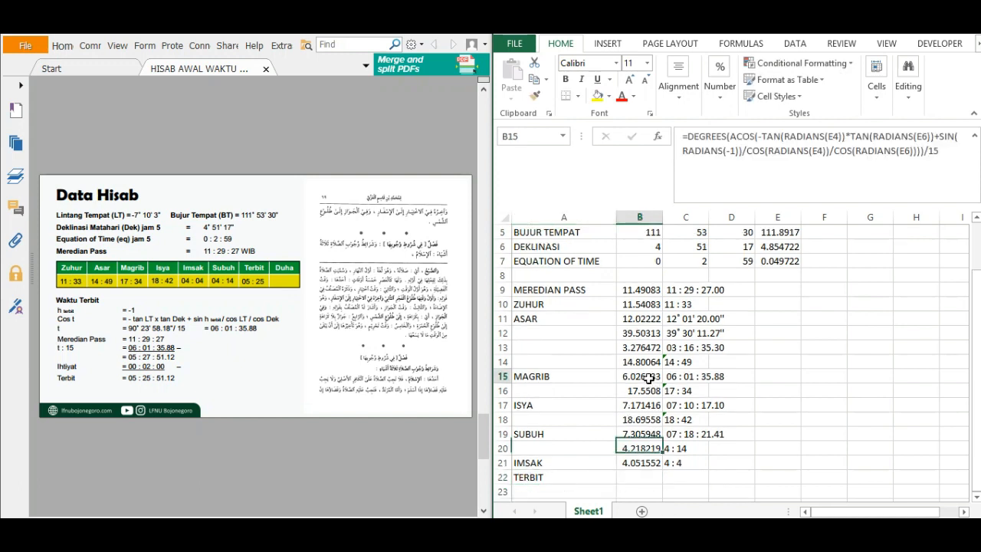
pyautogui.click(639, 377)
pyautogui.moveTo(952, 151); pyautogui.dragTo(682, 136)
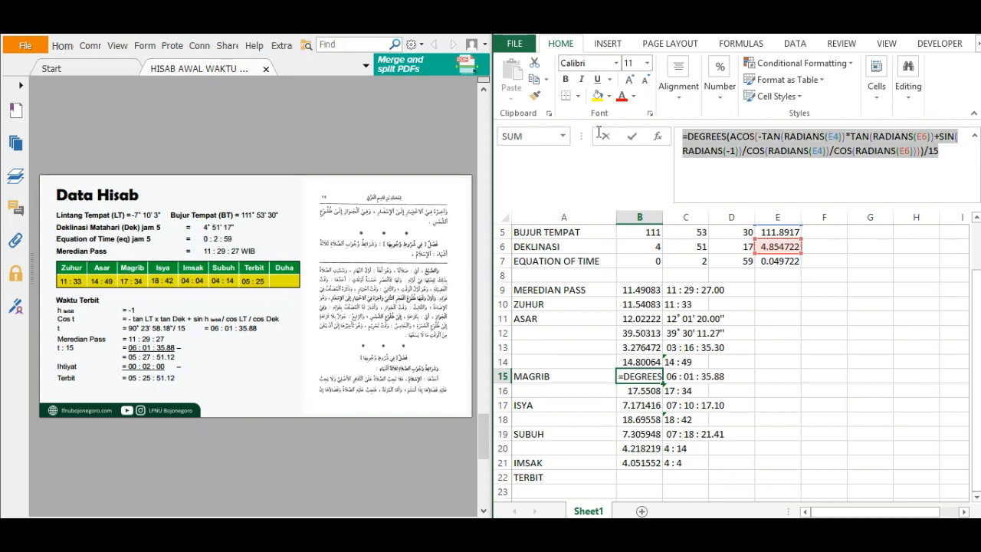
pyautogui.click(635, 479)
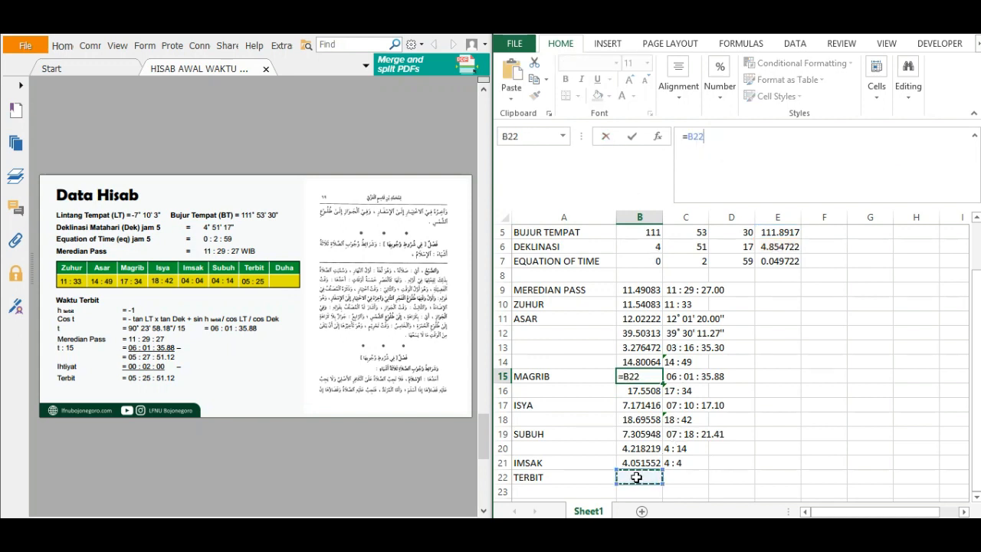
pyautogui.hotkey('ctrl', 'z')
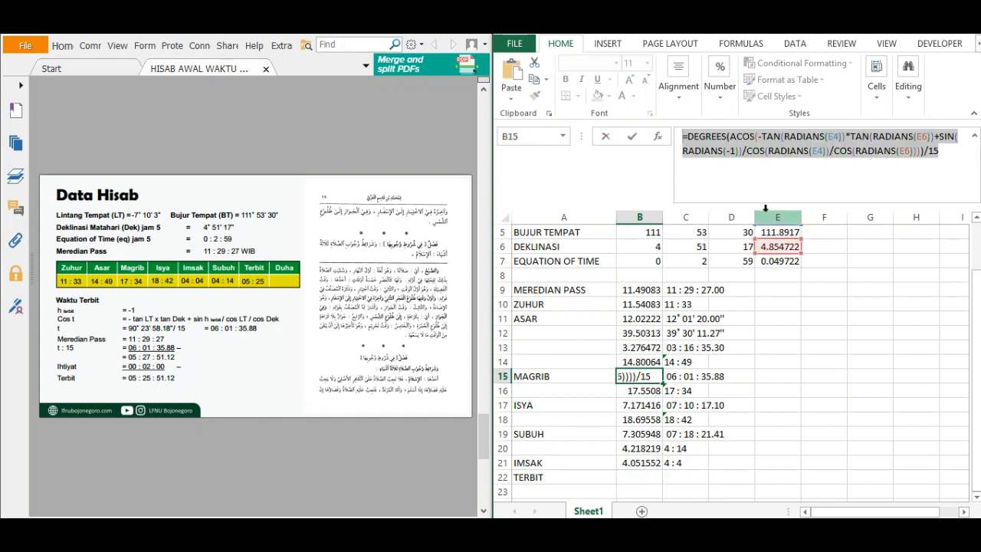
pyautogui.press('Return')
pyautogui.press('Down')
pyautogui.press('Down')
pyautogui.press('Down')
pyautogui.press('Down')
pyautogui.press('Down')
pyautogui.press('Down')
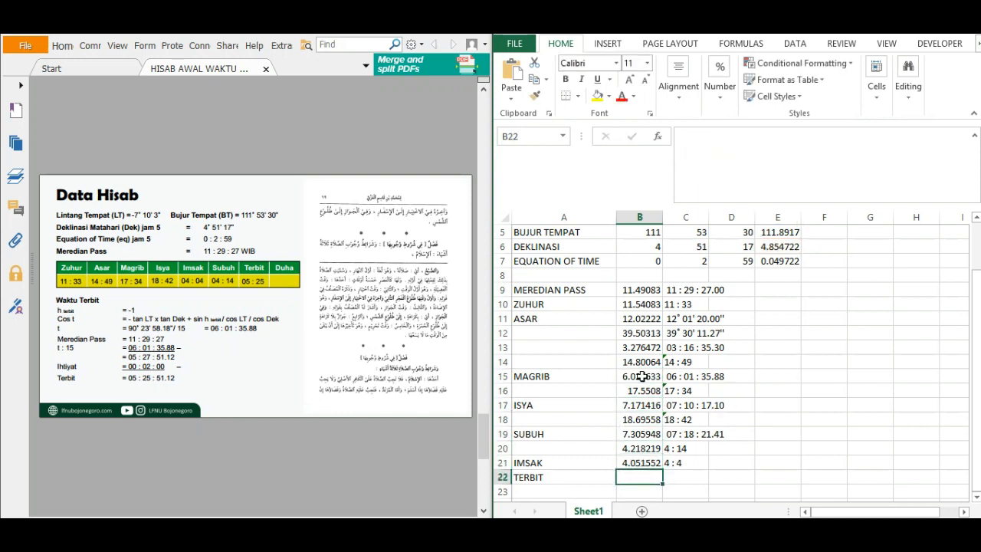
# Enter a Terbit formula in B22 that subtracts the Magrib hour angle in B15 and the two-minute ihtiyat from the meridian pass in B9.
pyautogui.write('=')
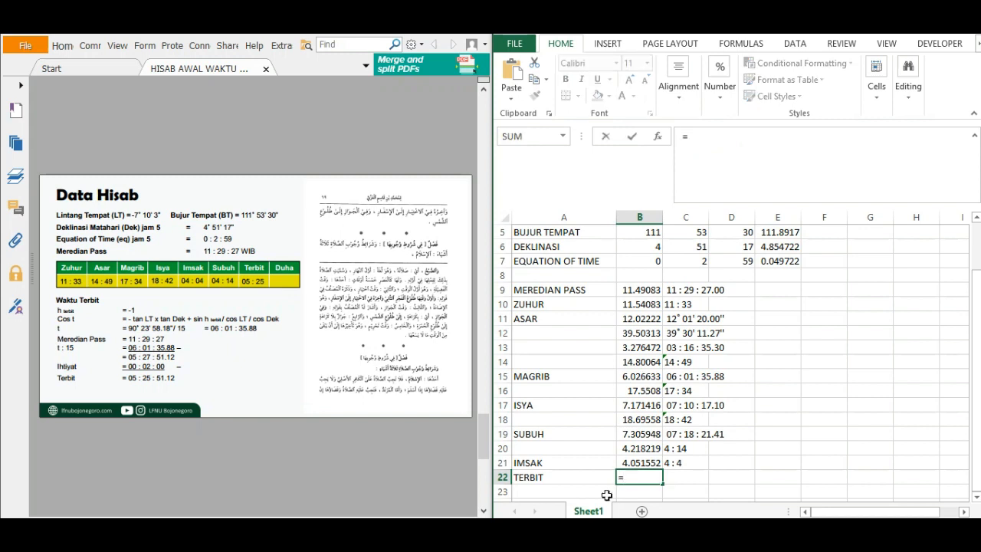
pyautogui.click(647, 289)
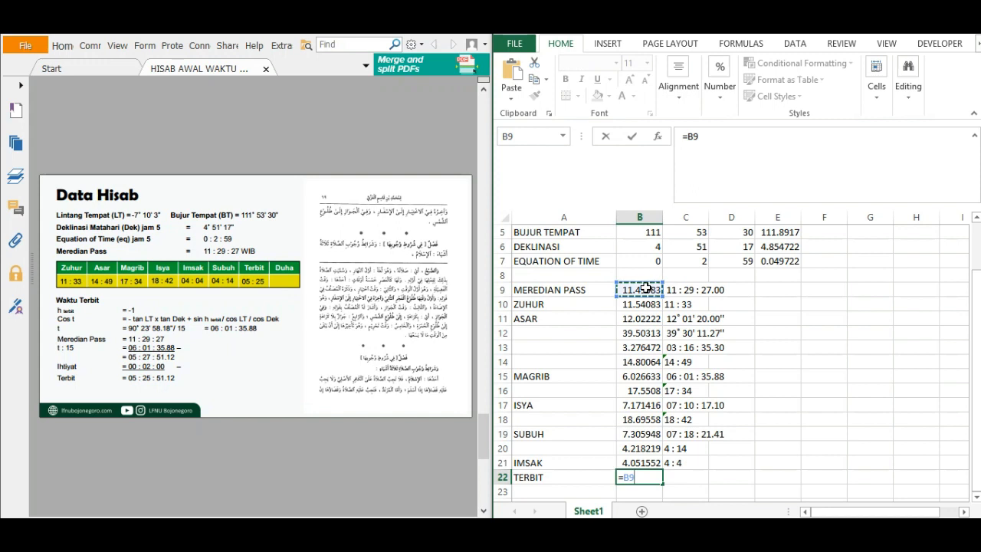
pyautogui.write('-')
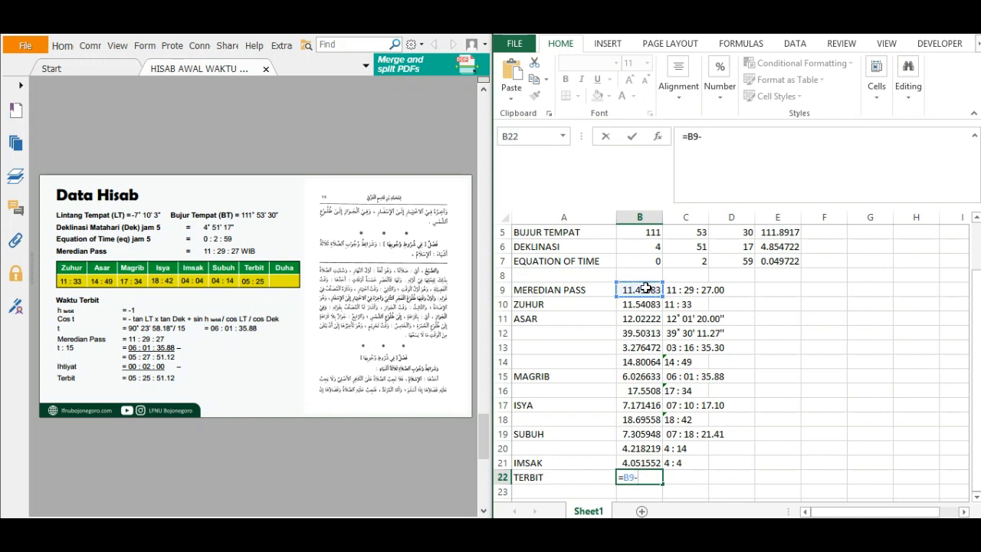
pyautogui.click(649, 377)
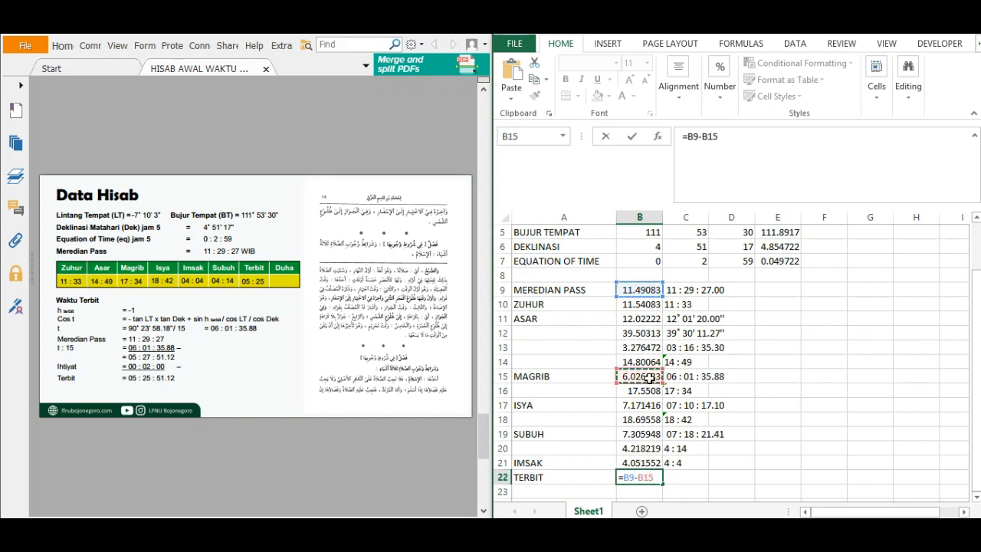
pyautogui.write('-2/60')
pyautogui.press('Return')
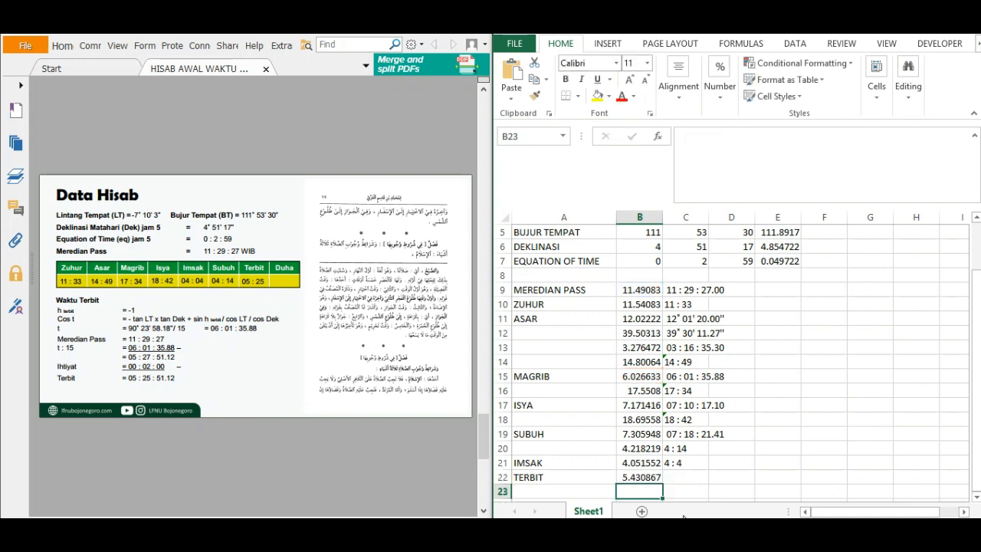
# Copy the hours-and-minutes display formula from C21 to C22 for Terbit.
pyautogui.click(681, 464)
pyautogui.moveTo(711, 470); pyautogui.dragTo(710, 484)
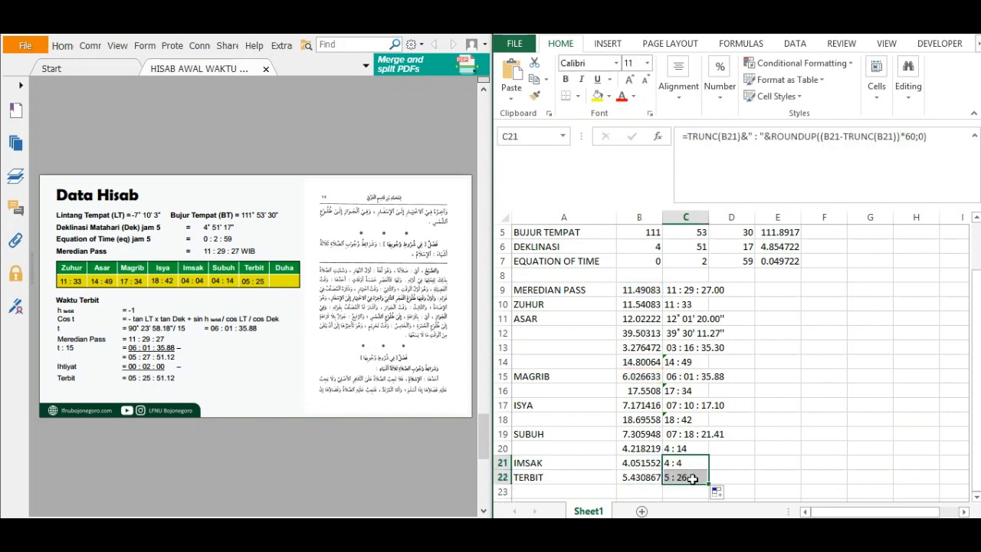
pyautogui.click(683, 478)
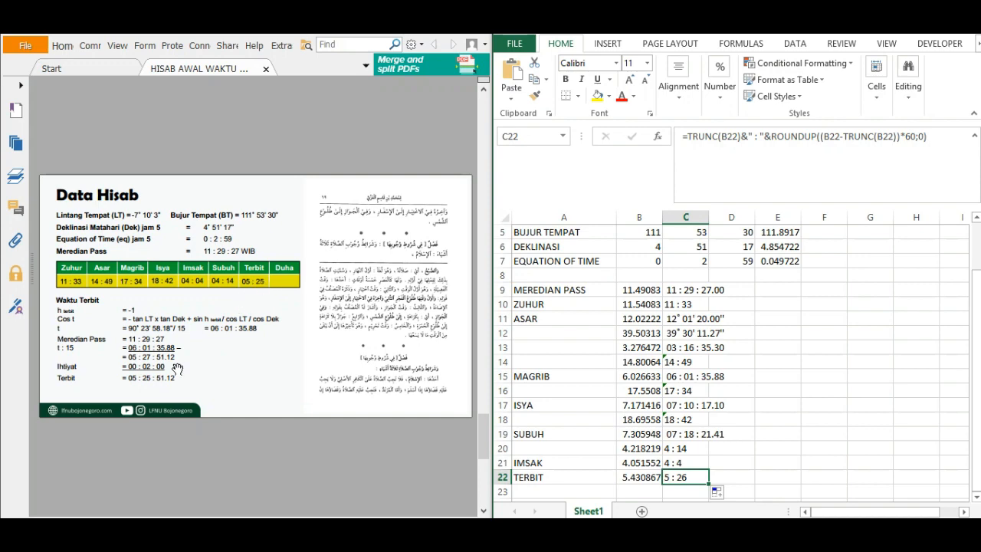
# Bring up the Waktu Duha page of the PDF and label cell A23 as DUHA.
pyautogui.click(250, 360)
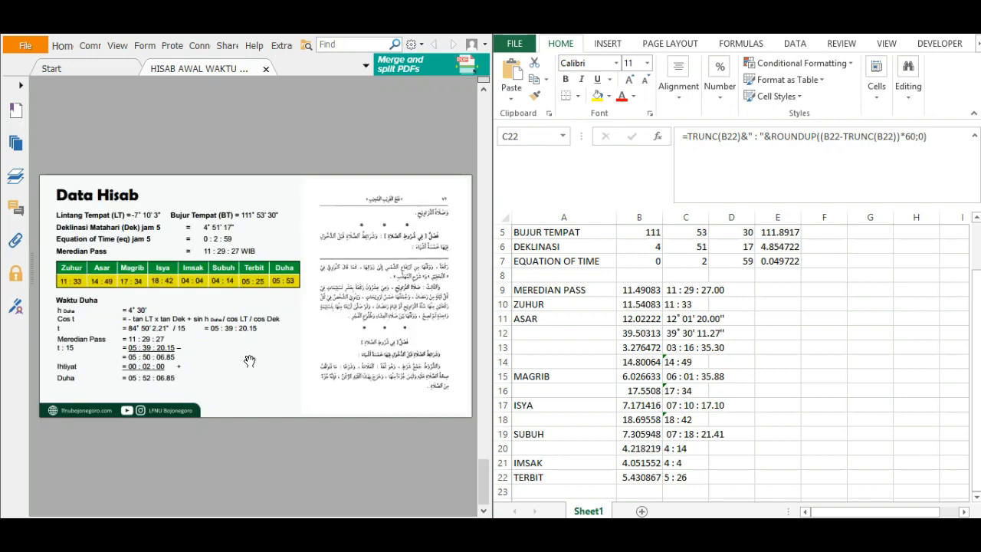
pyautogui.click(718, 442)
pyautogui.click(583, 491)
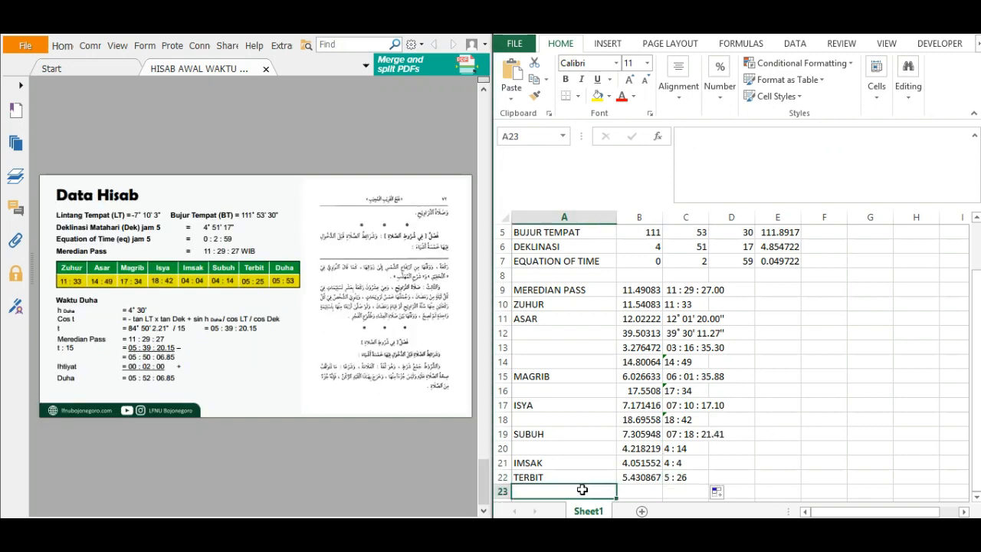
pyautogui.write('DUHA')
pyautogui.press('Return')
pyautogui.press('Up')
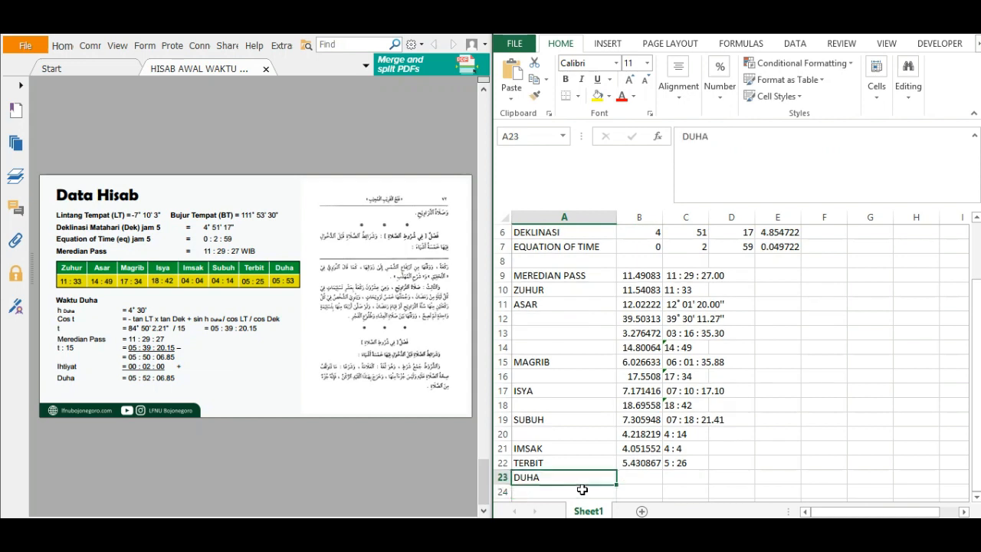
# Copy the Subuh hour angle formula text from B19 into B23, leaving the original formula in B19 intact.
pyautogui.press('Right')
pyautogui.click(633, 419)
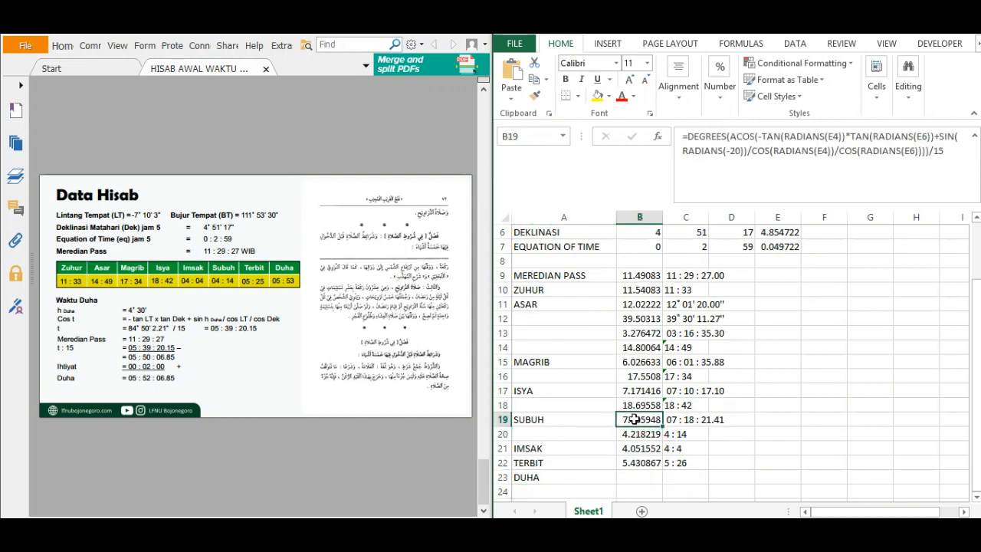
pyautogui.moveTo(680, 141); pyautogui.dragTo(942, 193)
pyautogui.hotkey('ctrl', 'c')
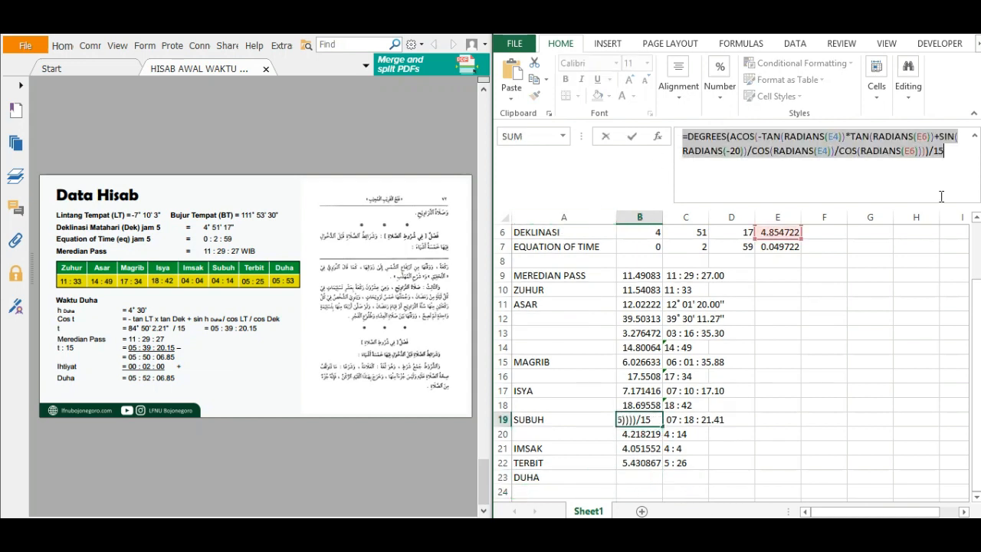
pyautogui.press('Escape')
pyautogui.press('Down')
pyautogui.press('Down')
pyautogui.press('Down')
pyautogui.press('Down')
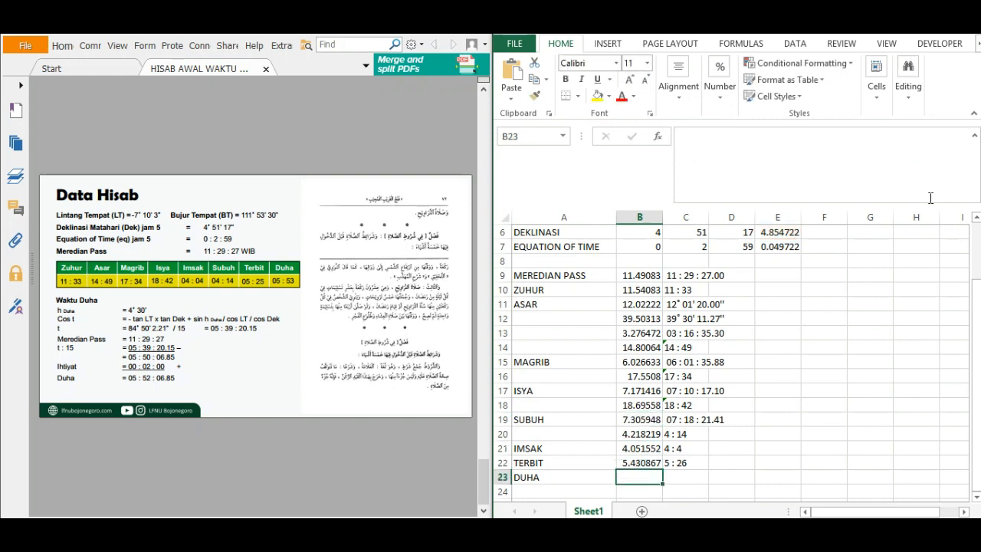
pyautogui.click(832, 161)
pyautogui.hotkey('ctrl', 'v')
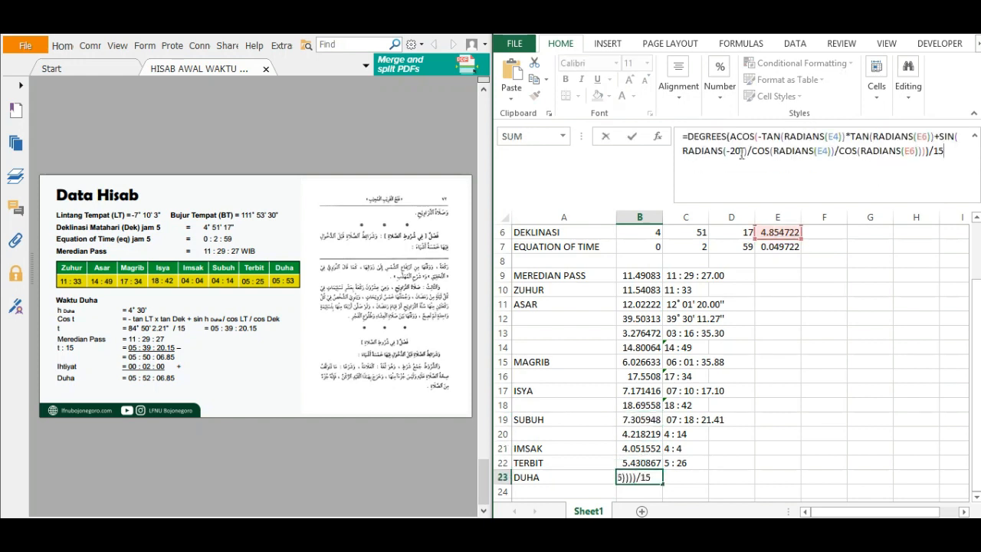
# Replace the sun altitude in the Duha hour angle formula in B23 with 4.5 degrees.
pyautogui.click(742, 151)
pyautogui.press('BackSpace')
pyautogui.press('BackSpace')
pyautogui.press('BackSpace')
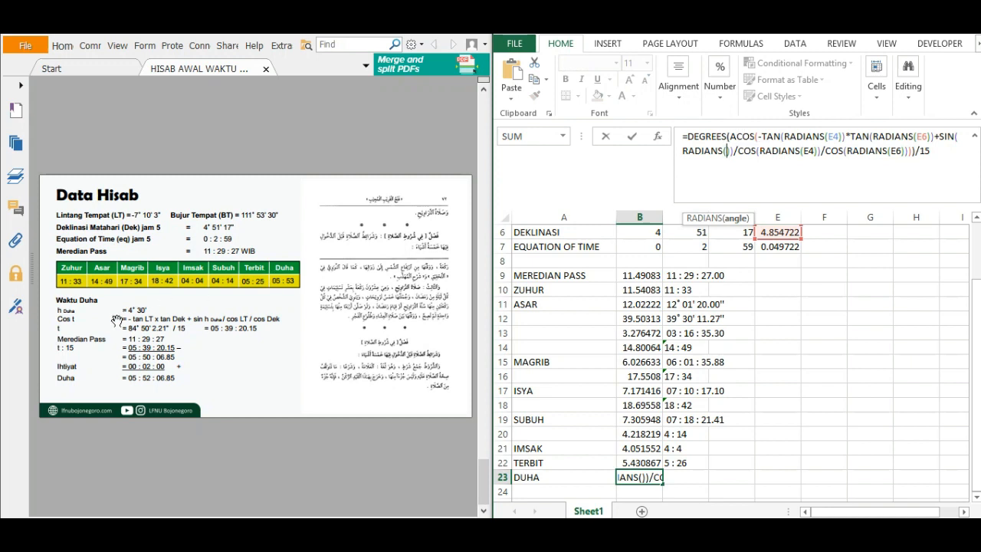
pyautogui.write('4.5')
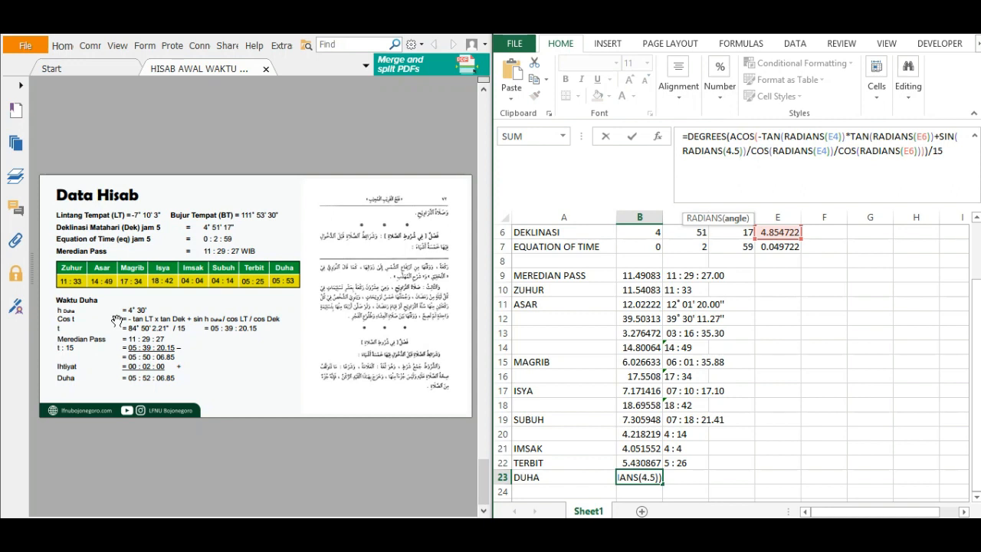
pyautogui.press('Return')
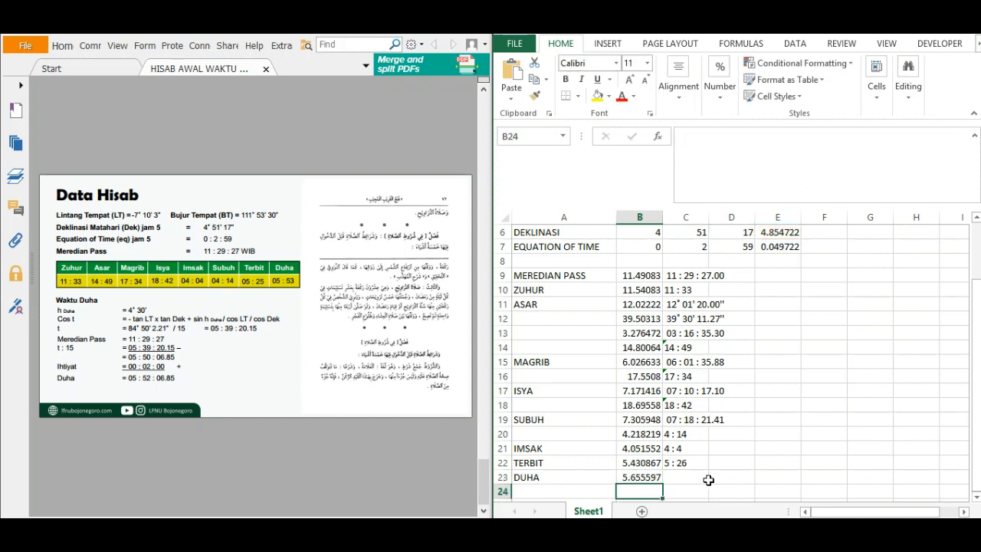
# Copy the hours, minutes and seconds display formula from C19 to C23 for the Duha hour angle.
pyautogui.click(694, 422)
pyautogui.hotkey('ctrl', 'c')
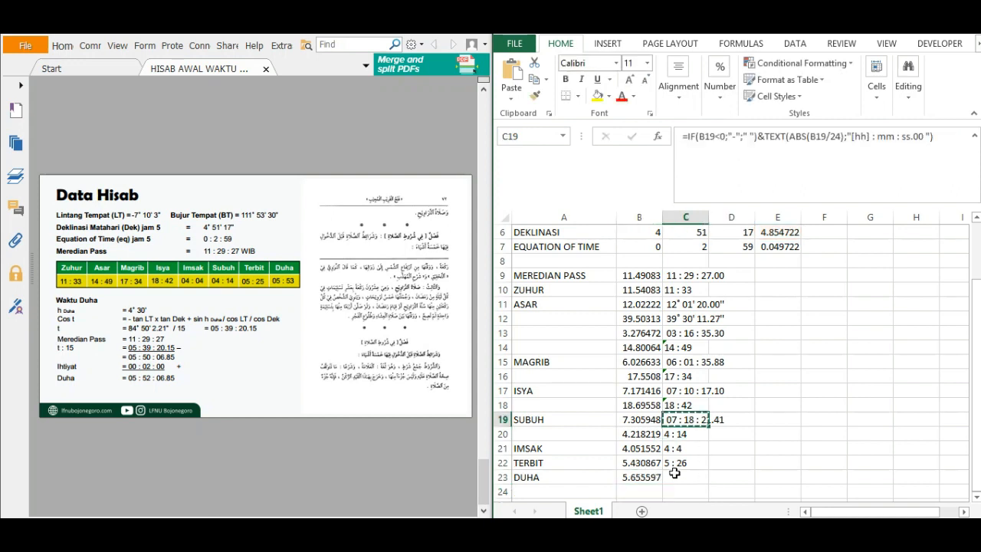
pyautogui.click(674, 474)
pyautogui.hotkey('ctrl', 'v')
pyautogui.press('Escape')
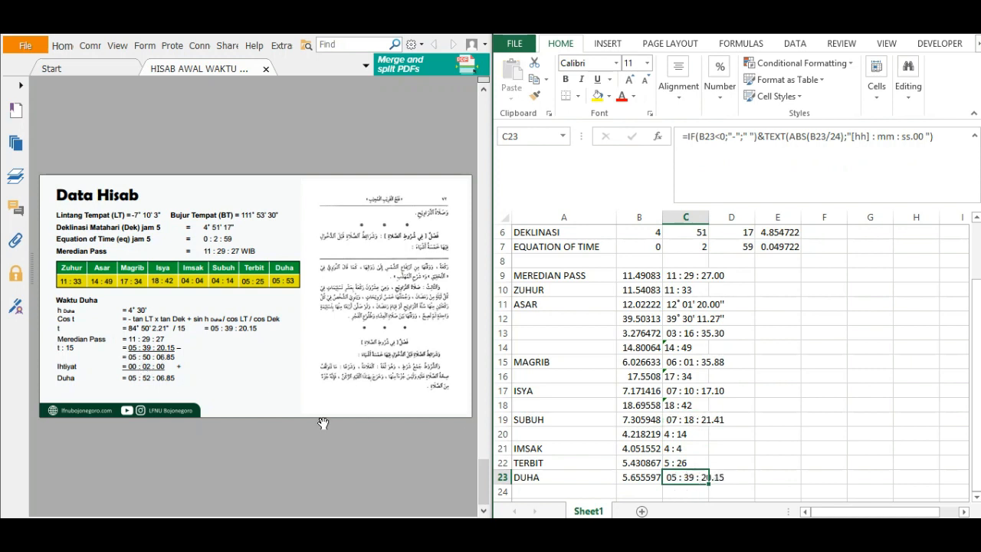
pyautogui.click(779, 483)
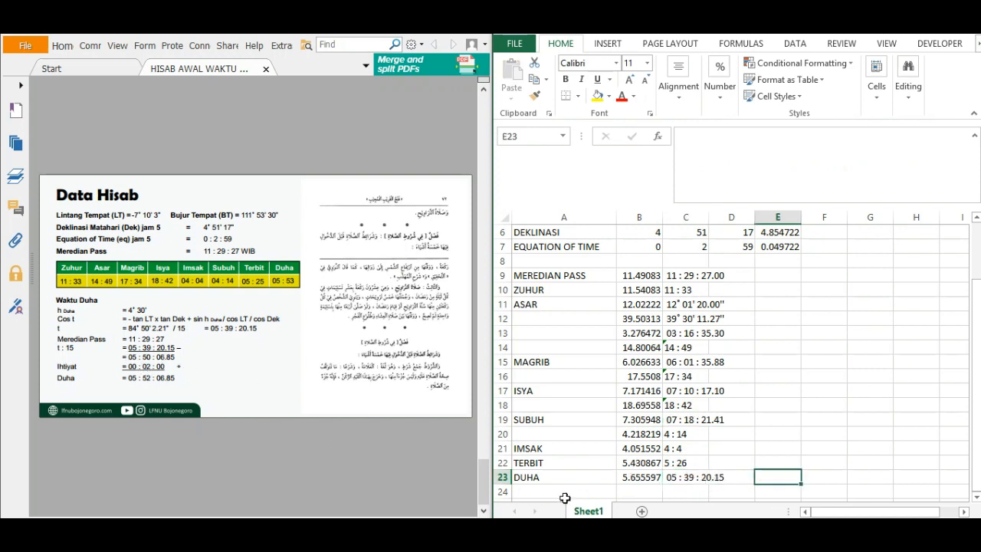
# Enter the Duha time formula =B9-B23+2/60 in B24, subtracting the hour angle from the meridian pass and adding the ihtiyat.
pyautogui.click(636, 489)
pyautogui.write('=')
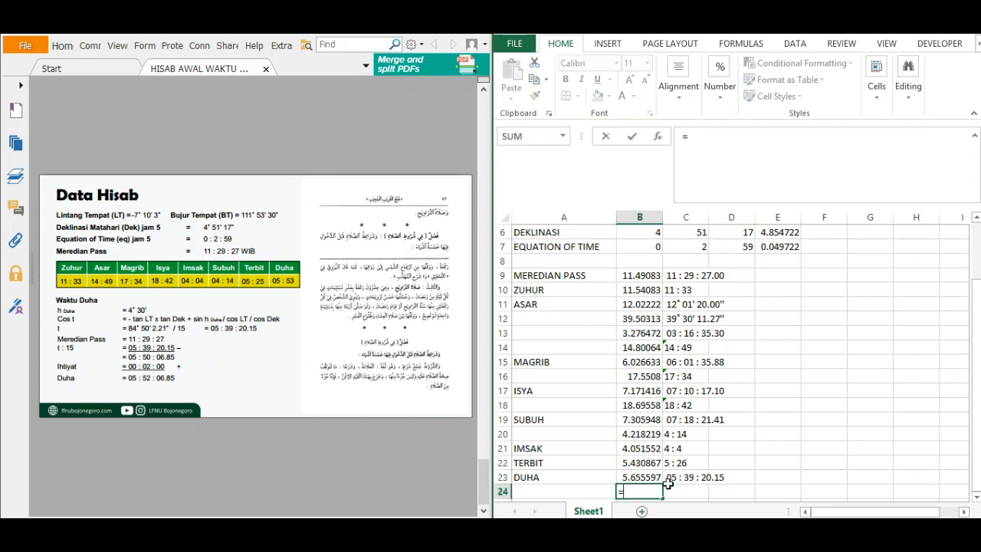
pyautogui.click(634, 276)
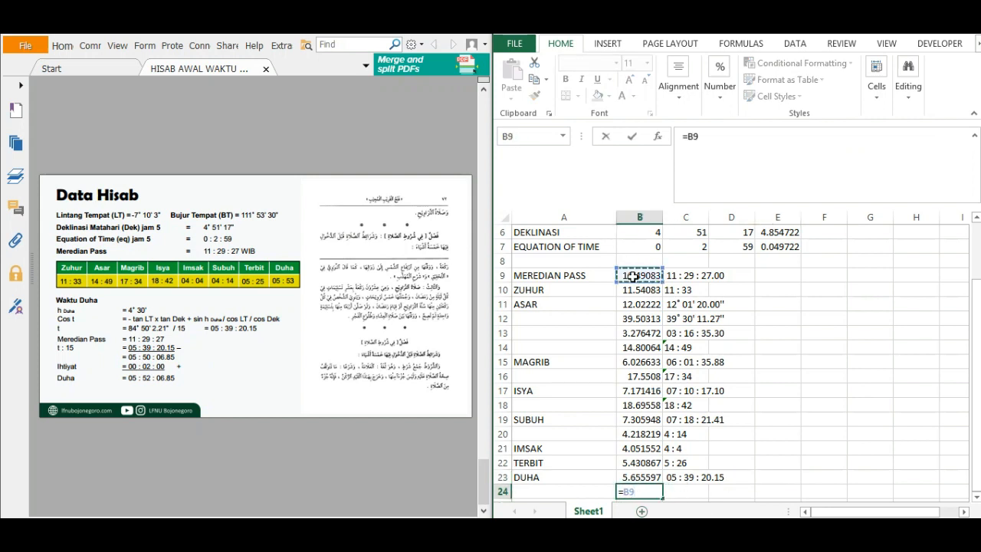
pyautogui.write('-')
pyautogui.click(651, 476)
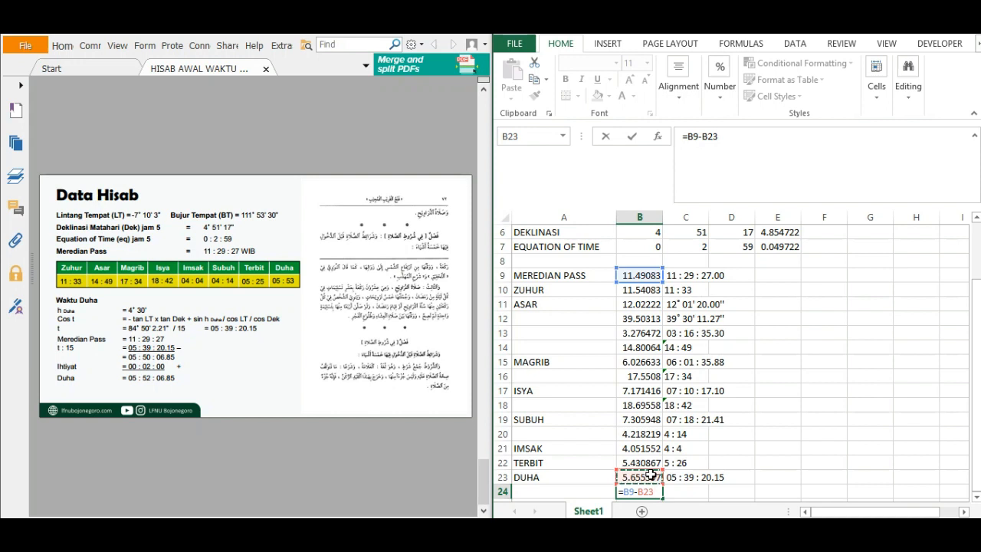
pyautogui.write('+2/60')
pyautogui.press('Return')
# Copy the hours-and-minutes display formula from C22 to C24 for the Duha time.
pyautogui.click(690, 449)
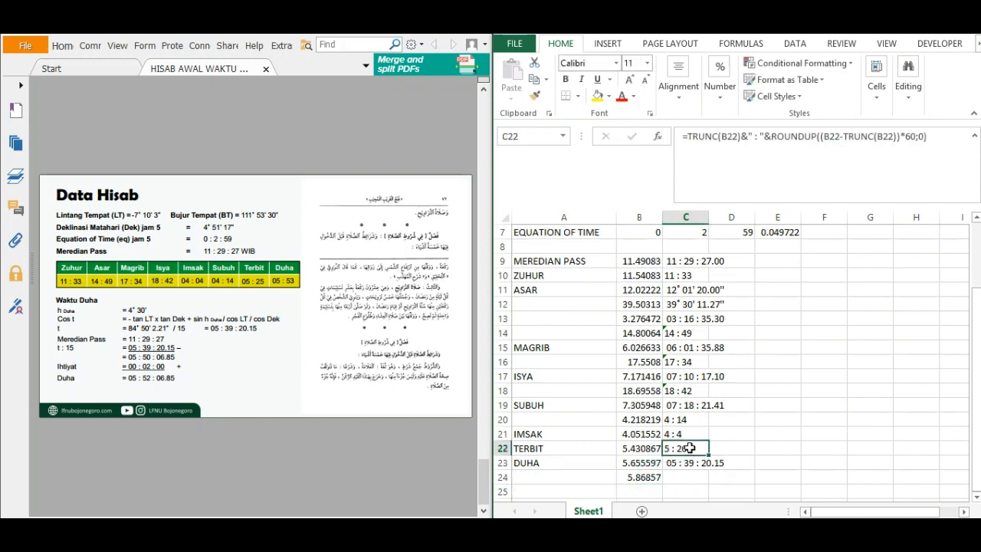
pyautogui.hotkey('ctrl', 'c')
pyautogui.click(686, 477)
pyautogui.hotkey('ctrl', 'v')
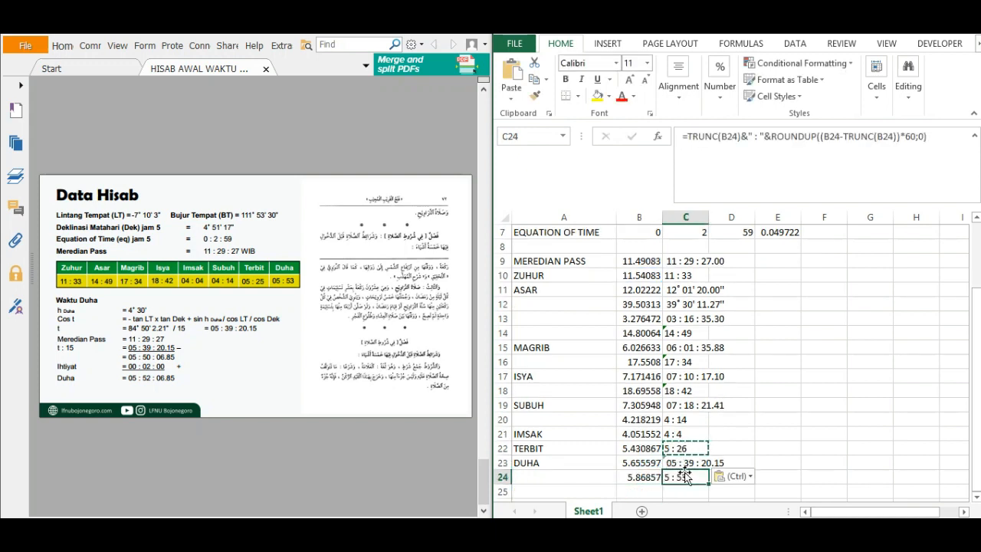
pyautogui.press('Escape')
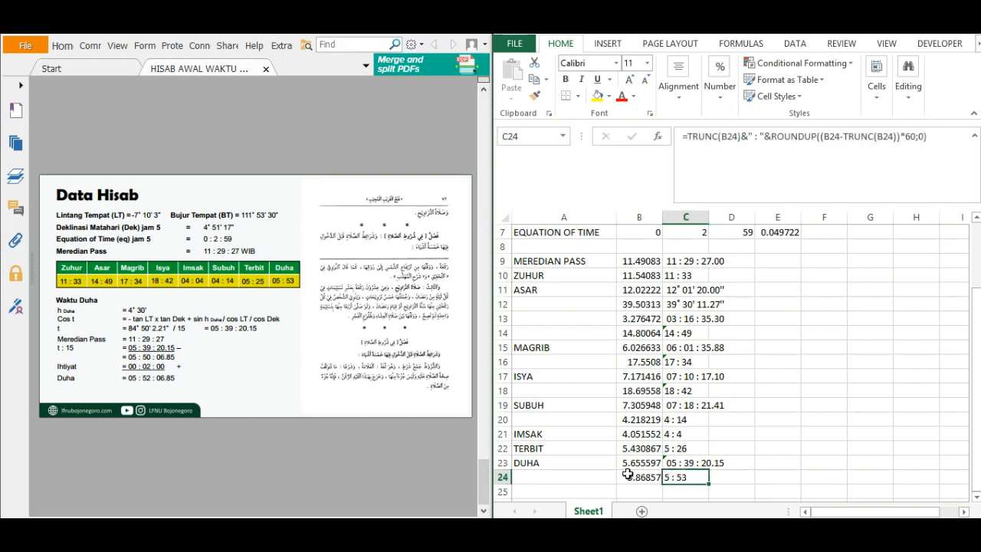
pyautogui.click(808, 449)
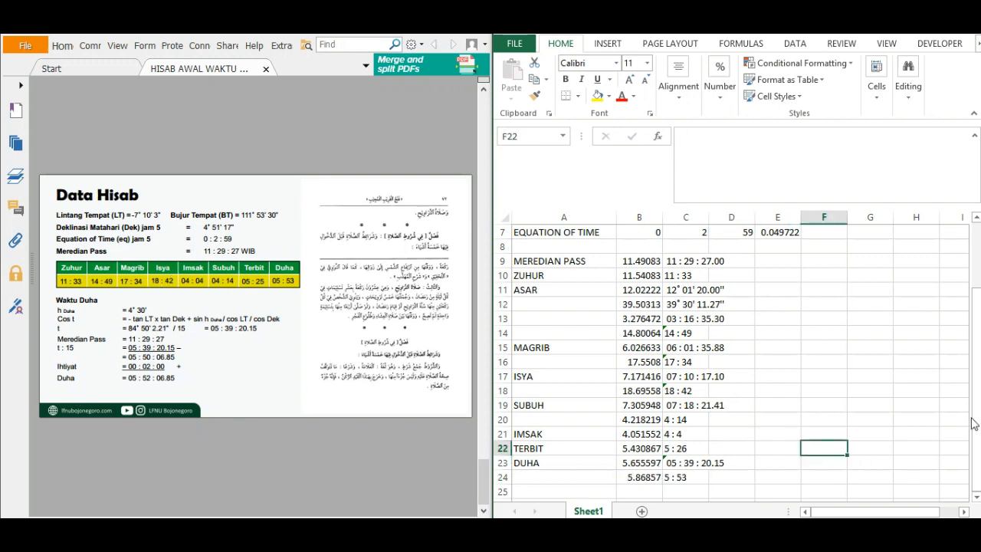
# Start a summary list by labelling E9 as ZUHUR and linking F9 to the Zuhur time in C10.
pyautogui.moveTo(978, 412); pyautogui.dragTo(977, 399)
pyautogui.click(790, 291)
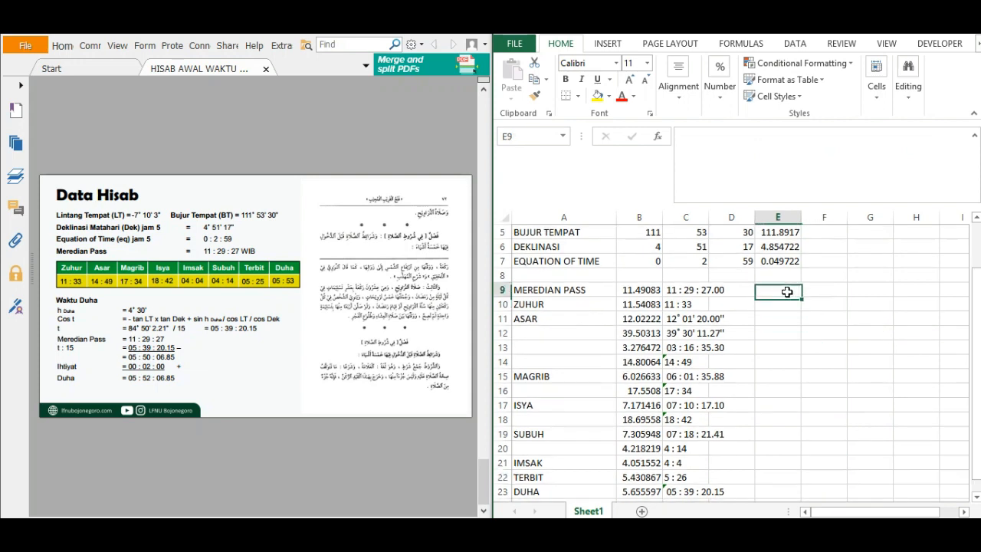
pyautogui.write('ZUHUR')
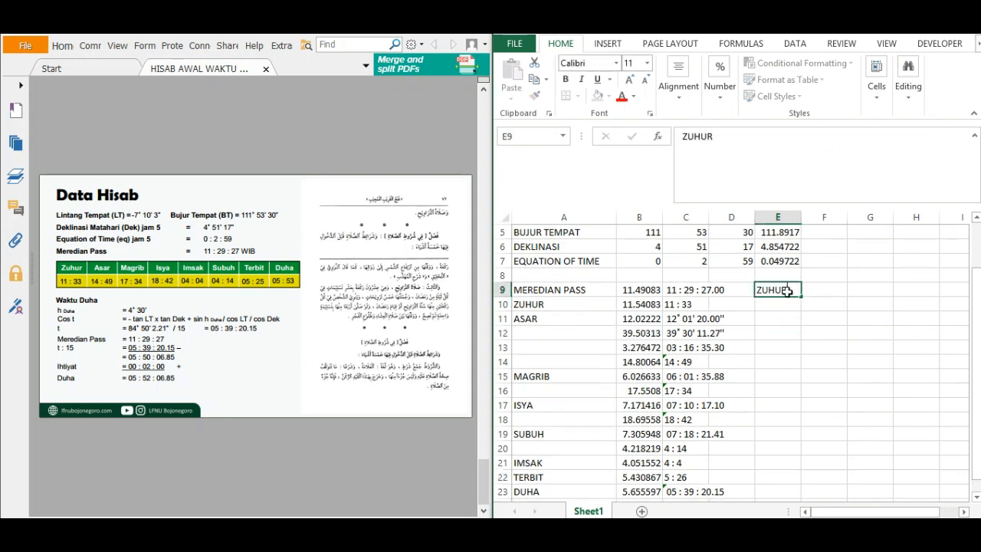
pyautogui.press('Tab')
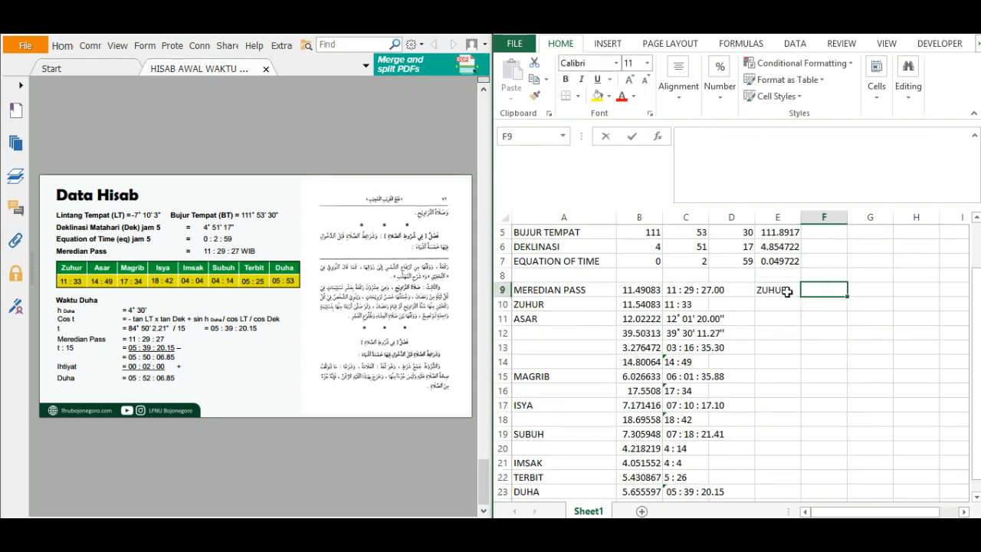
pyautogui.write('=')
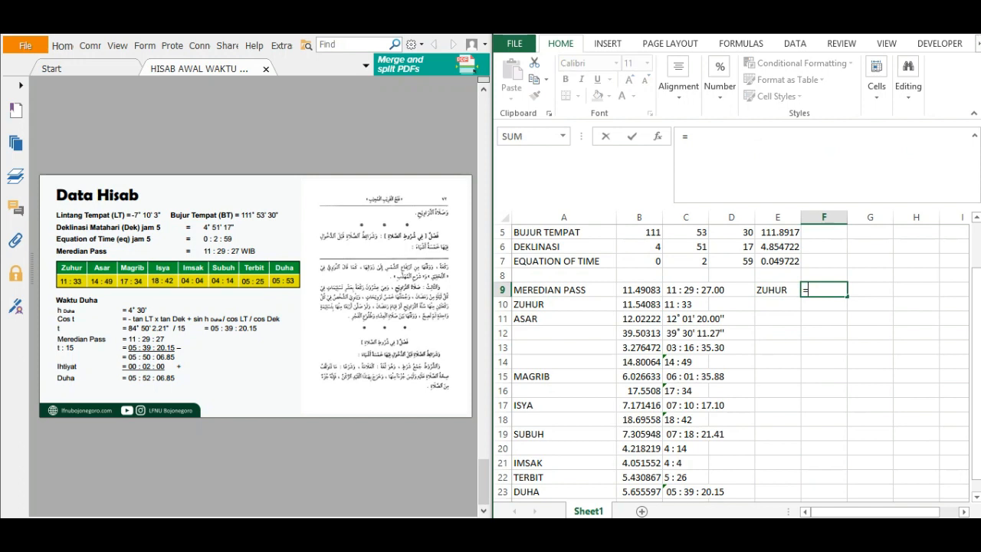
pyautogui.click(695, 305)
pyautogui.press('Return')
# Label E10 as ASAR and link F10 to the Asar time in C14.
pyautogui.press('Left')
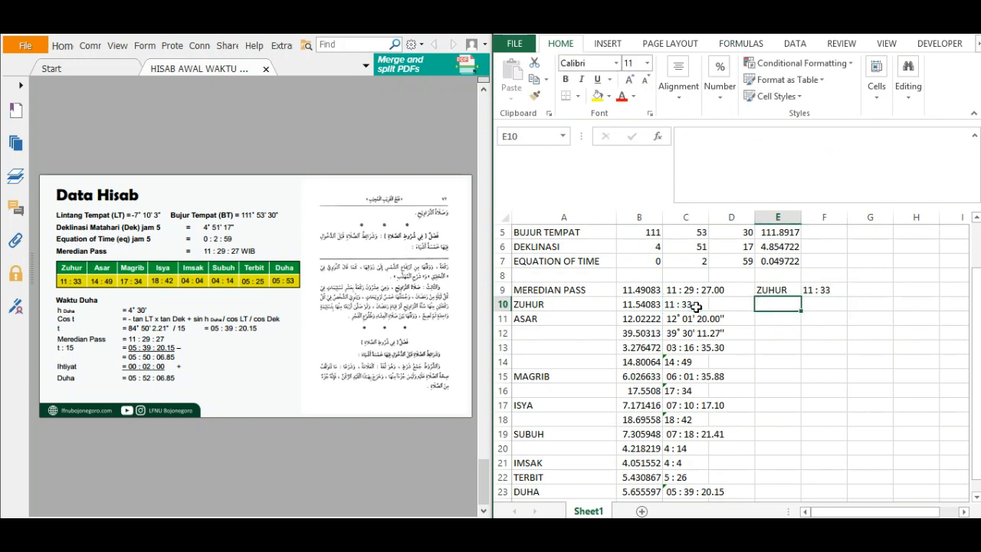
pyautogui.write('ASAR')
pyautogui.press('Tab')
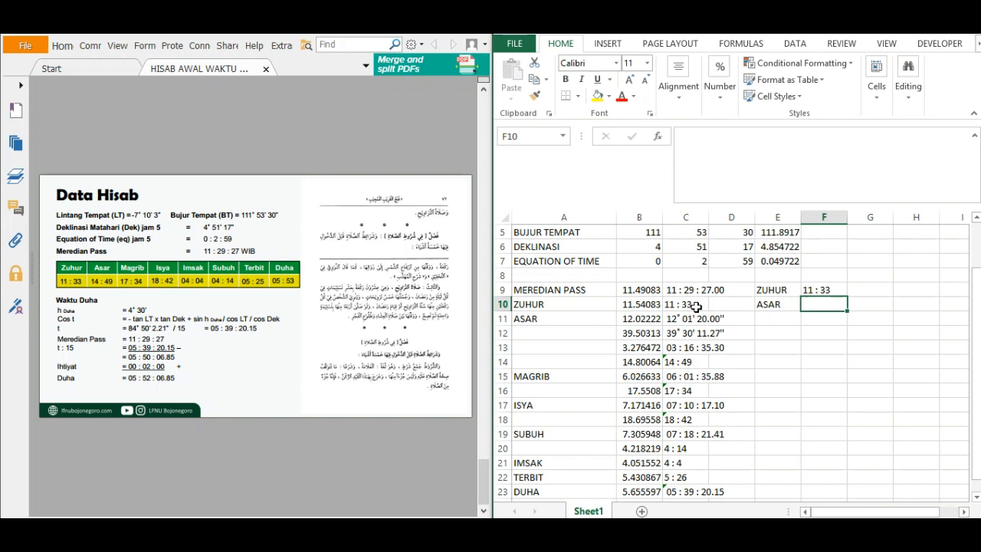
pyautogui.write('=')
pyautogui.click(675, 365)
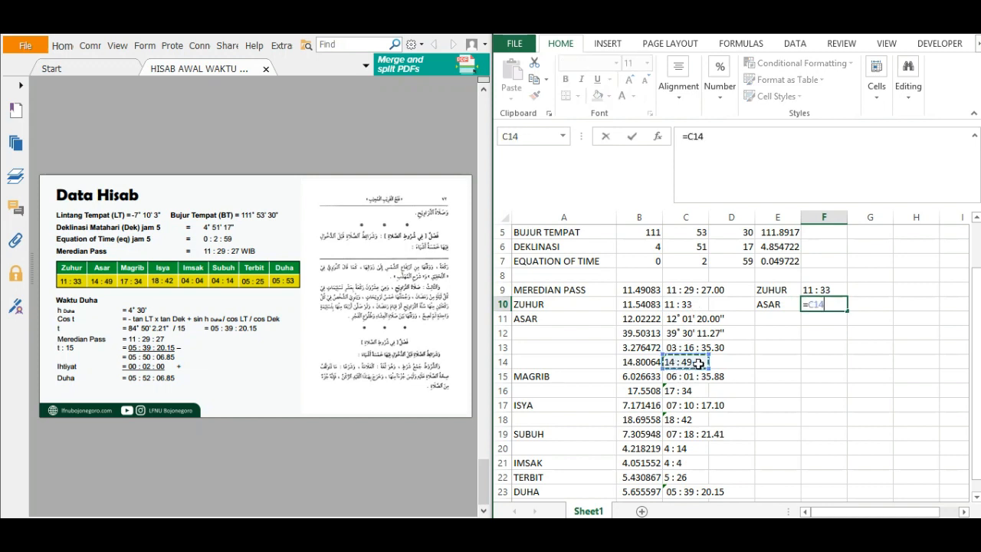
pyautogui.press('Return')
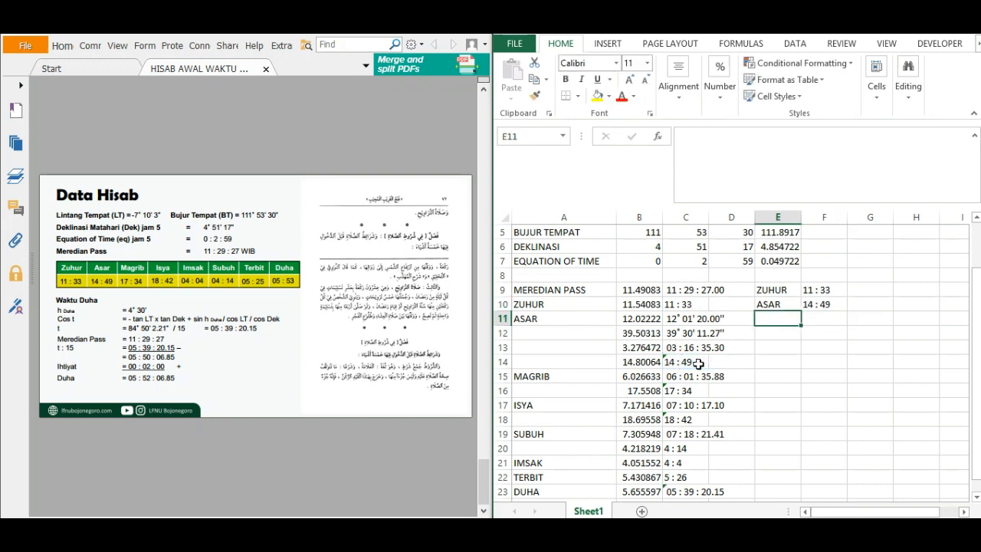
# Label E11 as MAGRIB and link F11 to the Magrib time in C16.
pyautogui.write('MAGRIB')
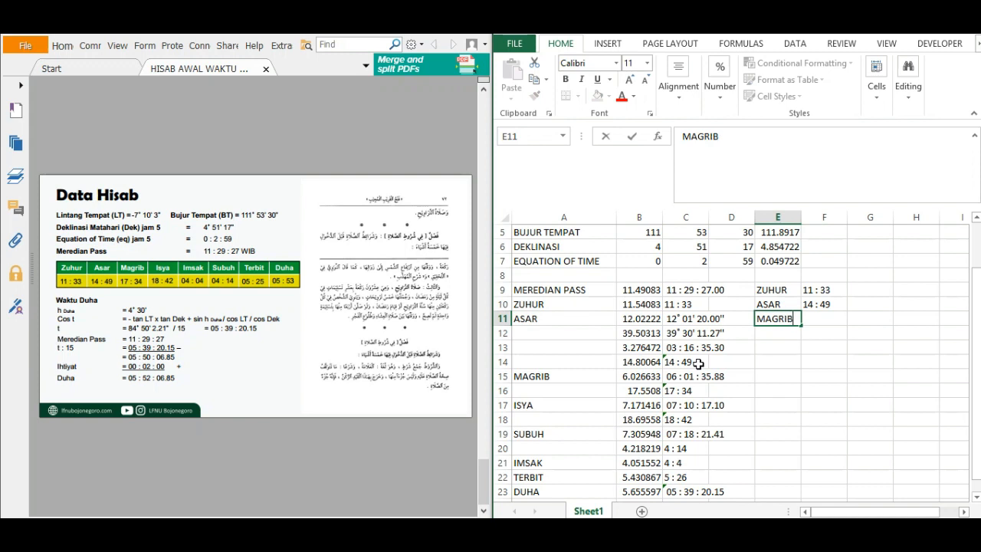
pyautogui.press('Tab')
pyautogui.write('=')
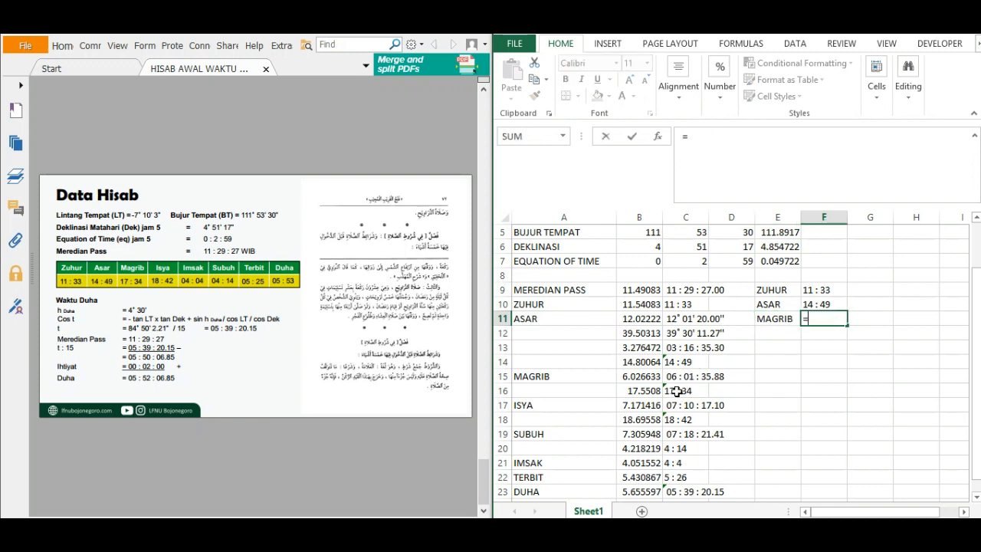
pyautogui.click(677, 391)
pyautogui.press('Return')
# Label E12 as ISYA and link F12 to the Isya time in C18.
pyautogui.press('Left')
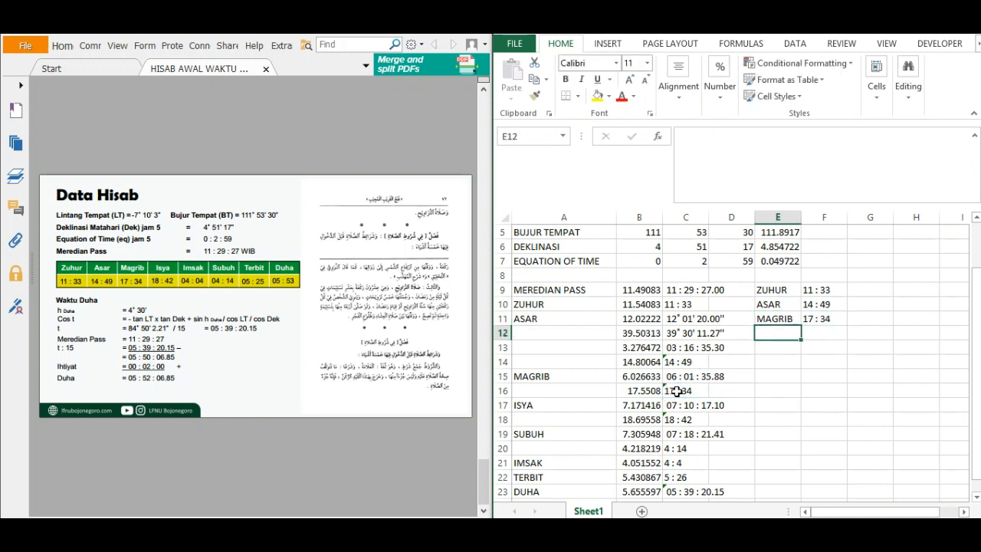
pyautogui.write('ISYA')
pyautogui.press('Tab')
pyautogui.write('=')
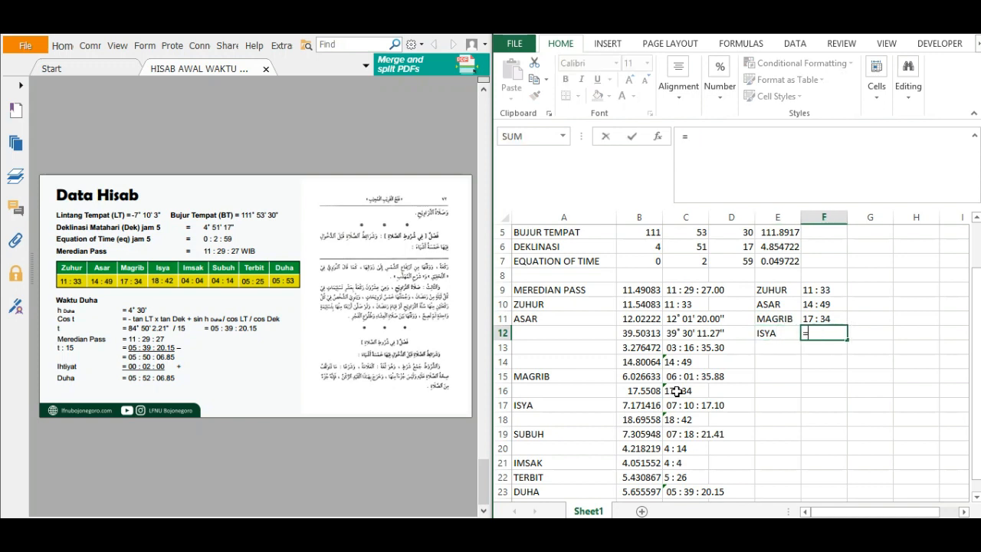
pyautogui.click(681, 416)
pyautogui.press('Return')
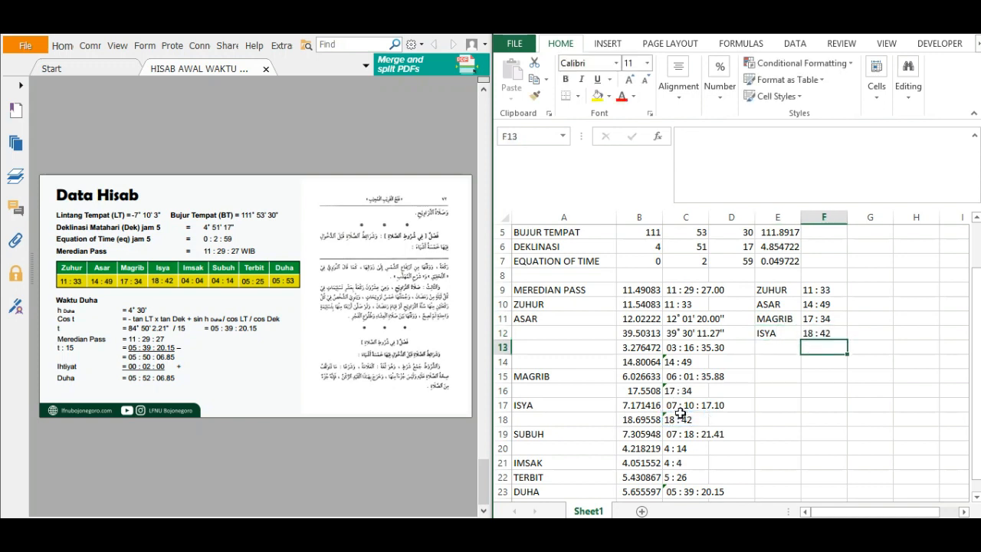
pyautogui.write('SUB')
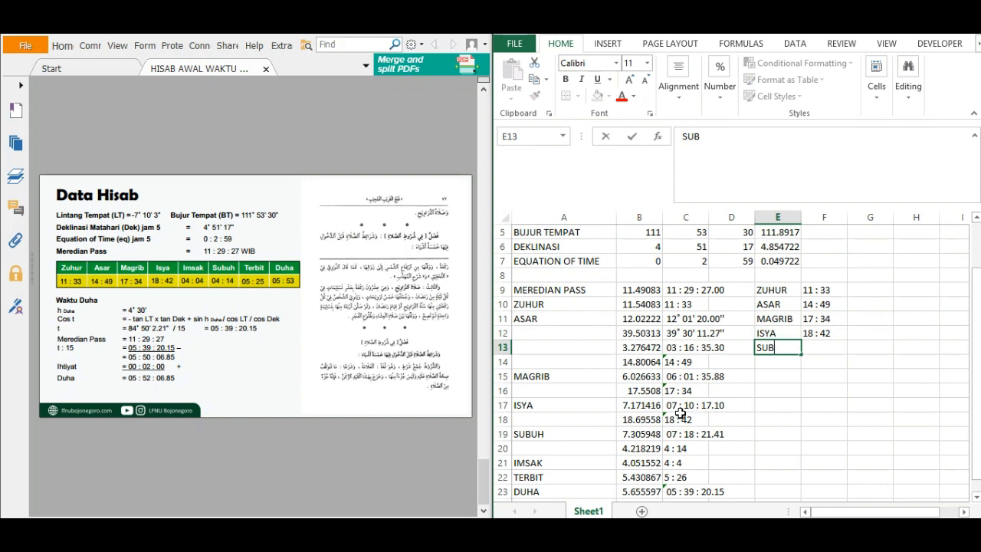
pyautogui.press('BackSpace')
pyautogui.press('BackSpace')
pyautogui.press('BackSpace')
# Label E13 as IMSAK and link F13 to the Imsak time in C21.
pyautogui.write('IMSAK')
pyautogui.press('Tab')
pyautogui.write('=')
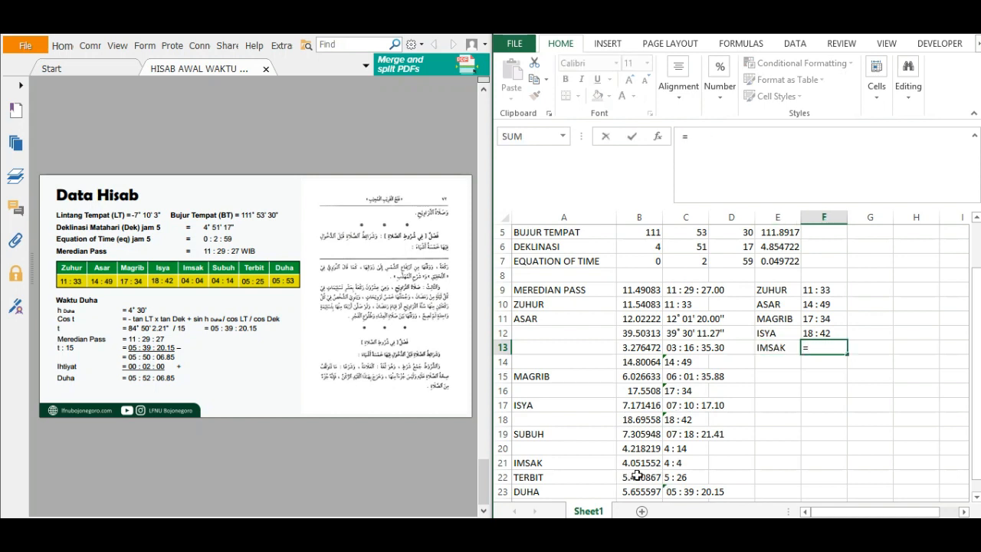
pyautogui.click(672, 464)
pyautogui.press('Return')
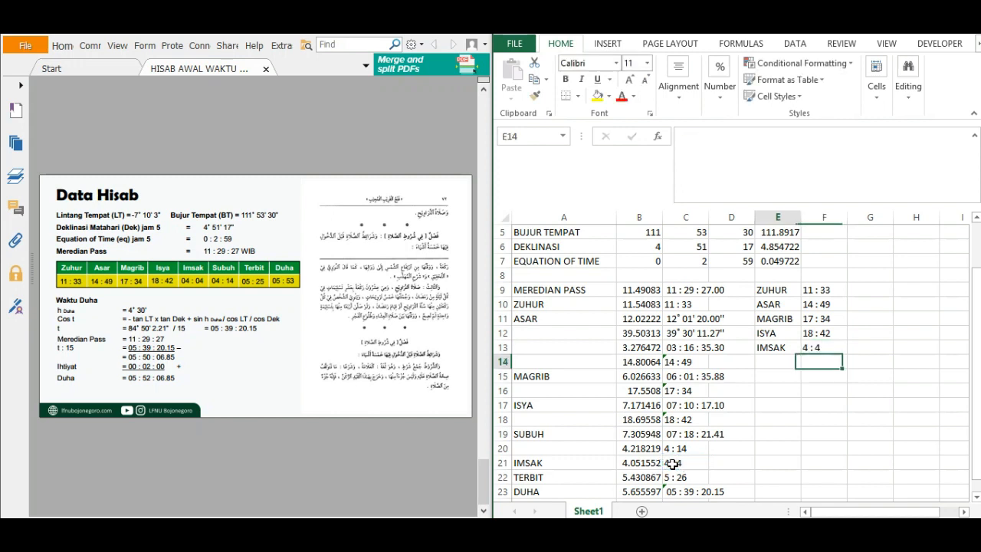
# Label E14 as SUBUH and link F14 to the Subuh time in C20.
pyautogui.press('Left')
pyautogui.write('SUBU')
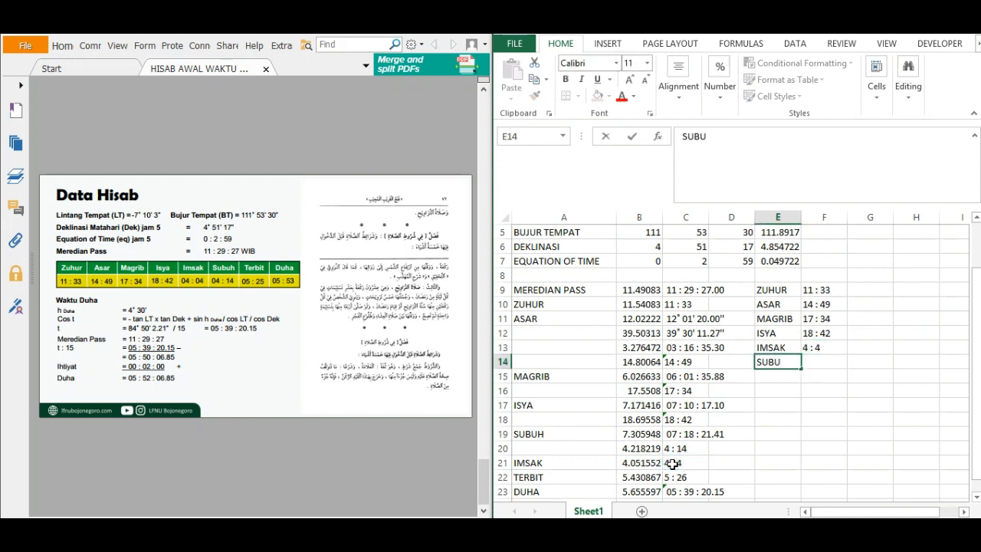
pyautogui.write('H')
pyautogui.press('Tab')
pyautogui.write('=')
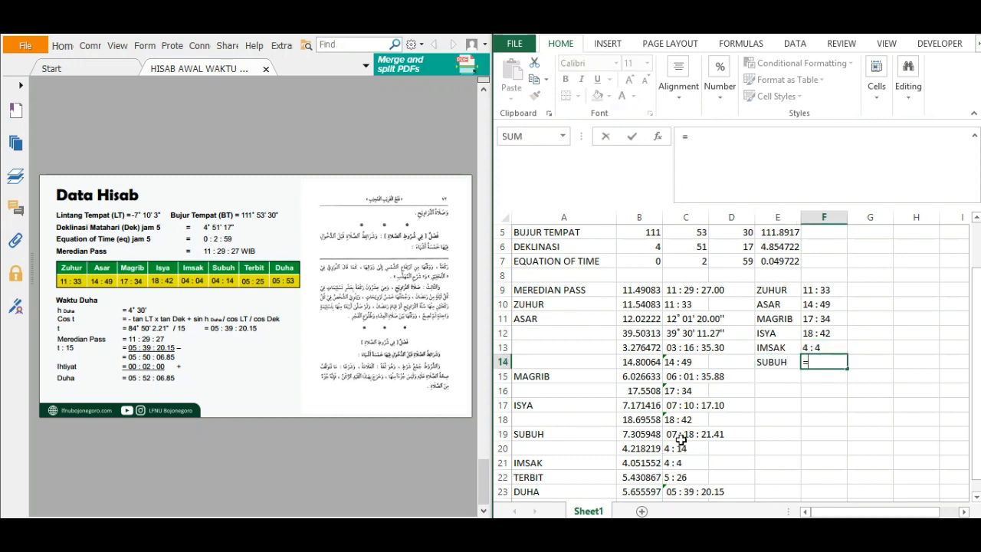
pyautogui.click(677, 448)
pyautogui.press('Return')
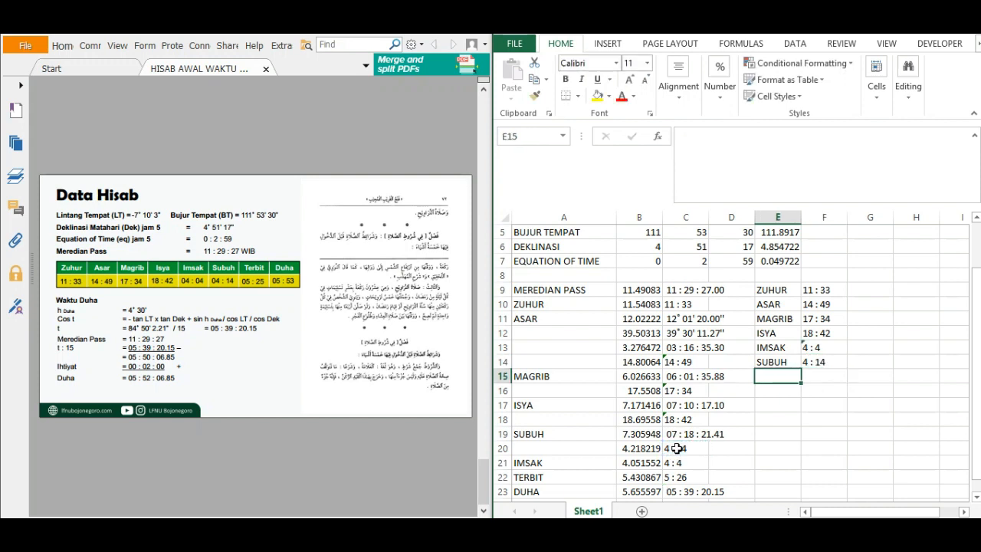
# Label E15 as TERBIT and link F15 to the Terbit time in C22.
pyautogui.write('TERBIT')
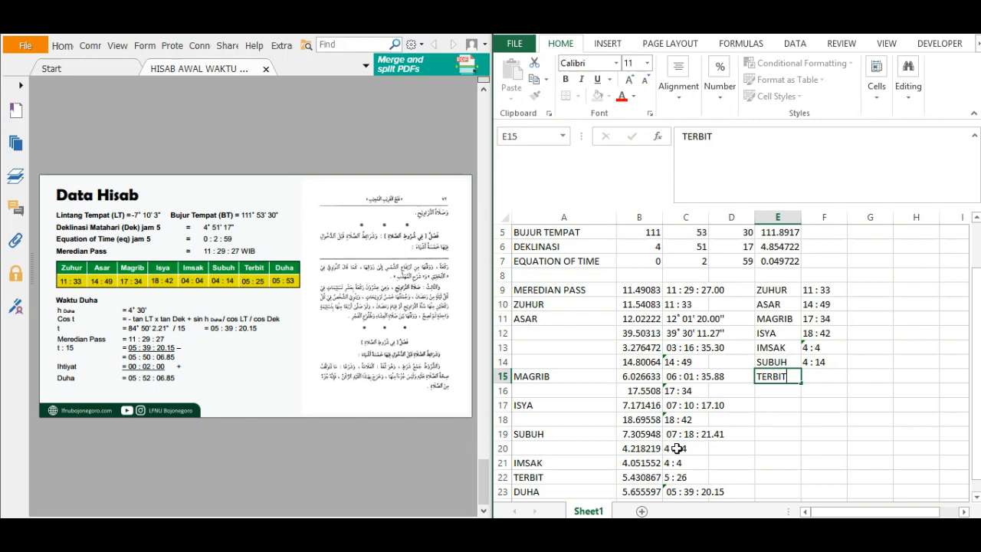
pyautogui.press('Tab')
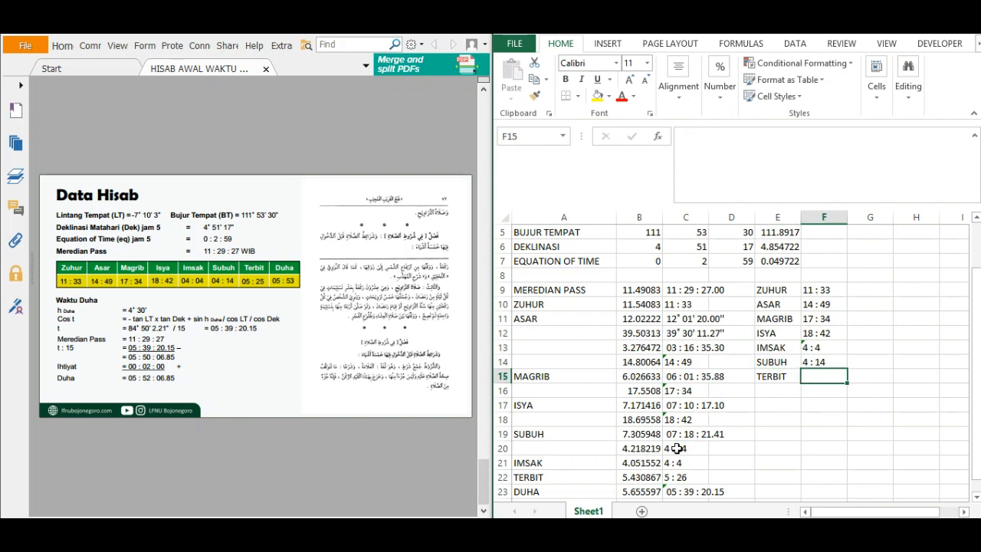
pyautogui.write('=')
pyautogui.click(674, 477)
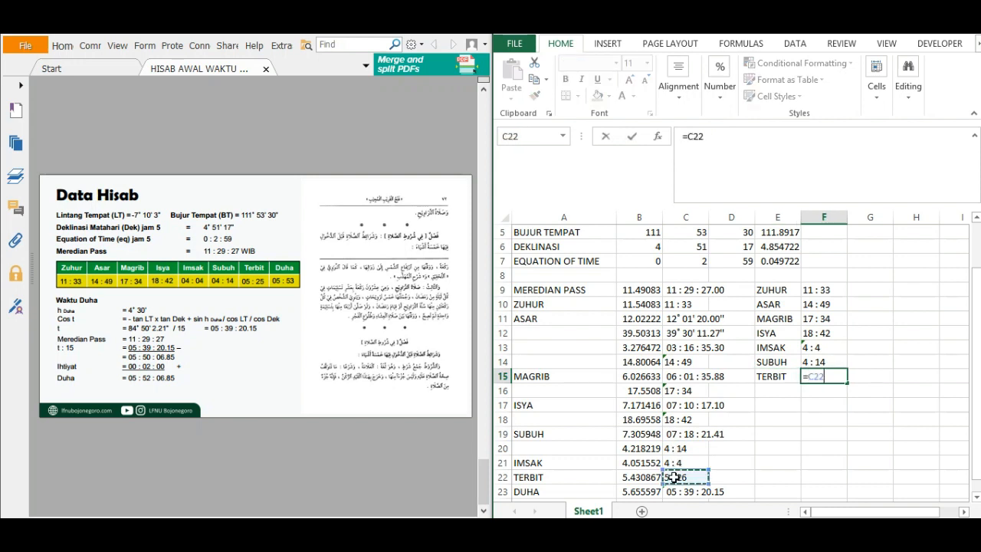
pyautogui.press('Return')
# Label E16 as DUHA and link F16 to the Duha time in C24.
pyautogui.write('DUHA')
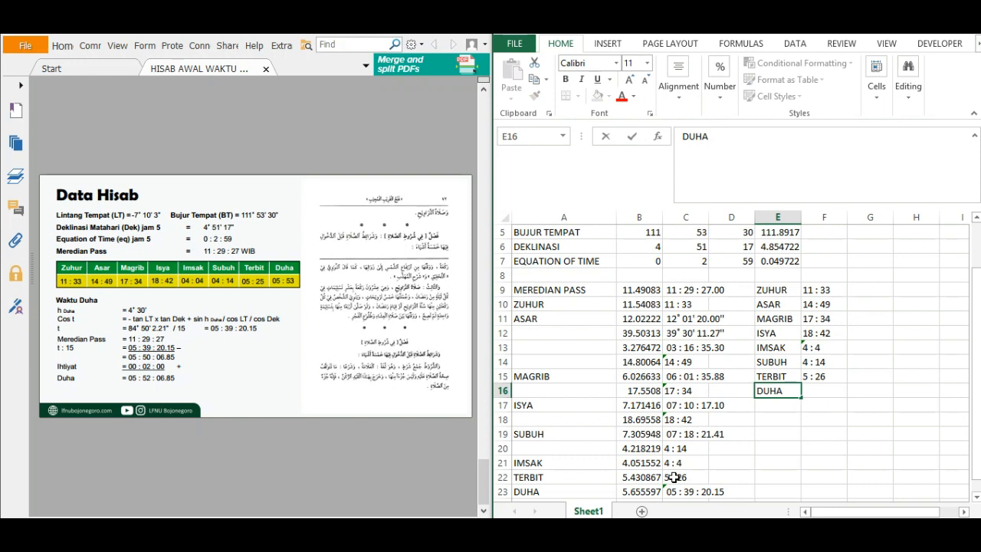
pyautogui.press('Tab')
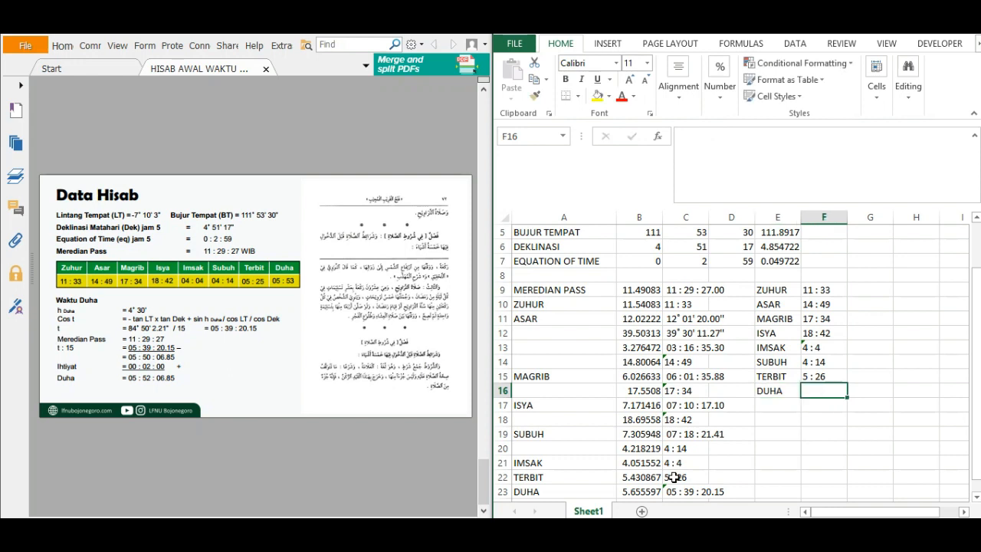
pyautogui.write('=')
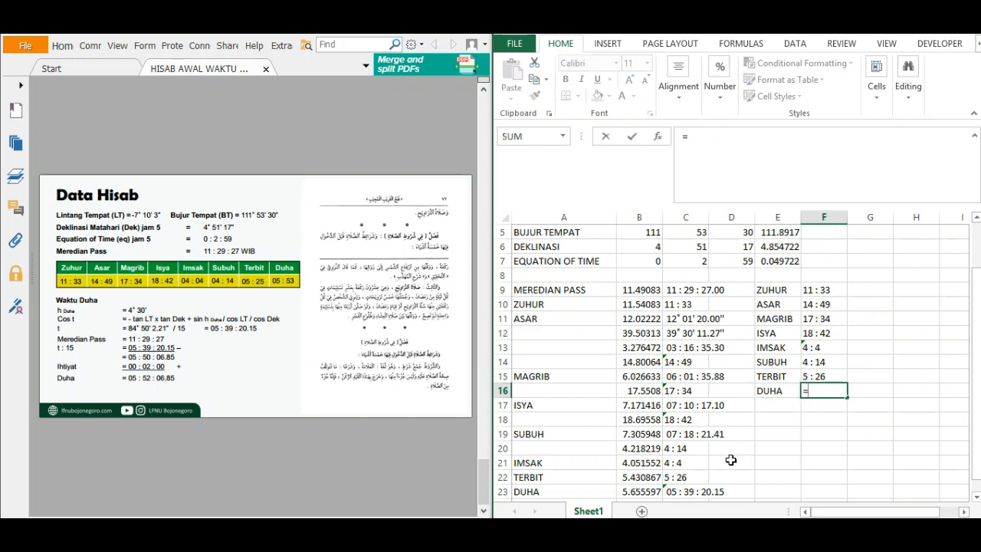
pyautogui.press('Escape')
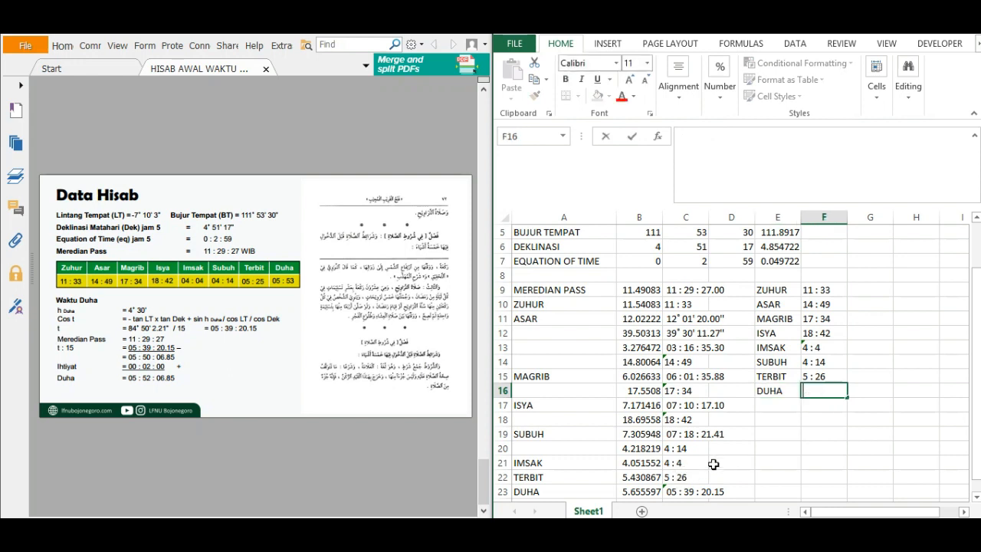
pyautogui.press('Return')
pyautogui.click(680, 491)
pyautogui.moveTo(975, 405); pyautogui.dragTo(951, 439)
pyautogui.moveTo(870, 446); pyautogui.dragTo(864, 435)
pyautogui.click(821, 375)
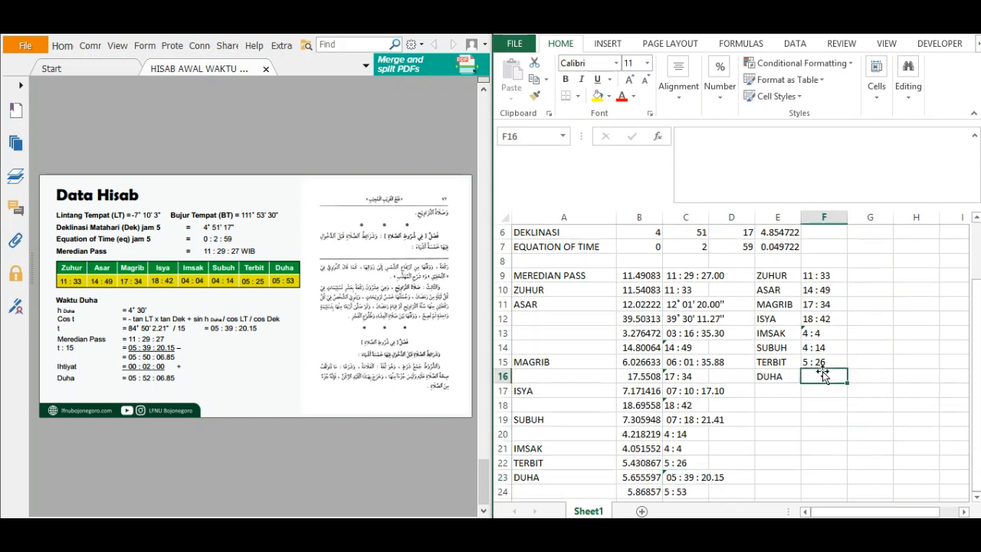
pyautogui.write('=')
pyautogui.click(705, 491)
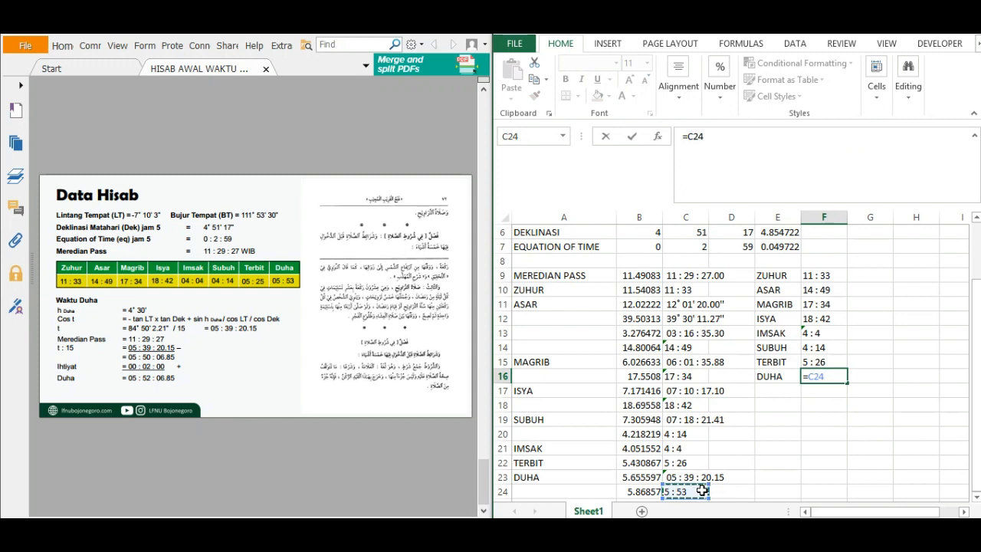
pyautogui.press('Return')
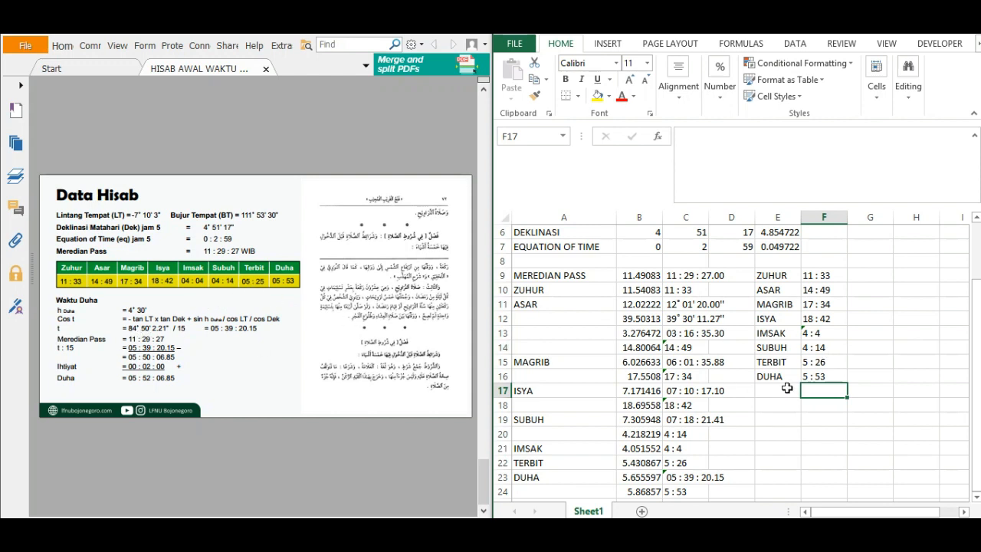
# Replace ROUNDUP with ROUNDDOWN in the Terbit time formula in C22 so its minutes round down.
pyautogui.click(822, 365)
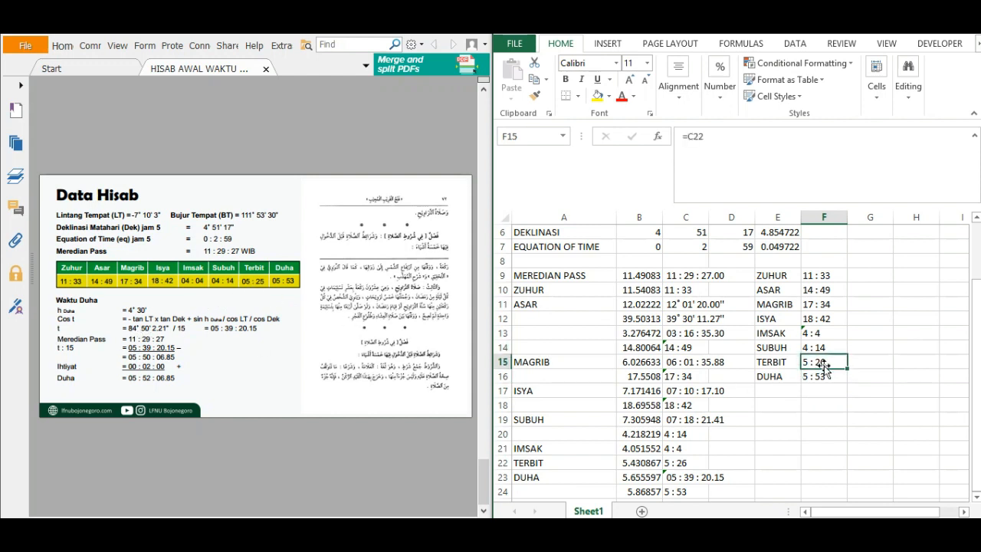
pyautogui.click(682, 474)
pyautogui.click(673, 460)
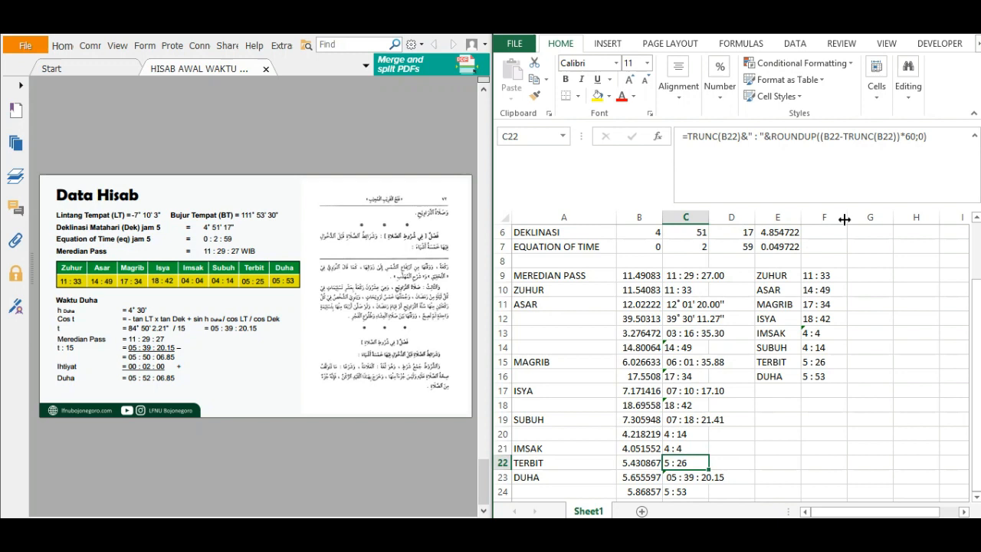
pyautogui.click(821, 138)
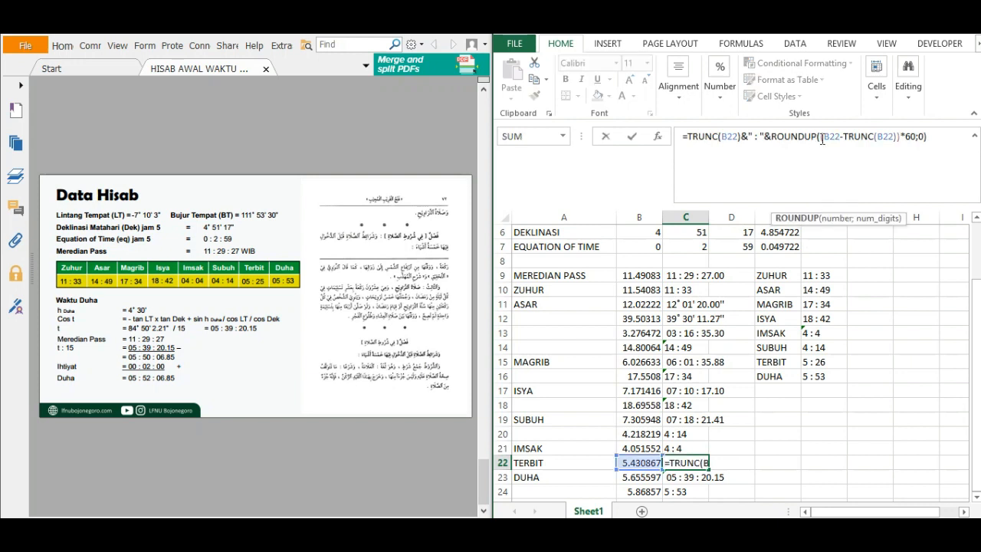
pyautogui.press('BackSpace')
pyautogui.press('BackSpace')
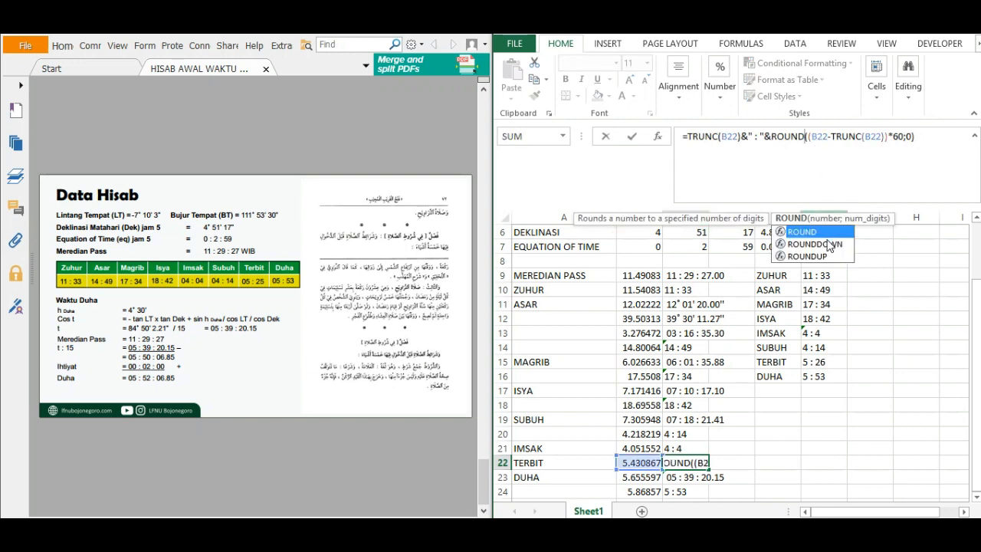
pyautogui.write('DOWN')
pyautogui.click(951, 141)
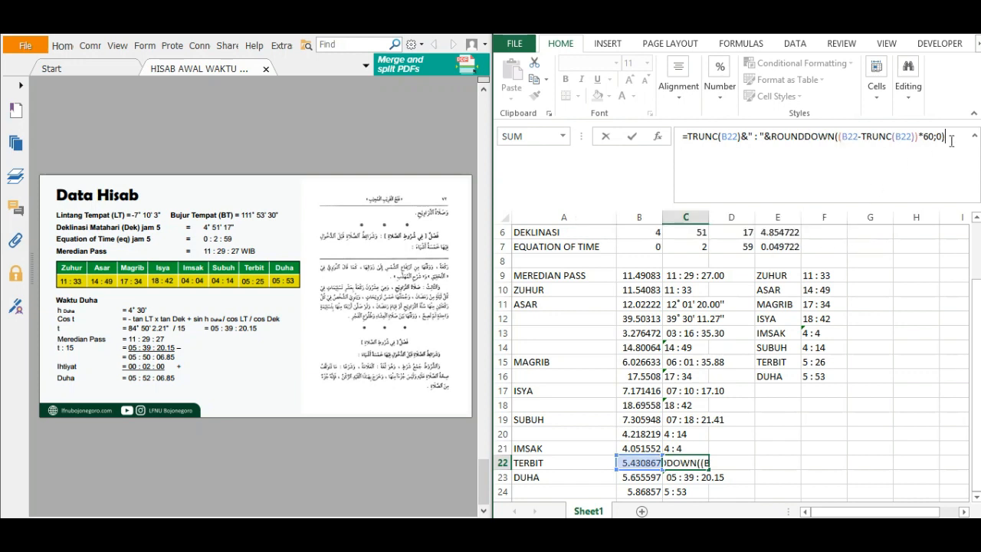
pyautogui.press('Return')
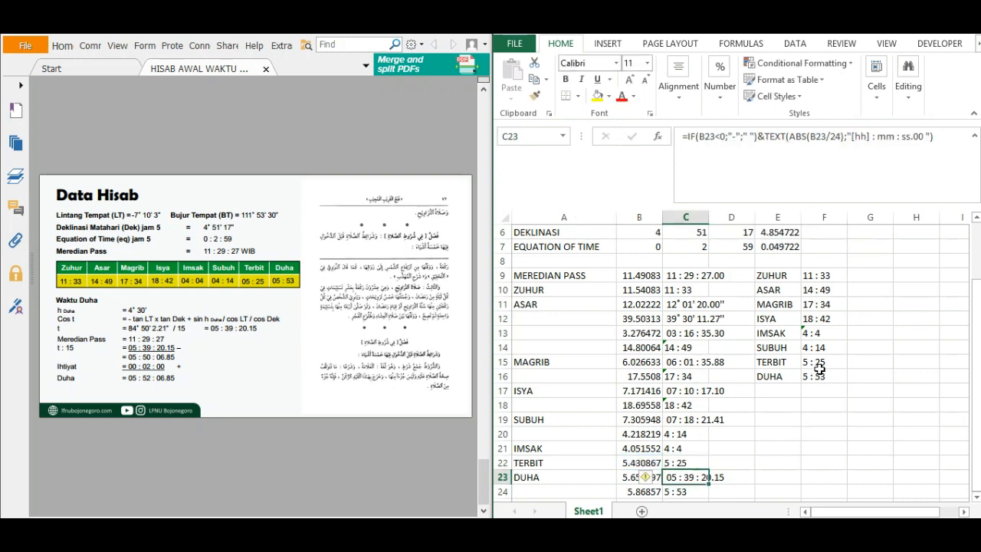
pyautogui.click(819, 375)
pyautogui.click(826, 416)
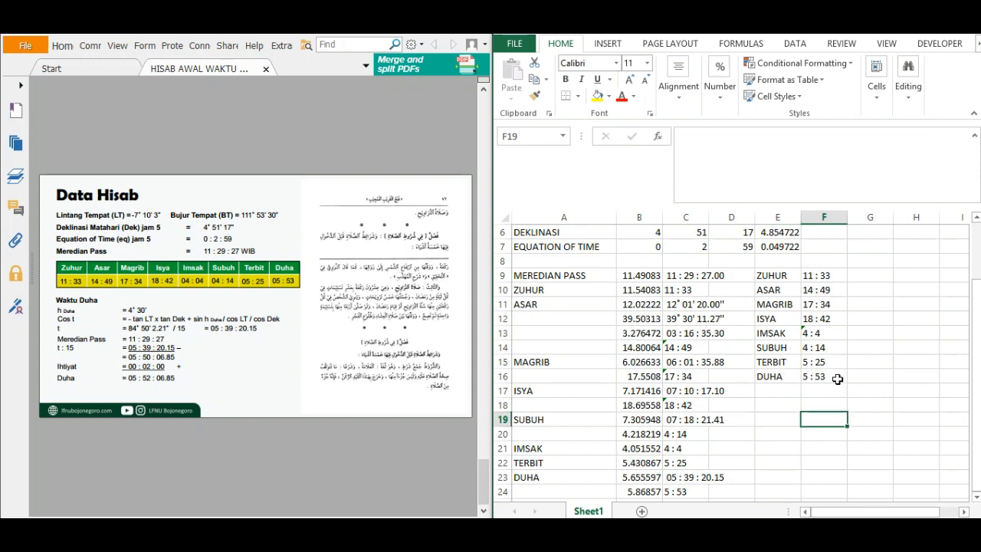
pyautogui.click(852, 446)
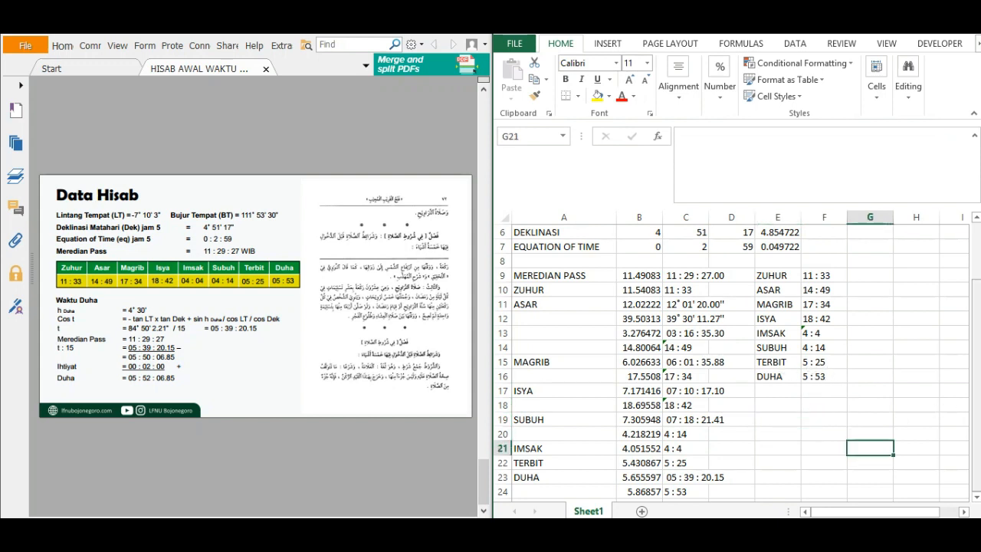
pyautogui.moveTo(978, 406)
pyautogui.mouseDown()
pyautogui.moveTo(972, 337)
pyautogui.moveTo(975, 404)
pyautogui.mouseUp()
pyautogui.click(778, 405)
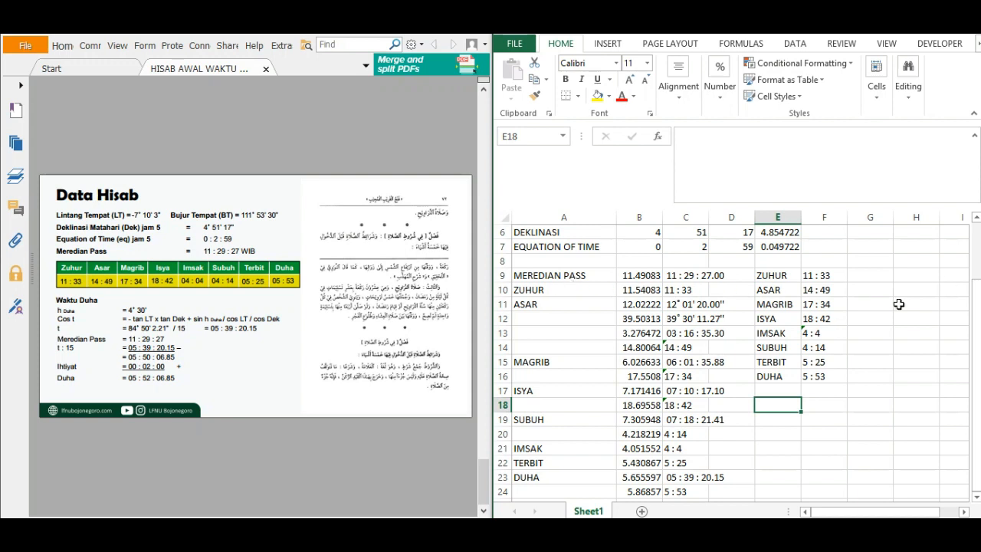
# Make the coordinate, declination and equation of time input values in B4:D7 bold and italic.
pyautogui.moveTo(976, 317); pyautogui.dragTo(977, 304)
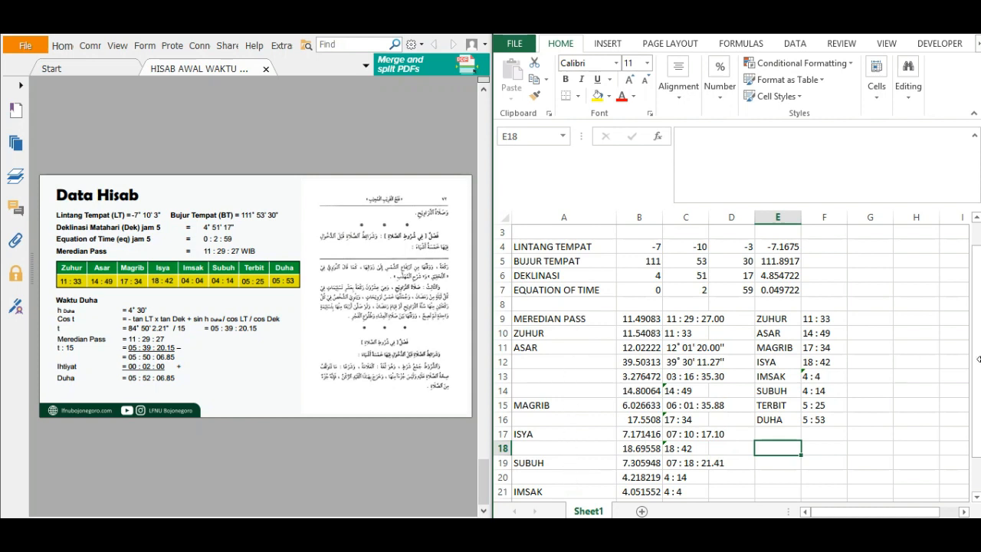
pyautogui.moveTo(977, 322); pyautogui.dragTo(978, 315)
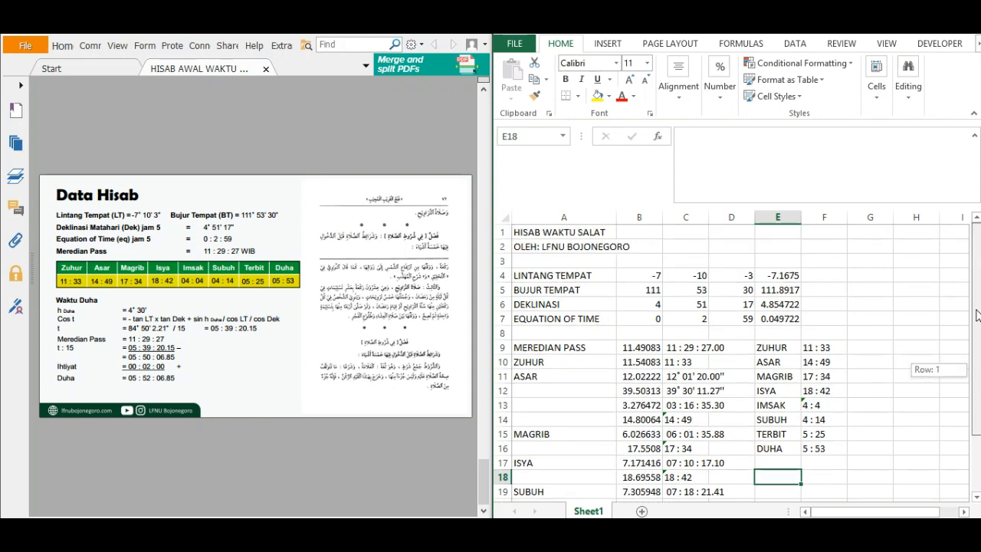
pyautogui.click(916, 330)
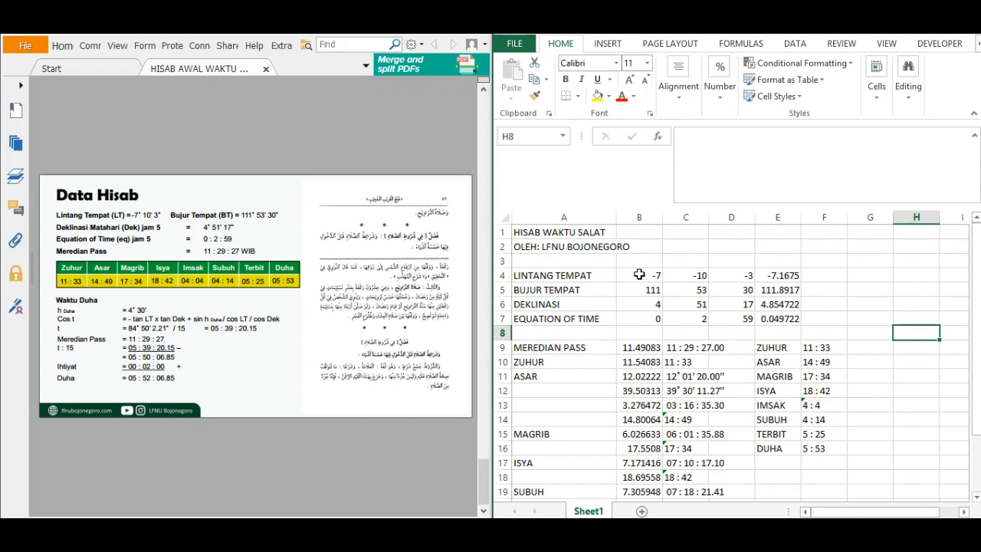
pyautogui.moveTo(636, 276); pyautogui.dragTo(736, 320)
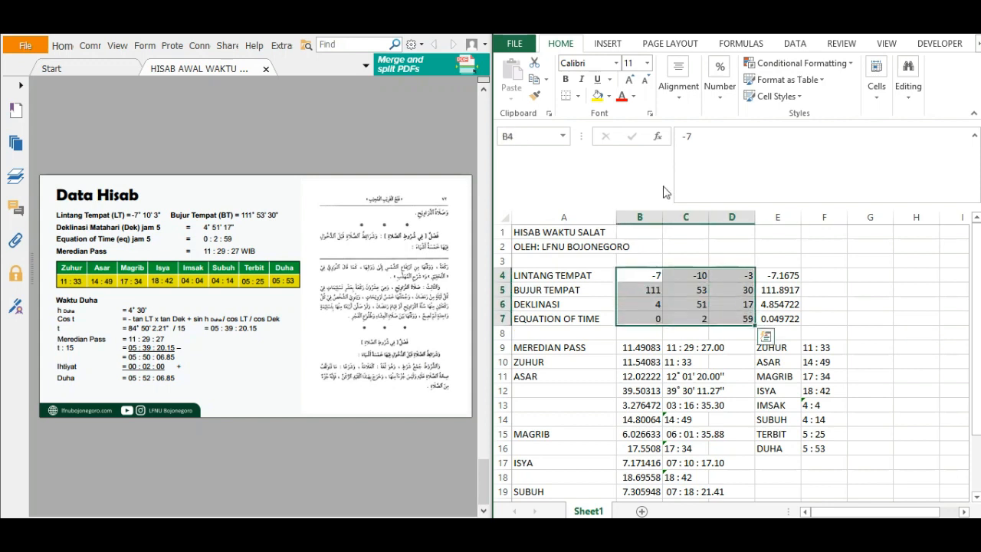
pyautogui.click(583, 81)
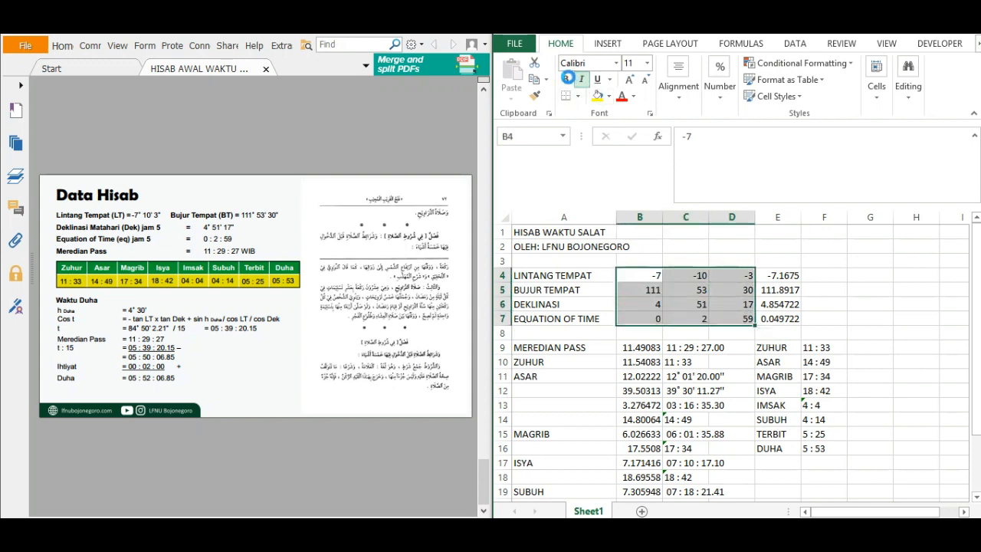
pyautogui.click(566, 80)
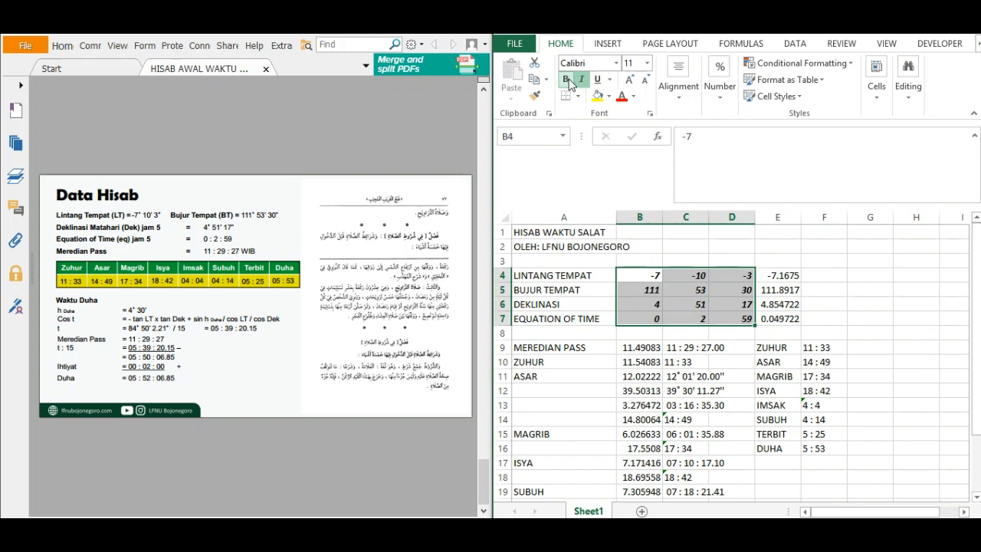
# Centre the input values in B4:D7 horizontally and vertically within their cells.
pyautogui.click(679, 77)
pyautogui.click(682, 156)
pyautogui.click(682, 133)
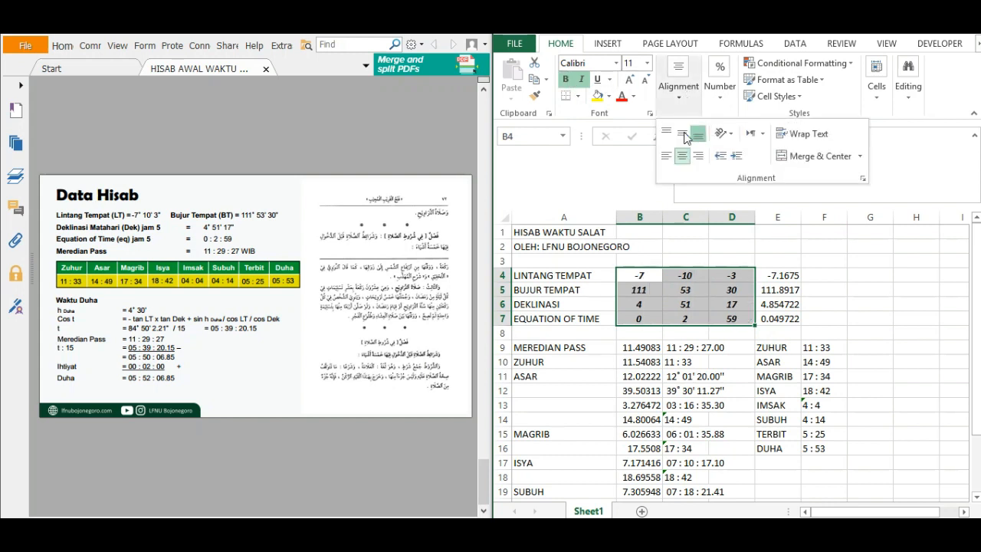
pyautogui.click(836, 338)
pyautogui.click(840, 304)
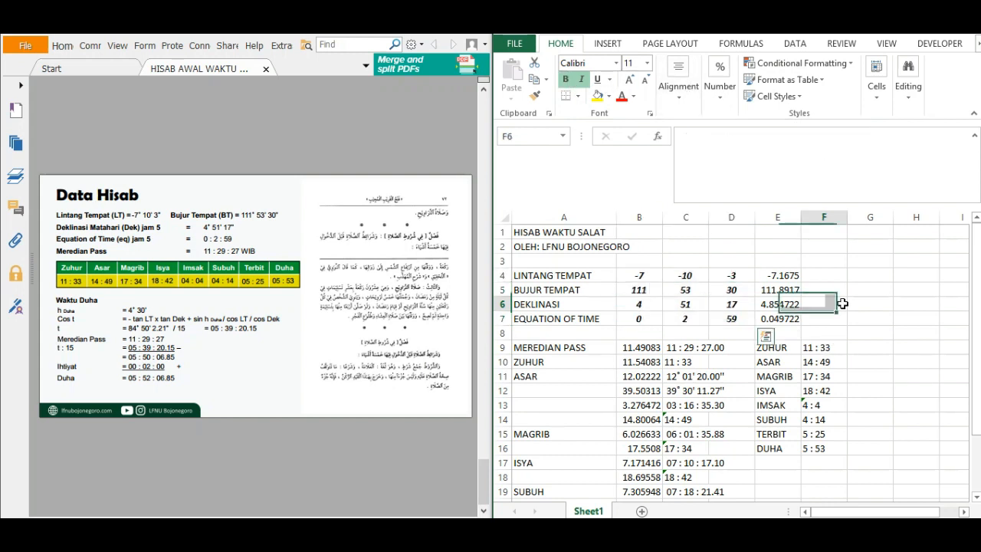
pyautogui.click(861, 334)
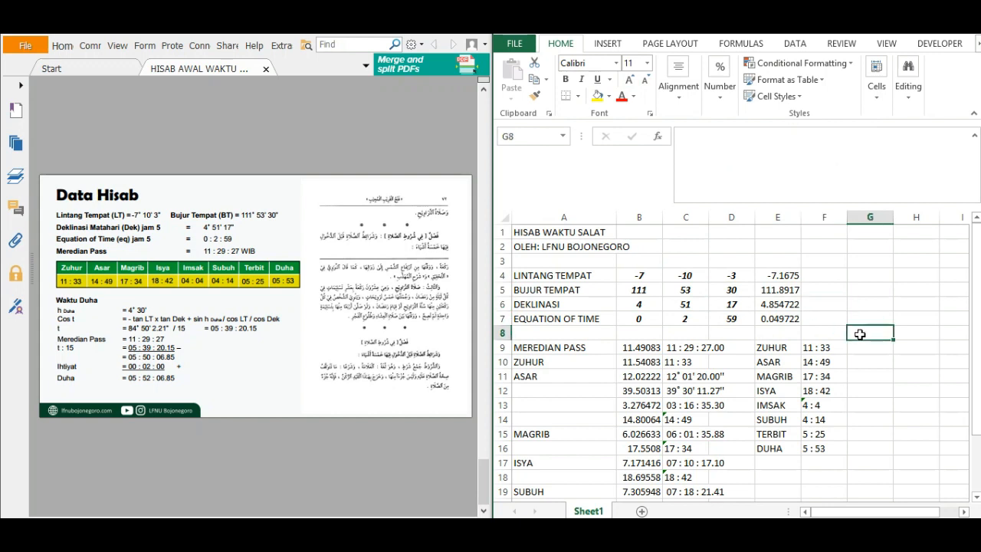